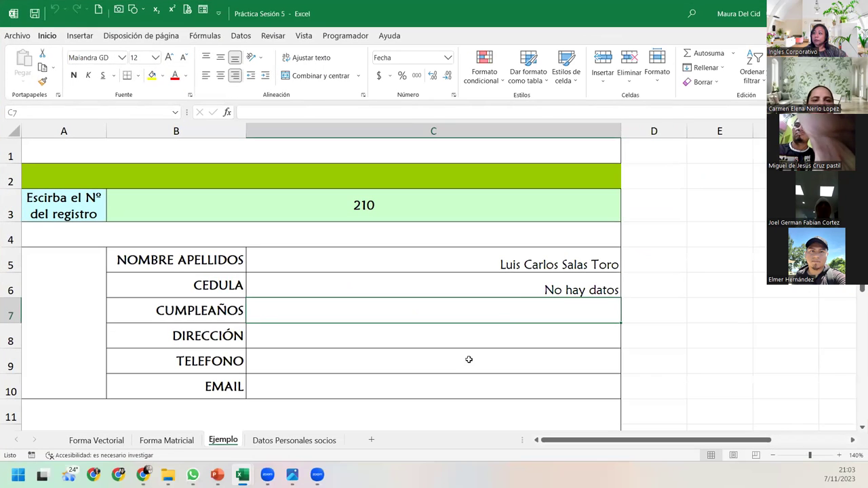
Open the CEDULA formula in C6 for editing, then leave it unchanged.
left_click(523, 290)
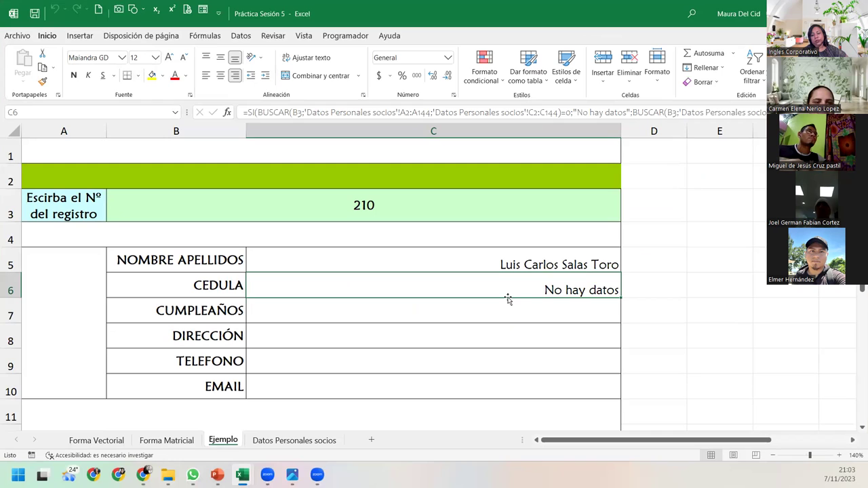
double_click(460, 293)
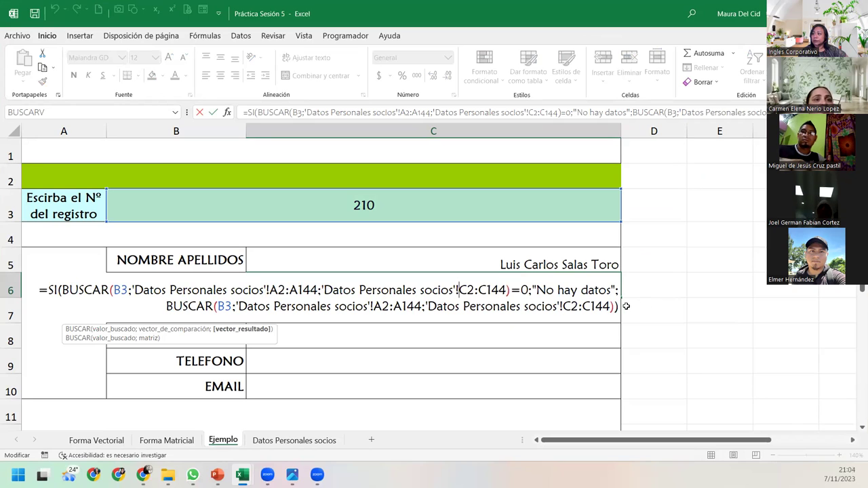
left_click(617, 307)
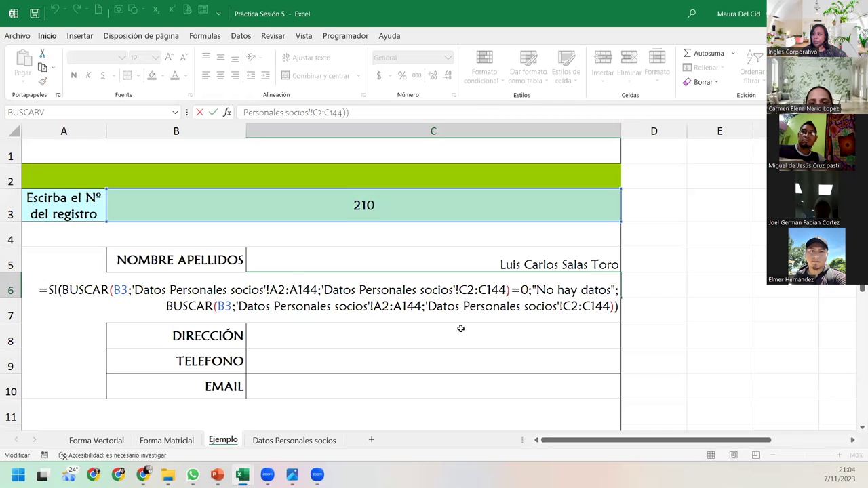
key("Return")
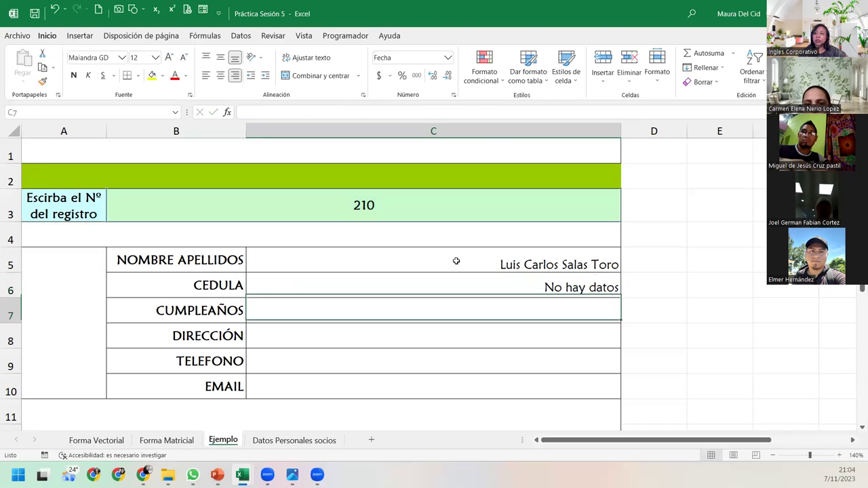
Reopen the C6 formula and highlight the SI function's logical test.
left_click(457, 261)
double_click(458, 283)
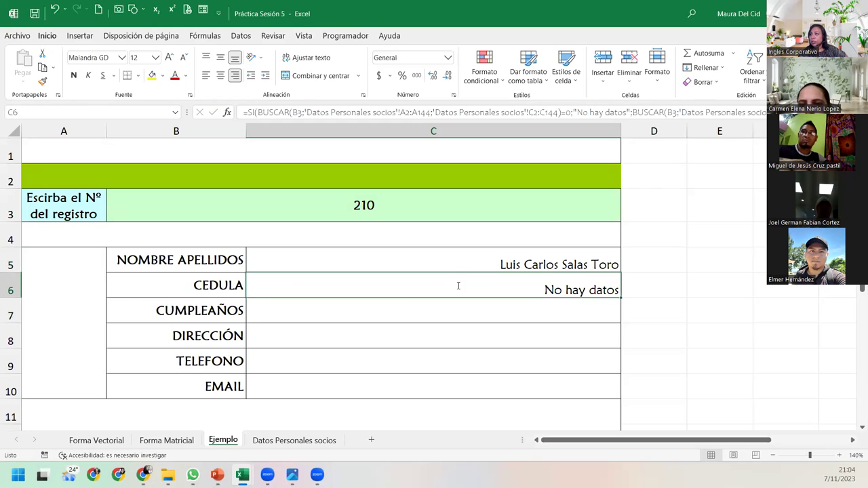
left_click(577, 291)
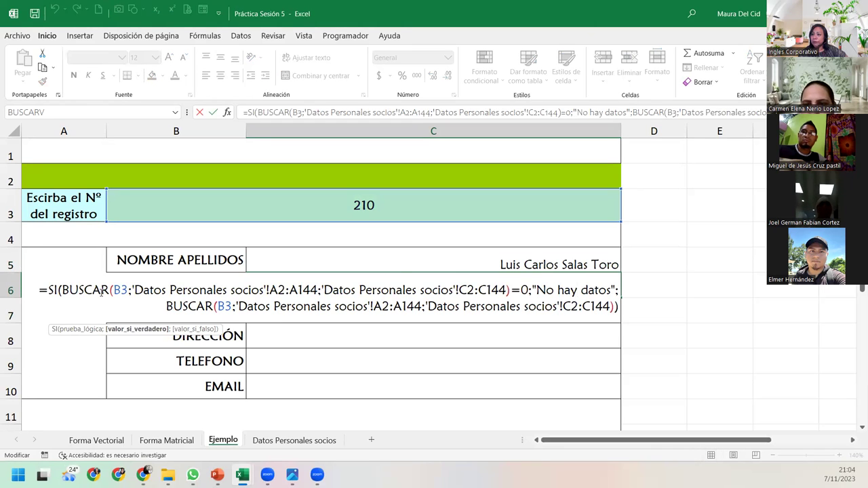
left_click(53, 291)
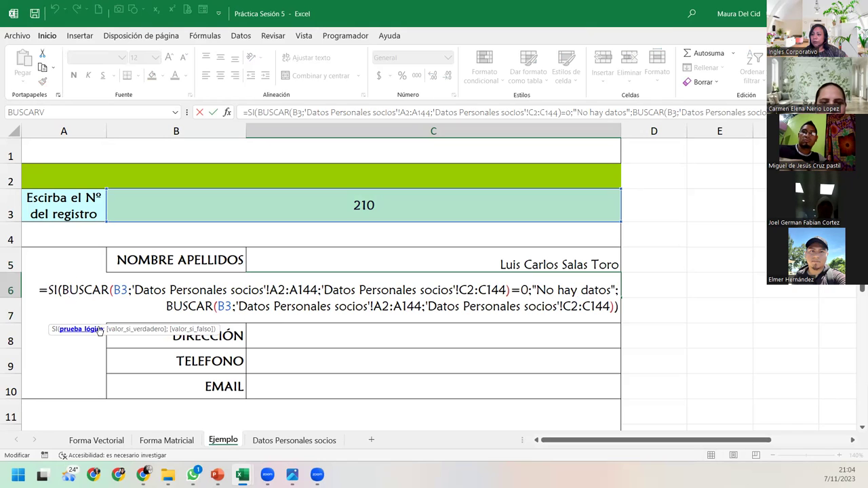
left_click(97, 330)
Highlight BUSCAR's arguments B3, A2:A144 and C2:C144, then move to the =0 comparison.
left_click(128, 290)
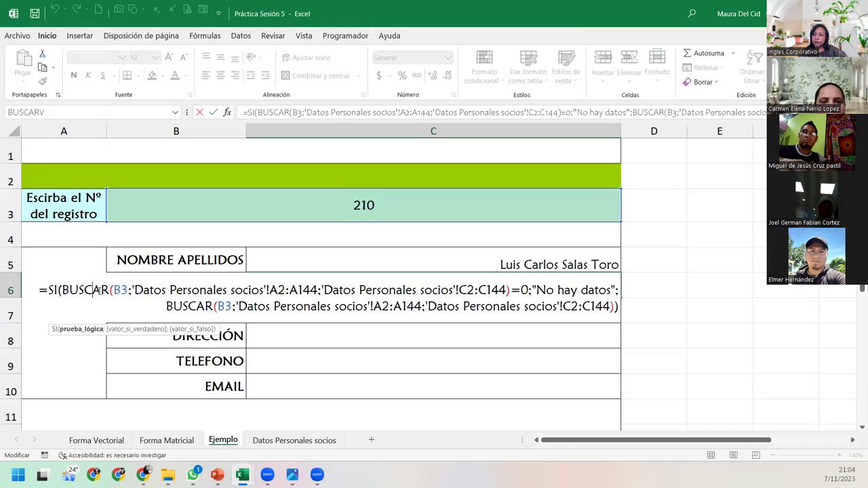
left_click(116, 329)
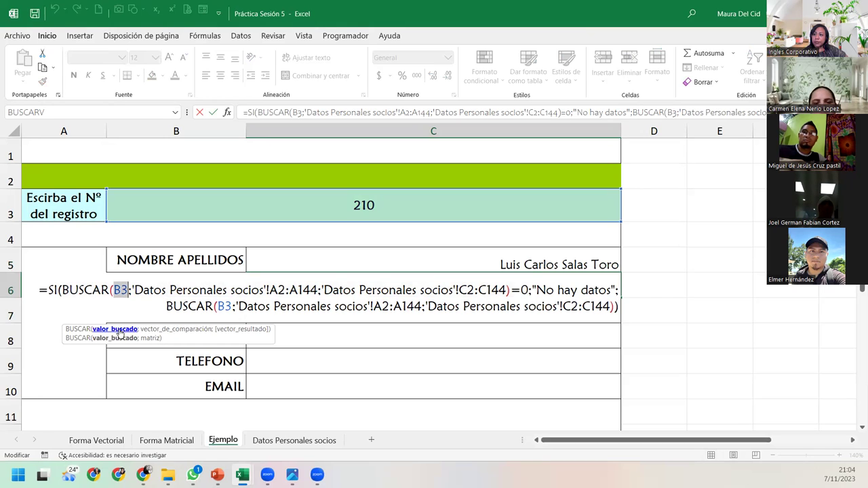
left_click(163, 330)
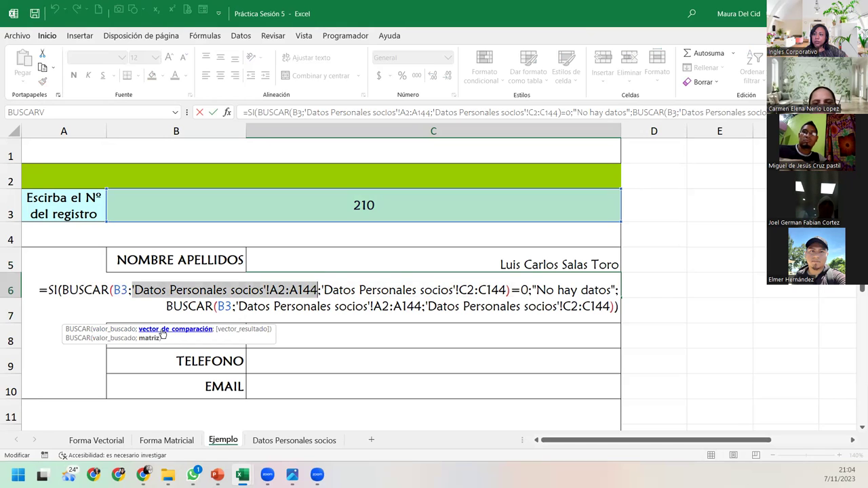
left_click(241, 330)
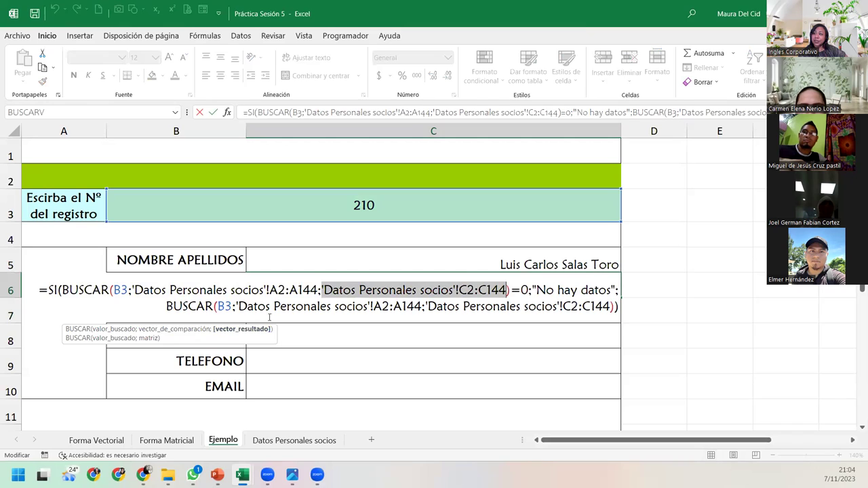
left_click(529, 290)
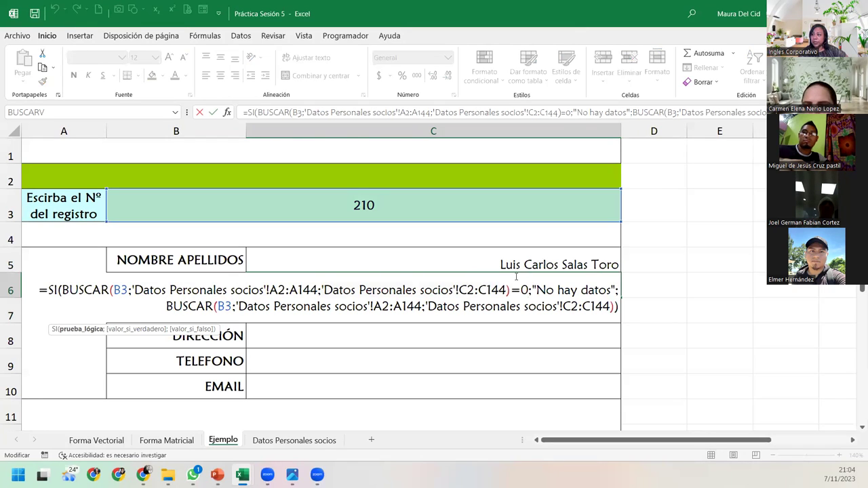
key("Left")
key("Left")
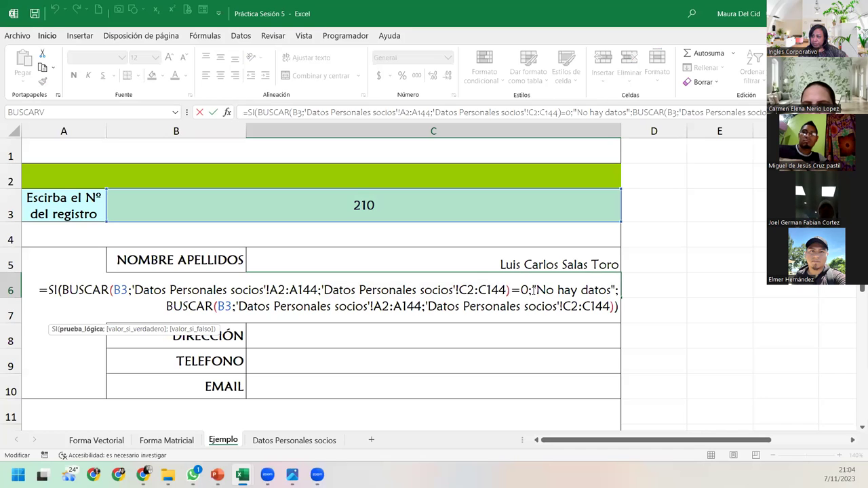
left_click(529, 290)
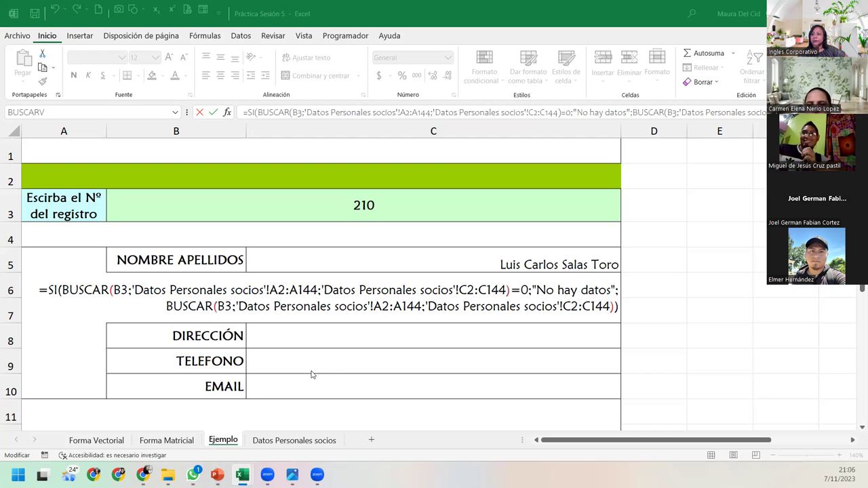
Highlight the BUSCAR(B3, A2:A144, C2:C144) lookup in C6, then commit the formula unchanged.
left_click(617, 304)
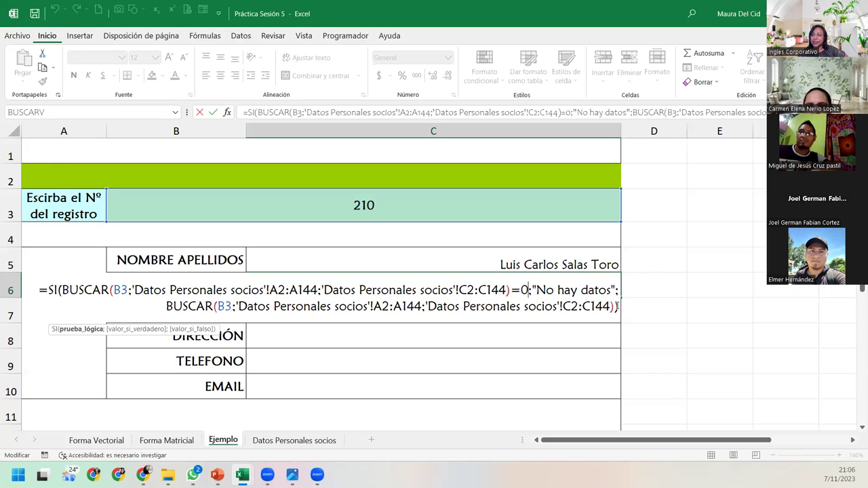
left_click(615, 306)
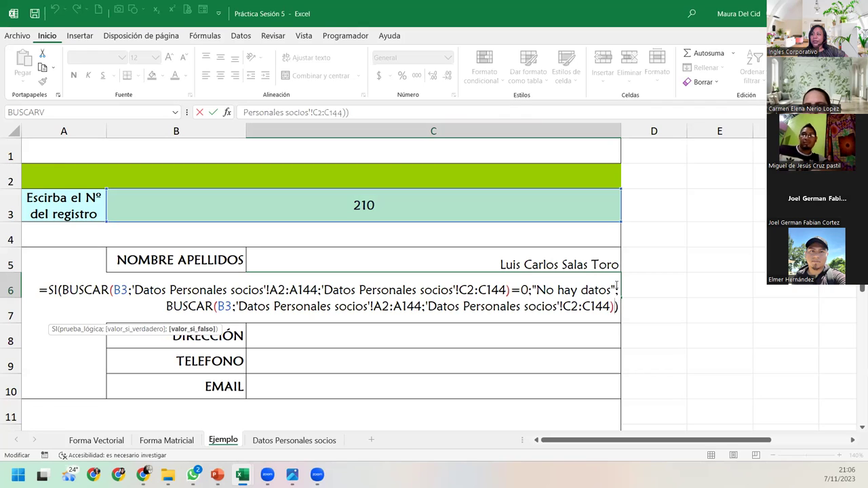
left_click(619, 291)
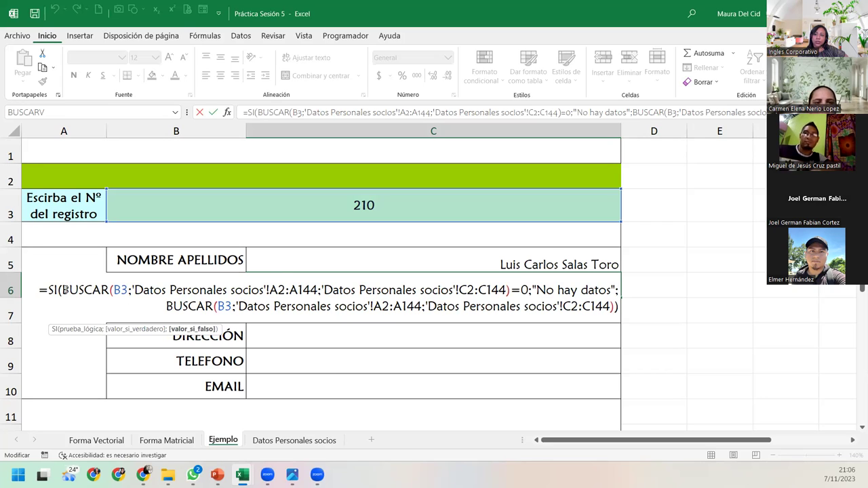
left_click_drag(62, 290, 512, 289)
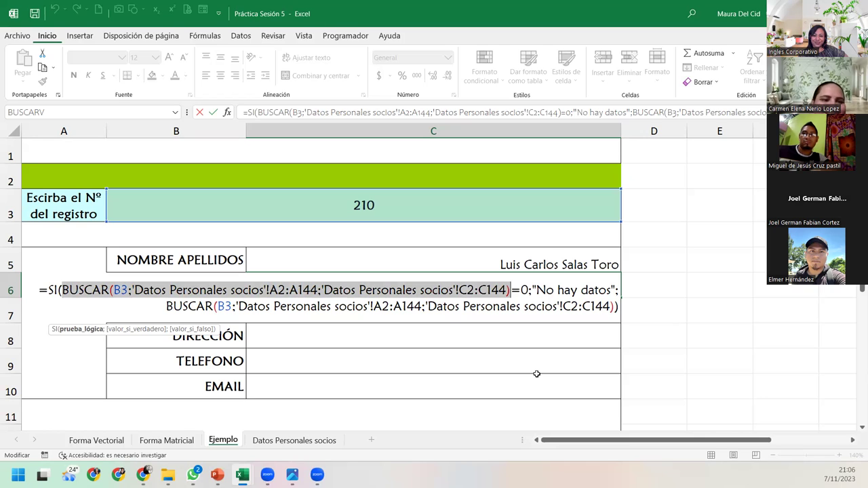
key("Return")
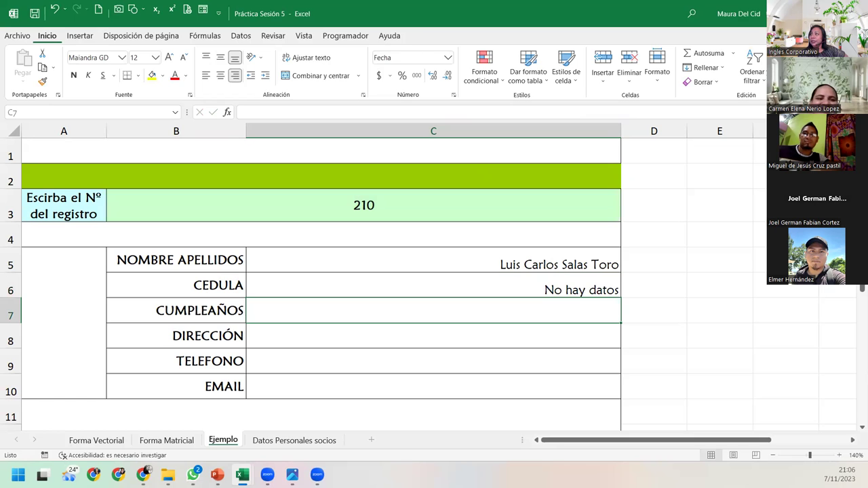
Close the Práctica Sesión 5 workbook, choosing Guardar to save changes.
key("ctrl+w")
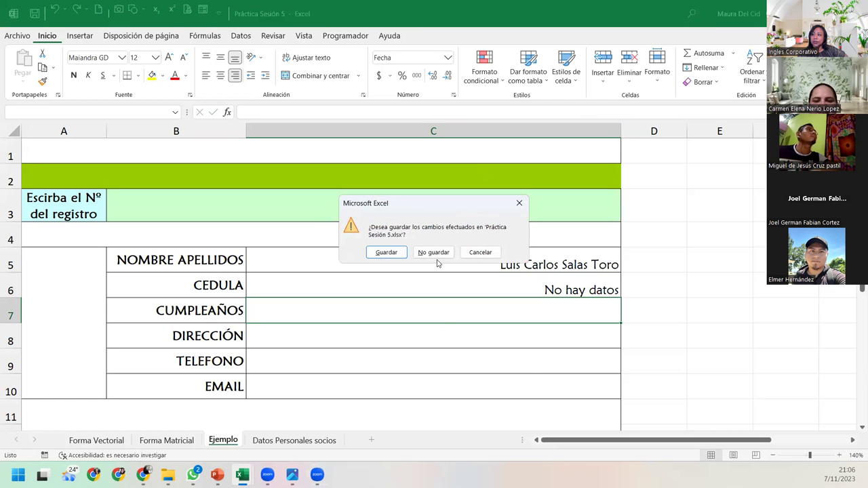
left_click(399, 252)
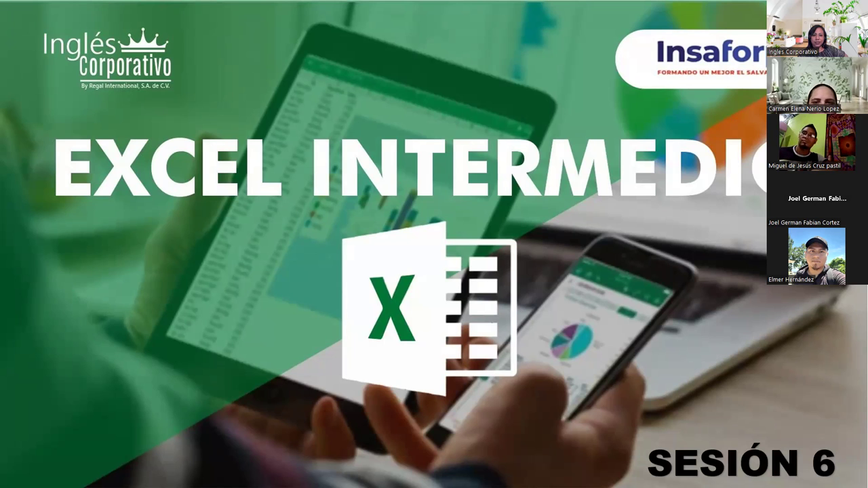
Switch to the Práctica Sesión 6 Excel window and maximize it.
key("alt+Tab")
key("super+Up")
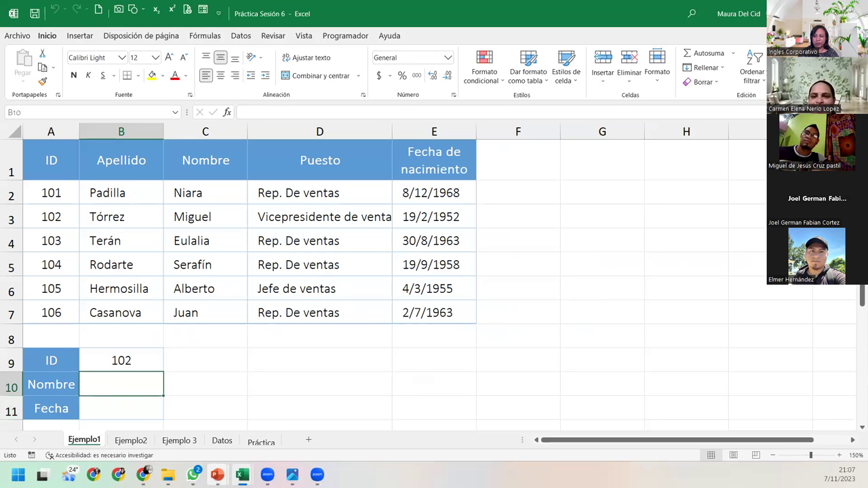
Bring the Excel Intermedio slideshow back from the PowerPoint taskbar thumbnail.
left_click(217, 475)
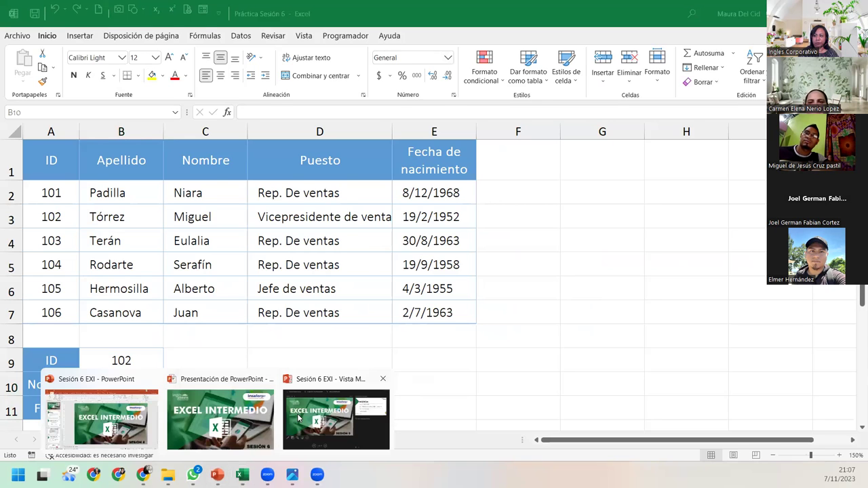
left_click(298, 417)
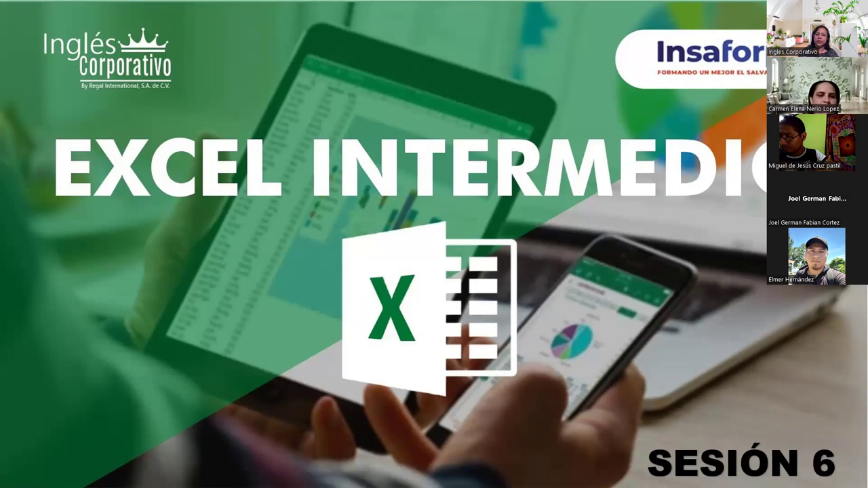
Advance the slideshow past the agenda to OBJETIVO SESIÓN 6.
key("Right")
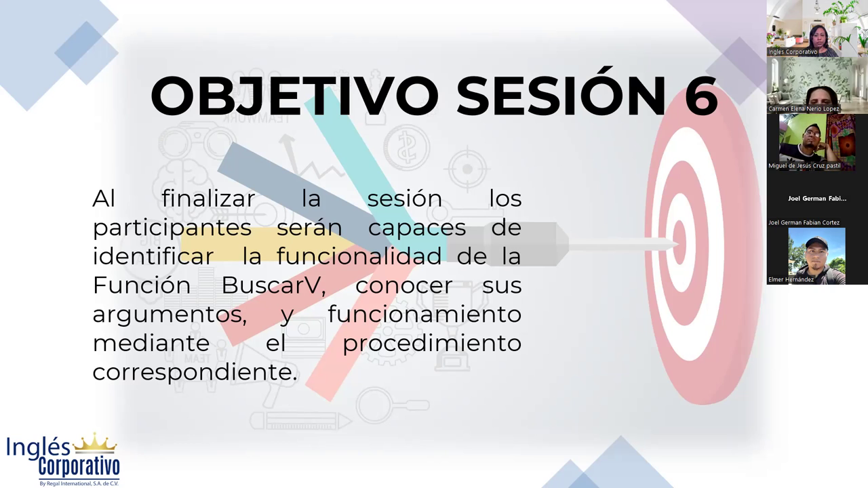
Advance to the FUNCIÓN BUSCARV slide on vertical lookup.
key("Right")
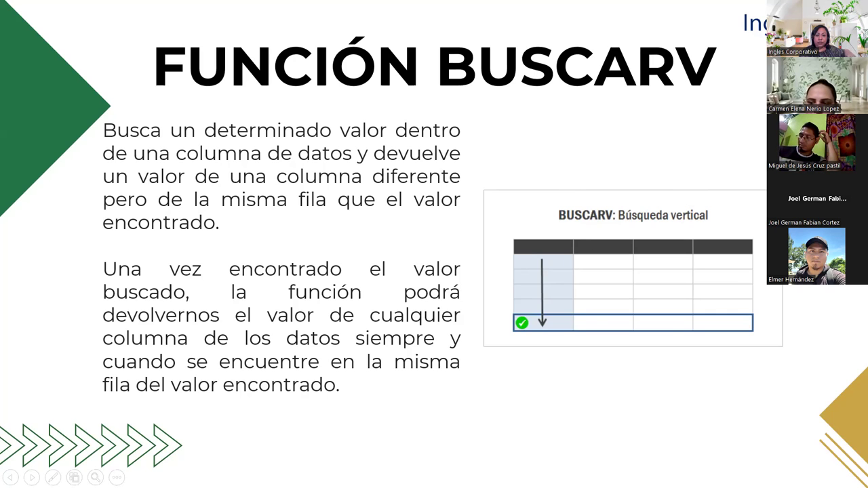
Advance to the REGLAS slide listing the three BUSCARV rules.
key("Right")
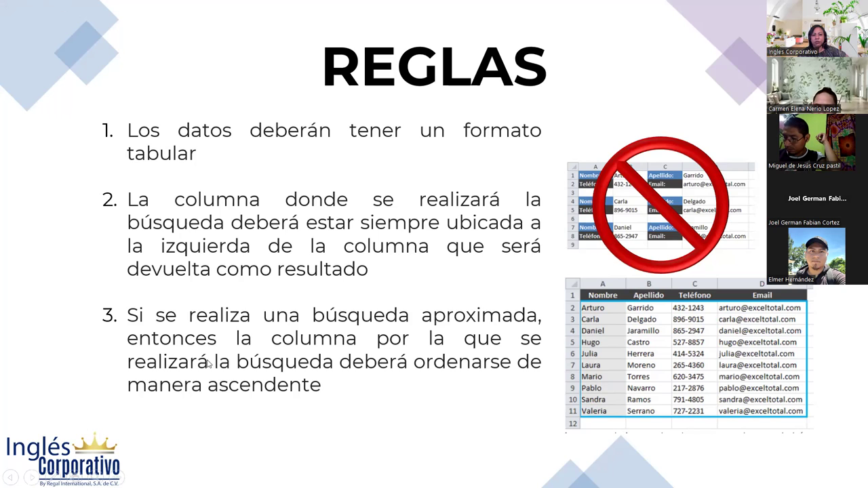
Advance to the SINTAXIS Y ARGUMENTOS slide showing BUSCARV's four arguments.
key("Right")
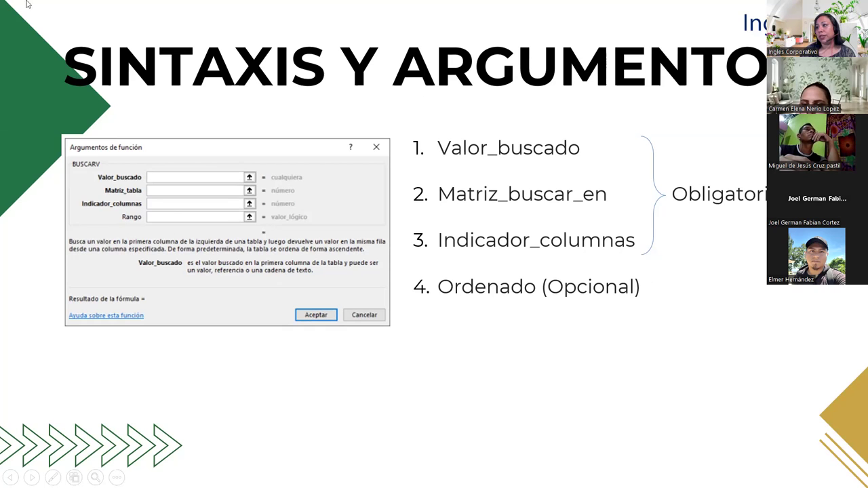
Move past the Desarrollo slide to the practice workbook and point out ID 102 in B9.
key("Right")
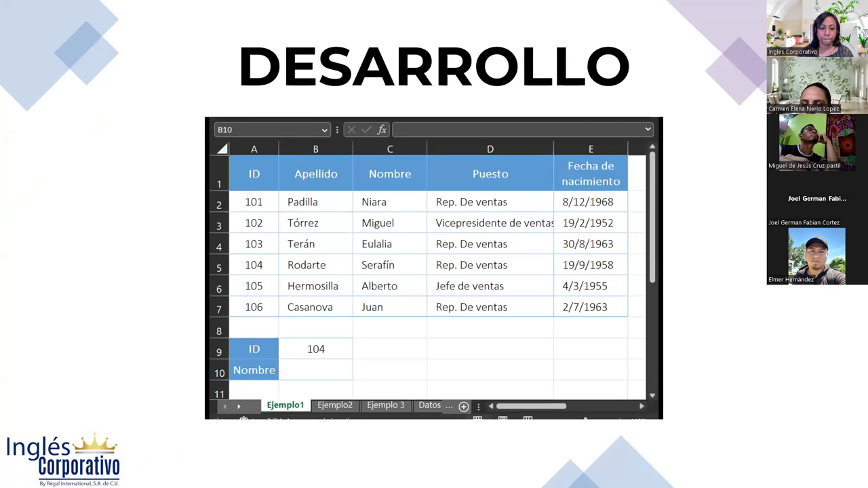
key("alt+Tab")
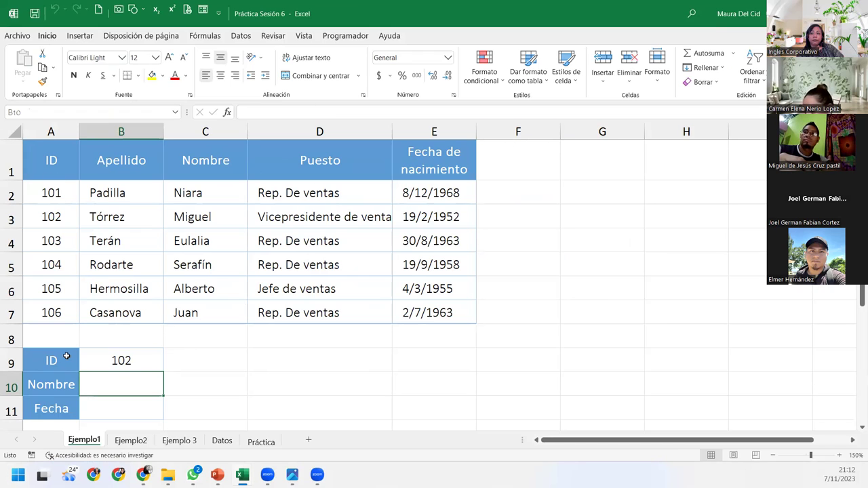
left_click_drag(65, 356, 112, 357)
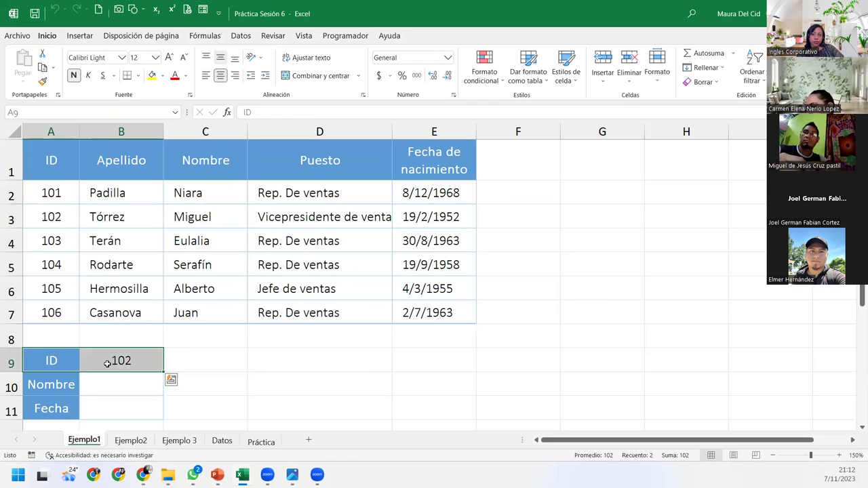
left_click(108, 363)
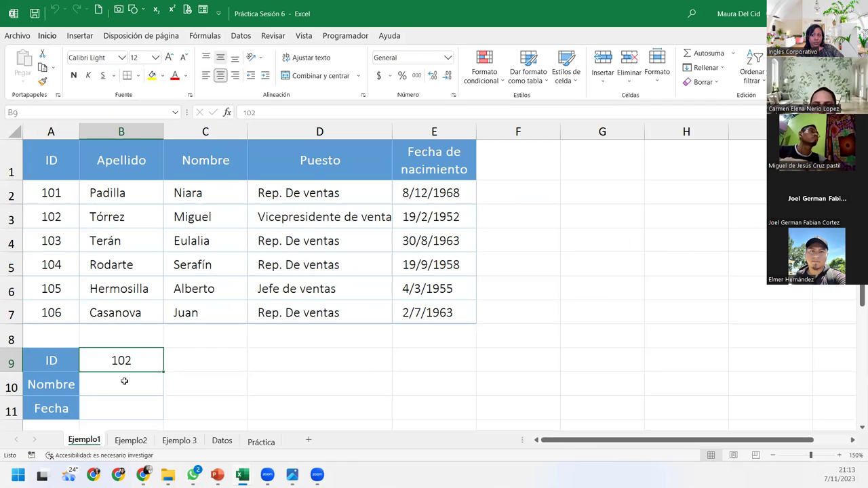
Review the Nombre and Fecha cells and column A's IDs, select B10, and show the Fórmulas ribbon.
left_click(124, 381)
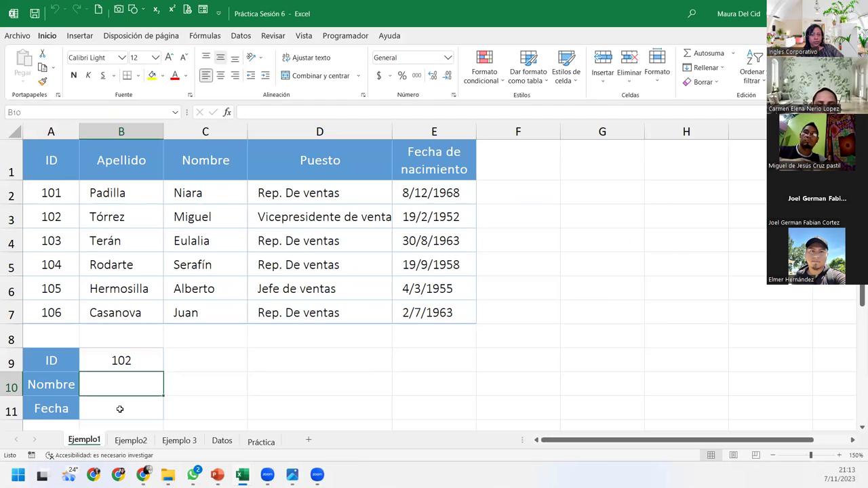
left_click(119, 409)
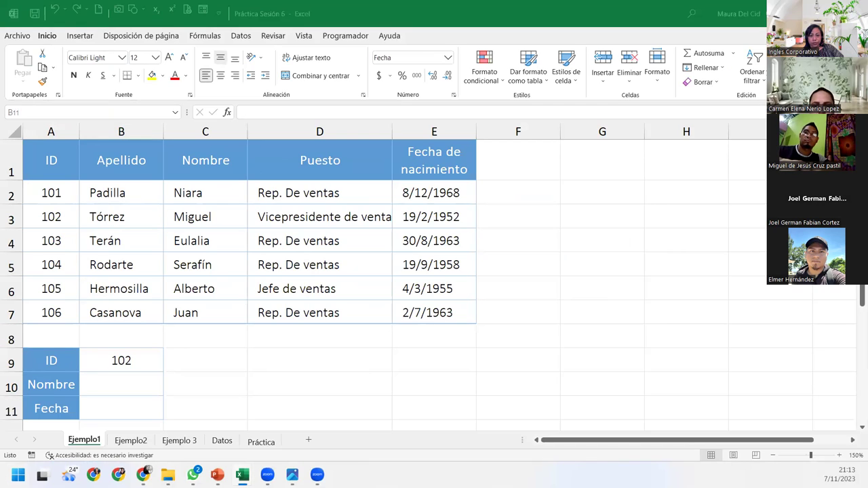
left_click(118, 378)
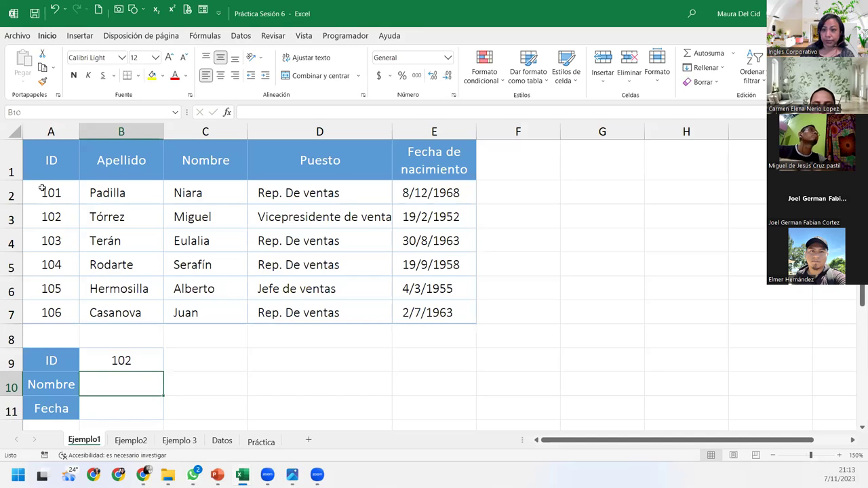
left_click_drag(42, 190, 39, 311)
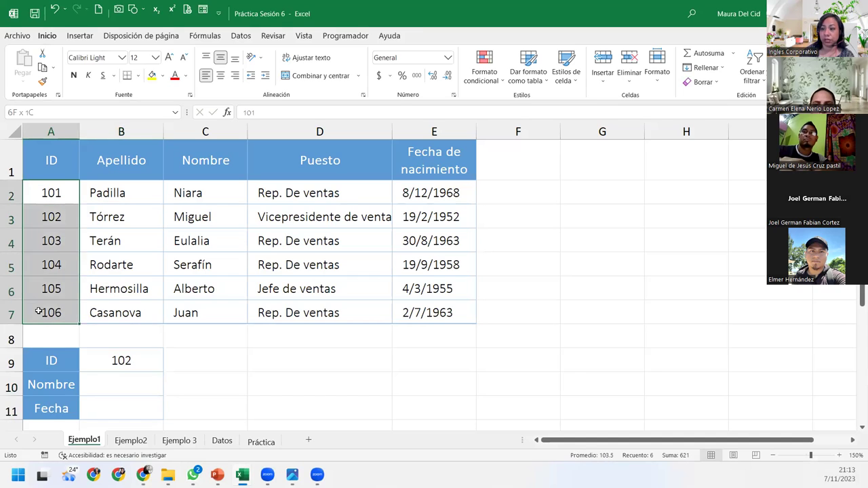
left_click(51, 193)
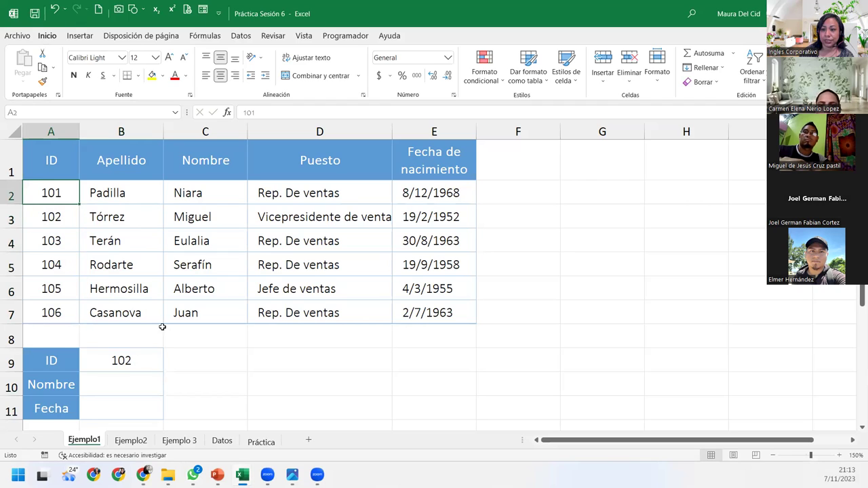
left_click(122, 385)
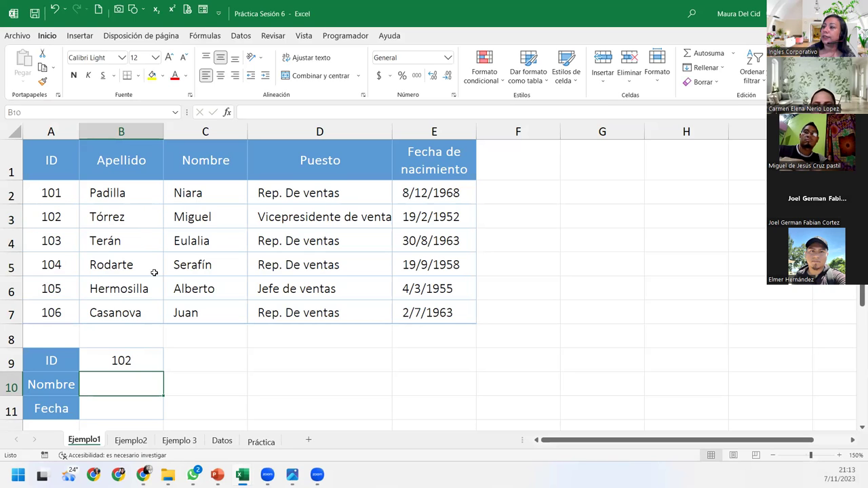
left_click(205, 36)
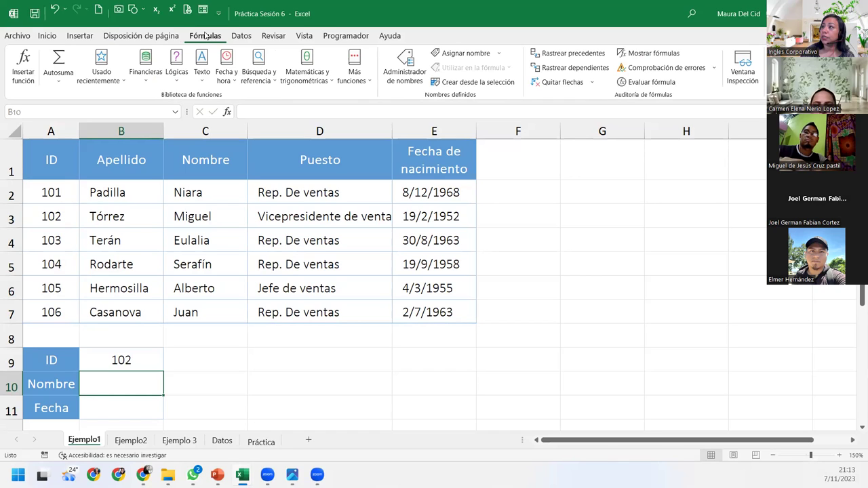
Insert BUSCARV into B10 from the lookup functions and use B9 as the lookup value.
left_click(264, 70)
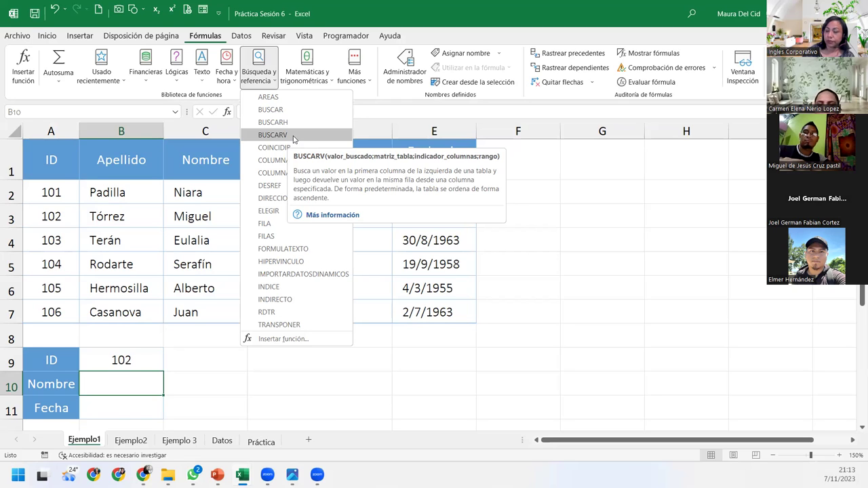
left_click(272, 135)
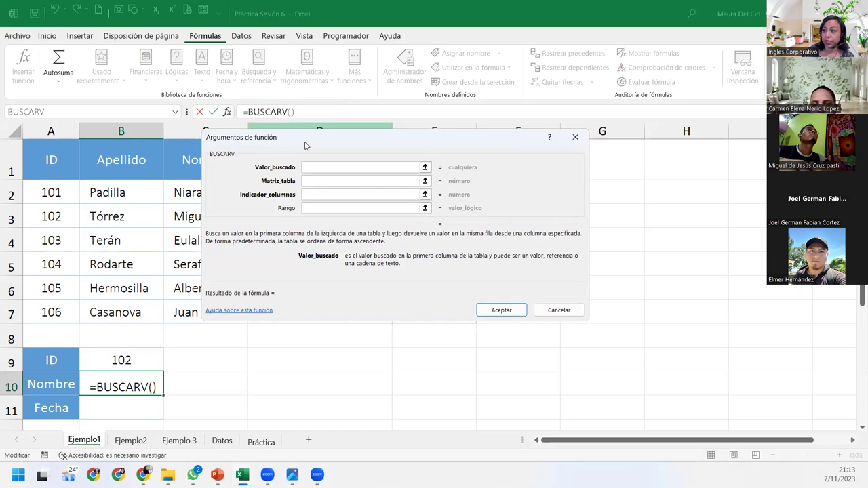
left_click_drag(305, 146, 270, 243)
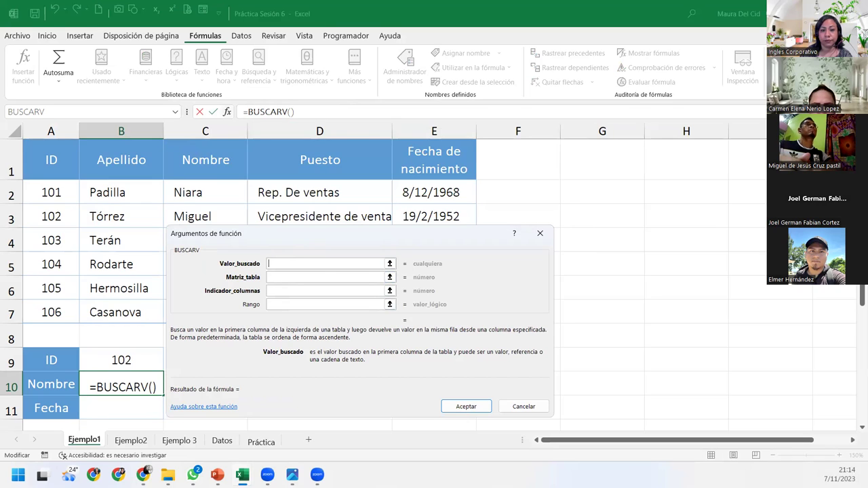
key("alt+Tab")
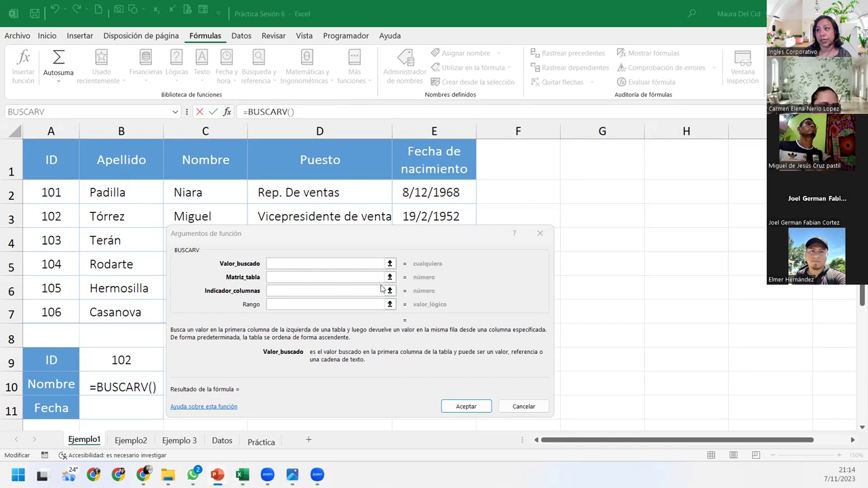
key("alt+Tab")
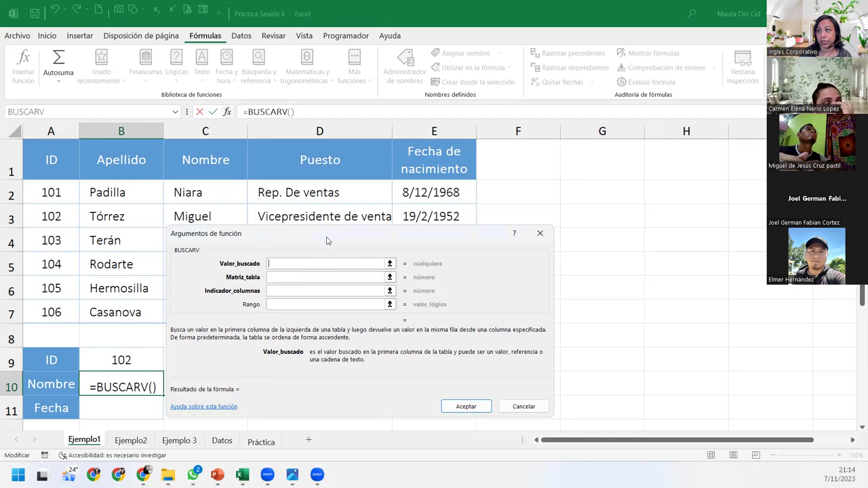
left_click_drag(325, 240, 335, 227)
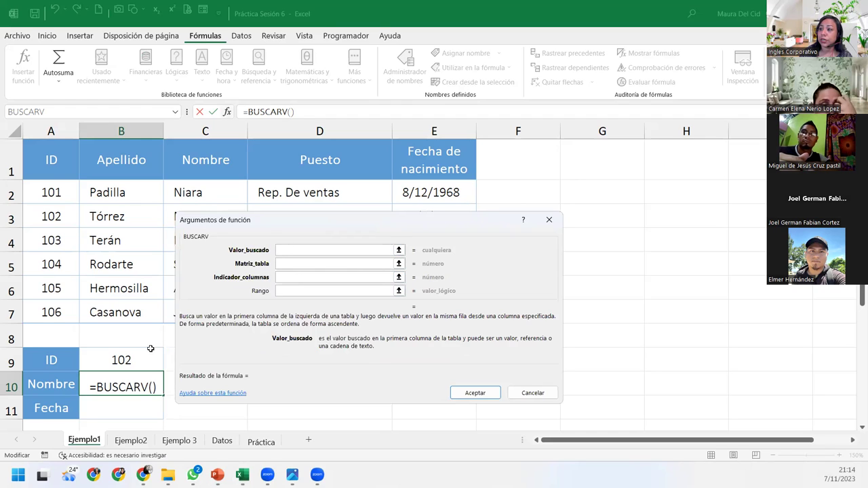
left_click(118, 360)
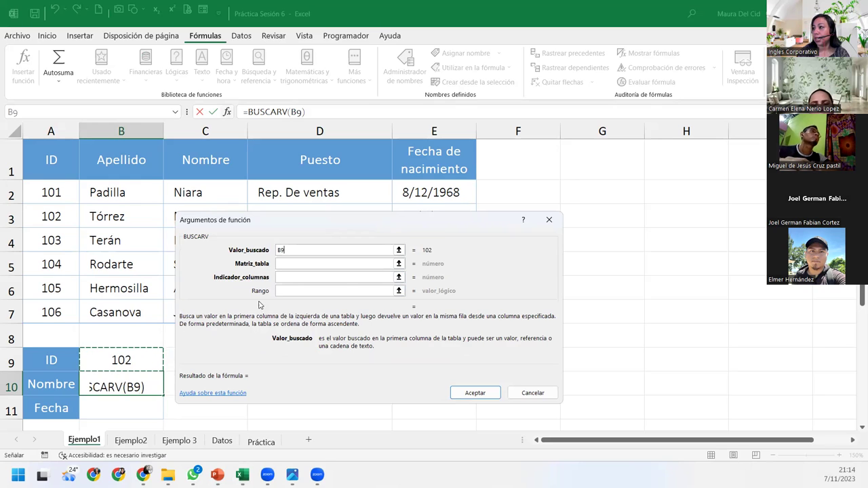
Set the BUSCARV table array to A1:E7, then move to the column index argument.
left_click(296, 265)
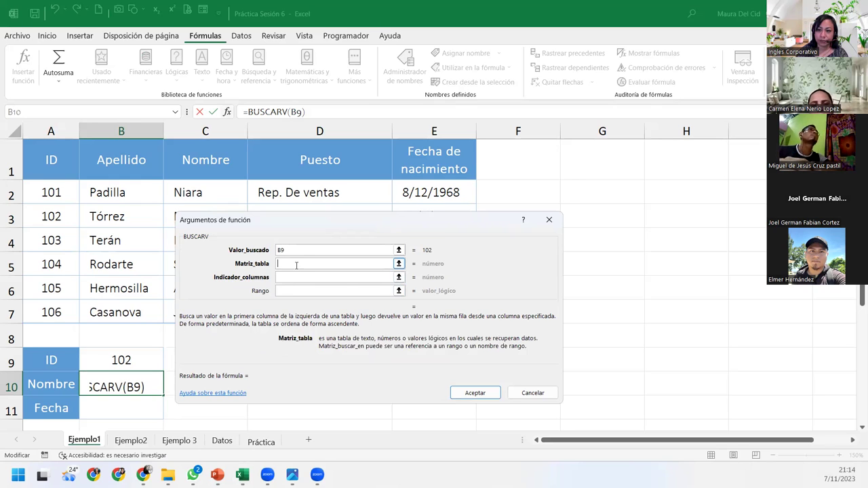
mouse_move(51, 159)
left_mouse_down()
mouse_move(379, 221)
mouse_move(422, 308)
left_mouse_up()
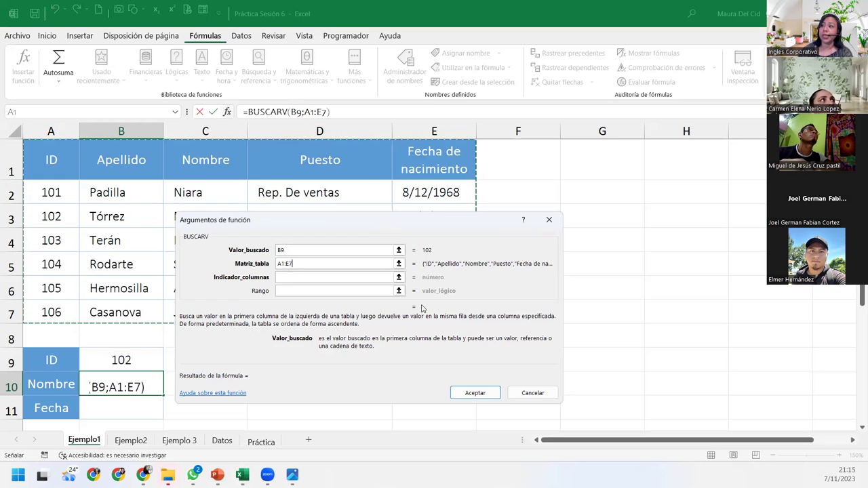
left_click(311, 277)
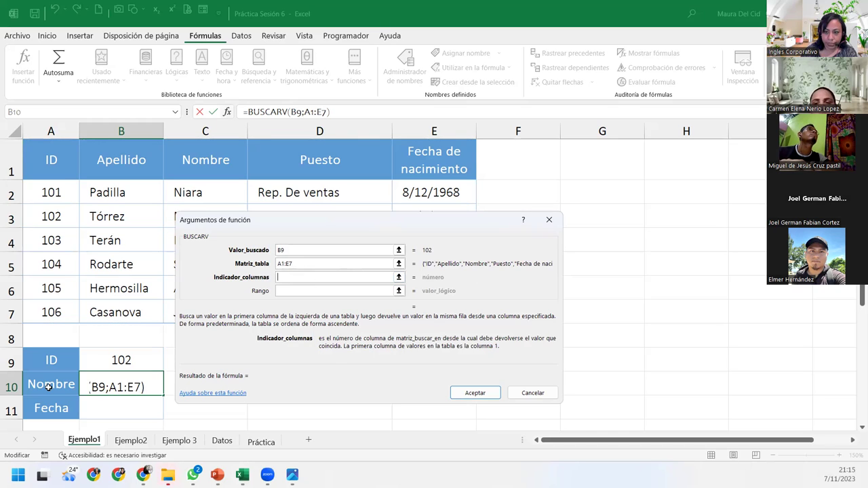
left_click(296, 277)
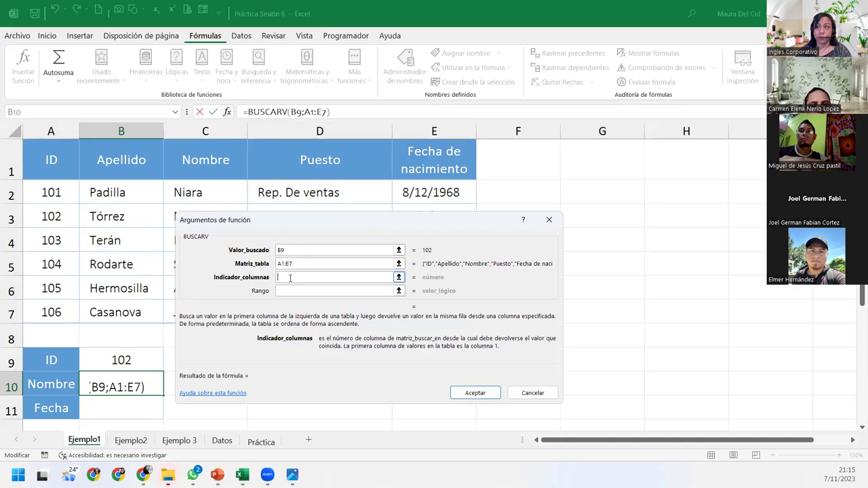
Enter column index 3 and match type 0, then accept =BUSCARV(B9;A1:E7;3;0).
type("3")
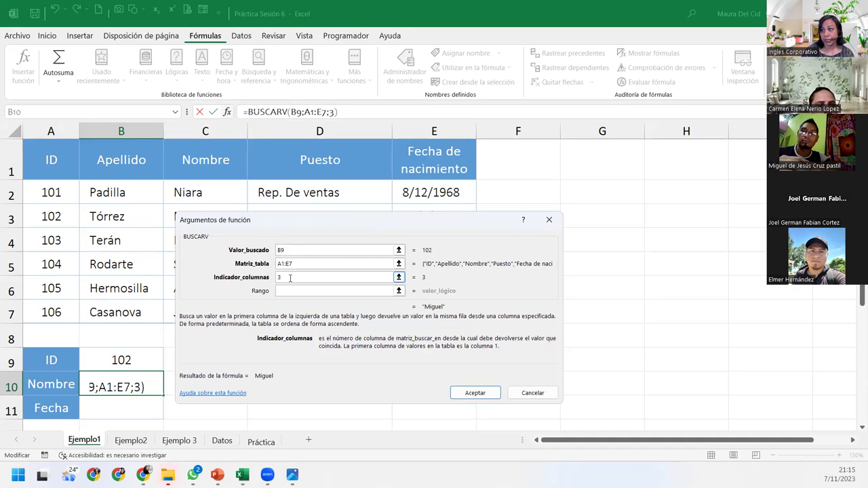
left_click(288, 292)
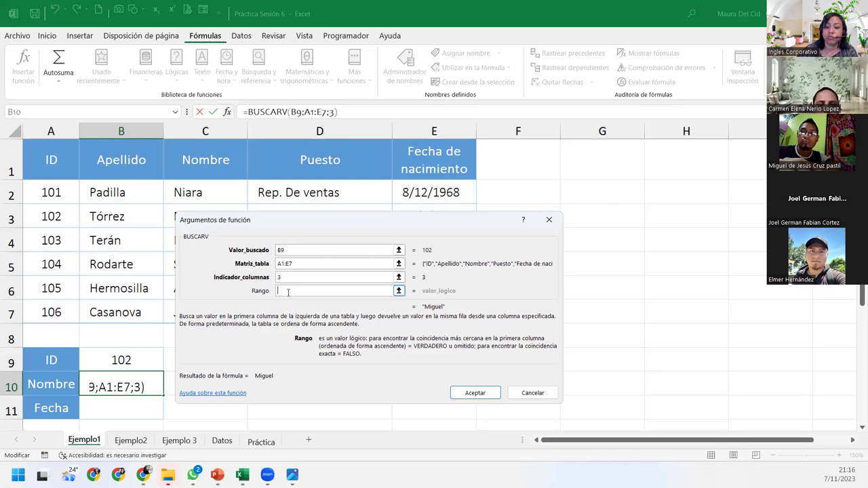
type("0")
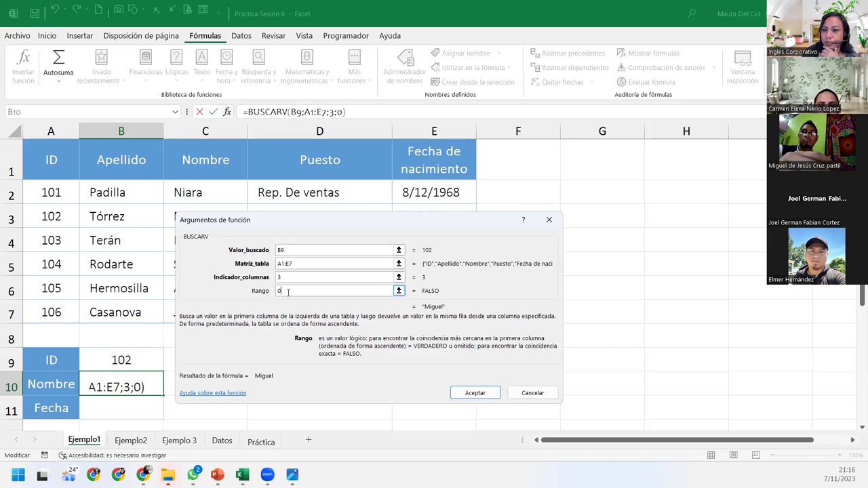
left_click(320, 274)
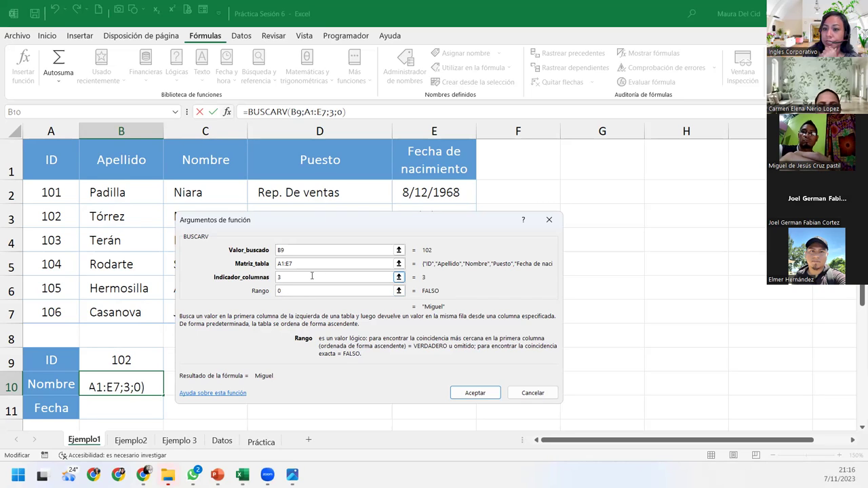
left_click(295, 291)
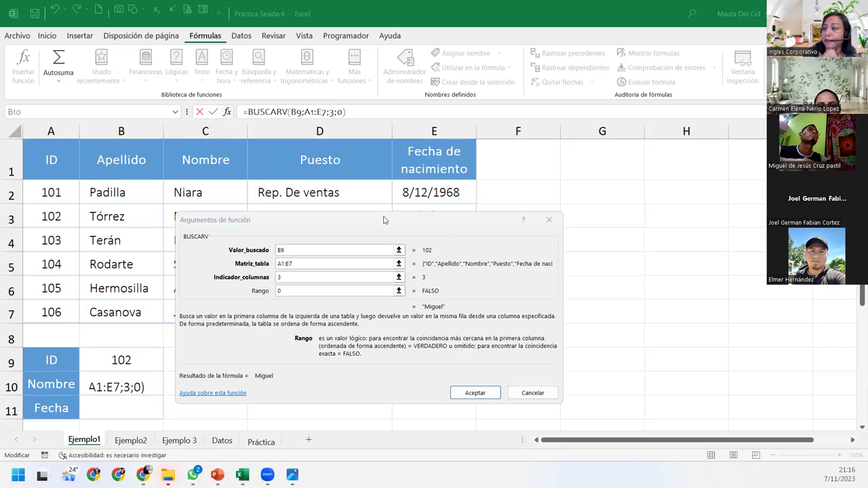
left_click(473, 394)
Check B10's result against the ID 102 record and the ID in B9.
left_click(114, 384)
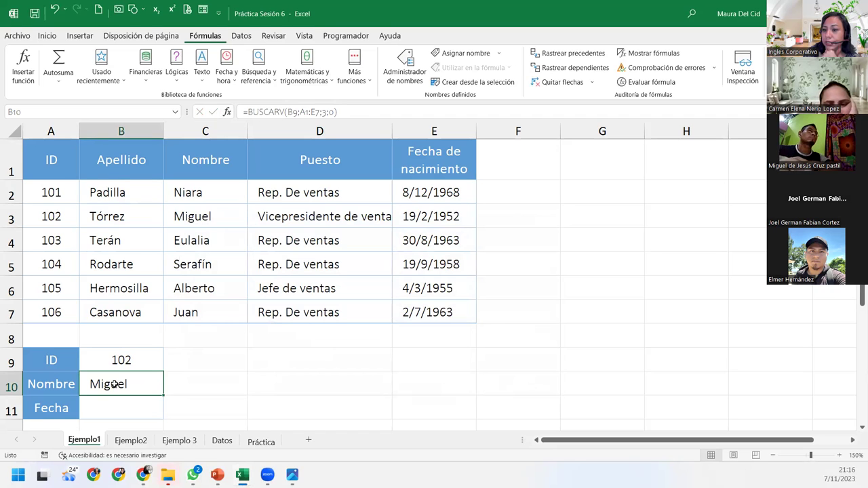
left_click(11, 240)
left_click(11, 217)
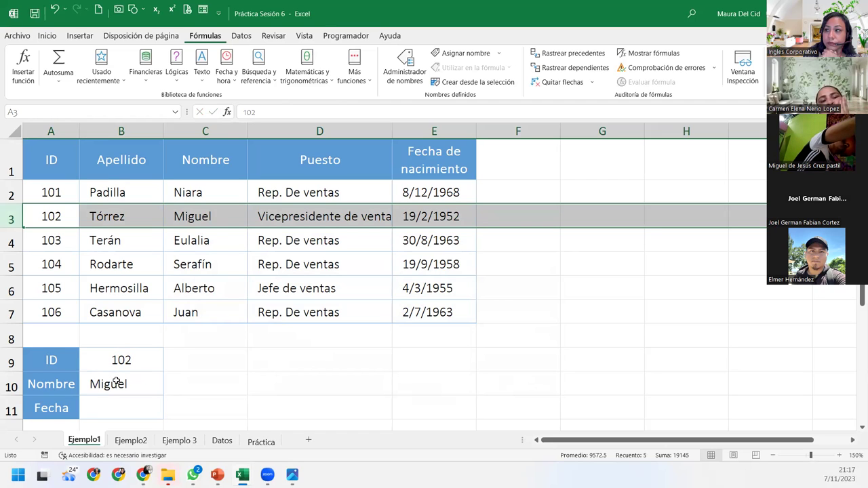
left_click(117, 382)
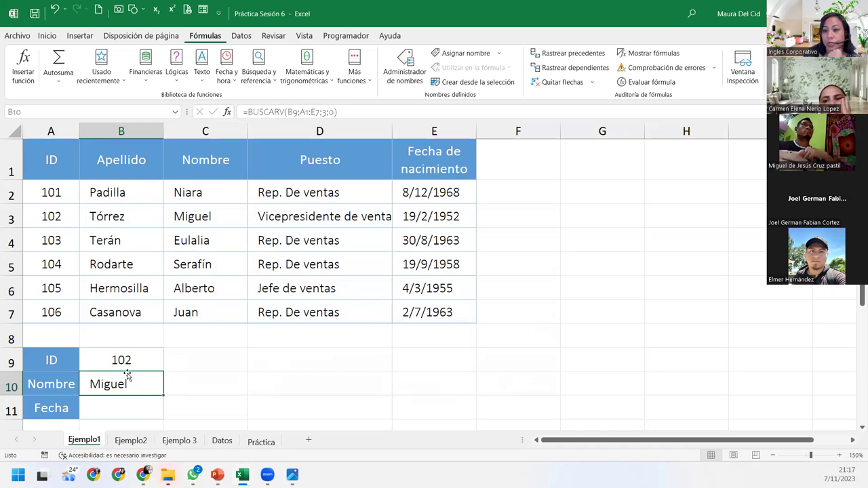
left_click(141, 356)
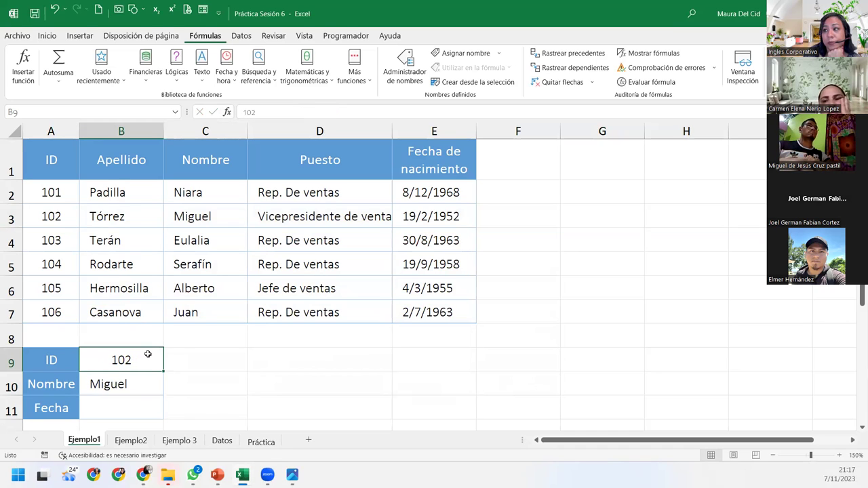
double_click(141, 358)
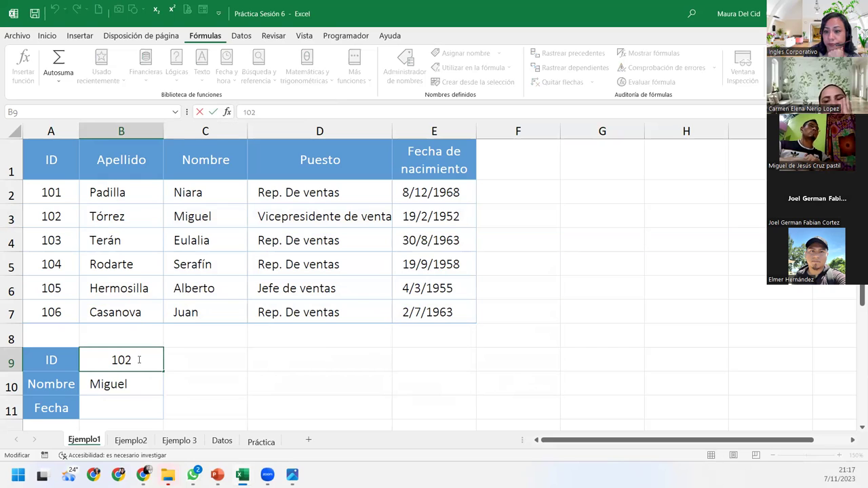
key("Return")
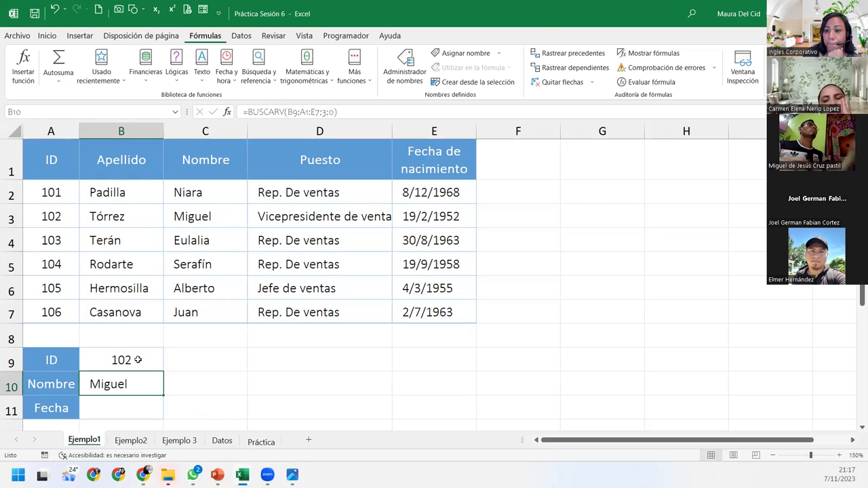
left_click(137, 360)
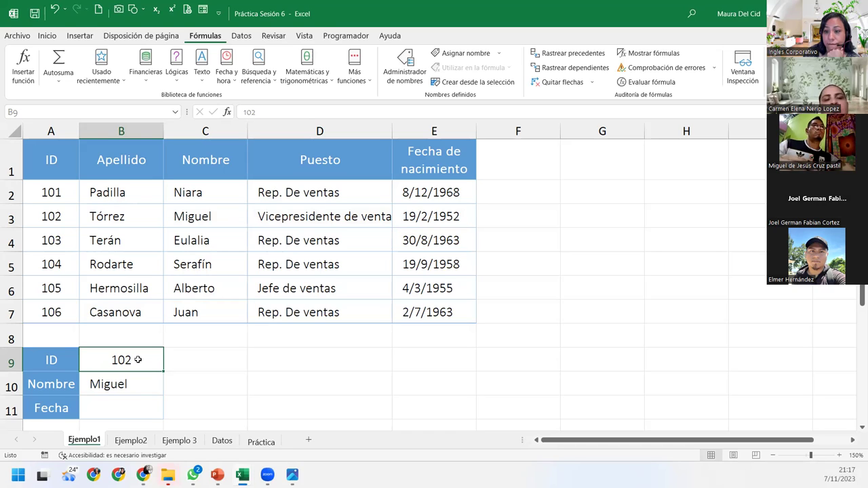
Compare table IDs 103 to 105 and the ID 102 record with B10's formula.
left_click(125, 193)
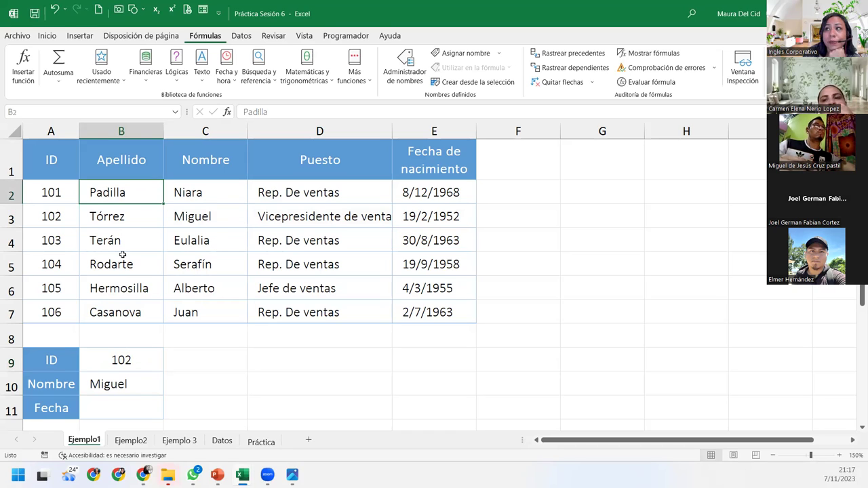
left_click(53, 242)
left_click(52, 265)
left_click(51, 291)
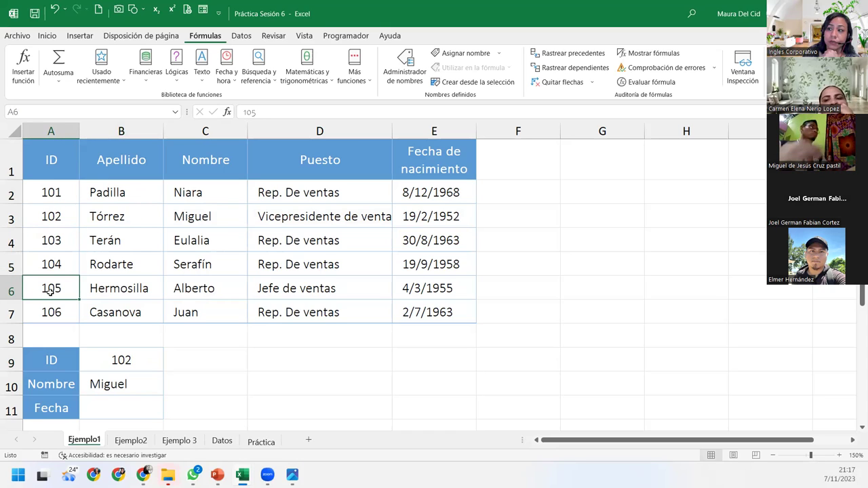
left_click(51, 215)
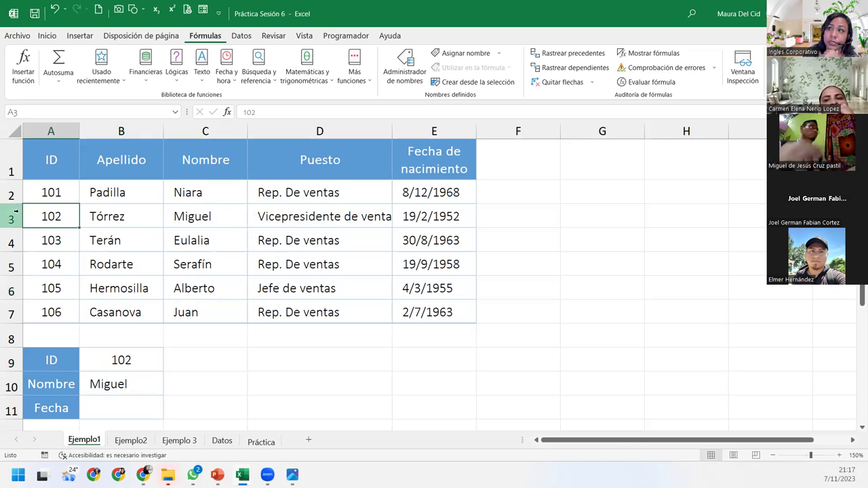
left_click(15, 215)
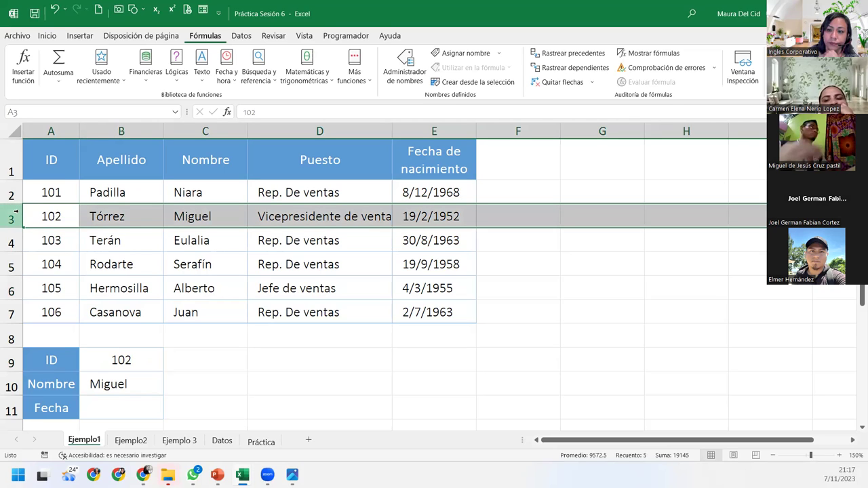
left_click(121, 385)
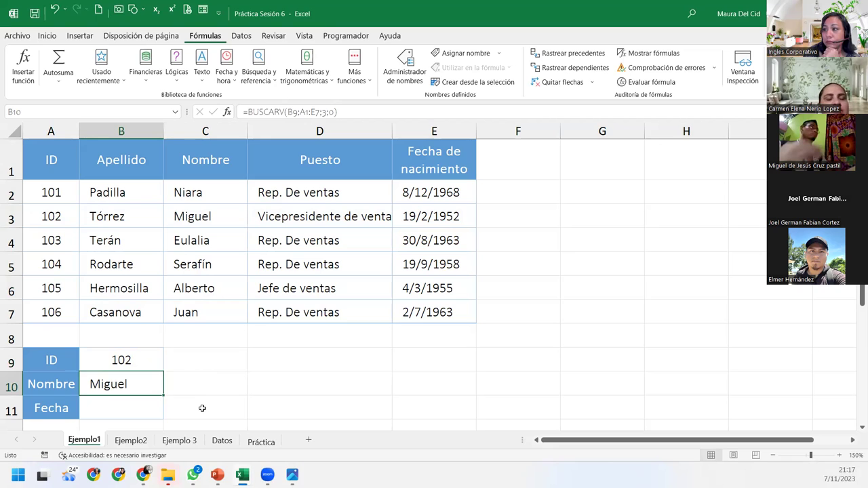
Enter ID 107 in B9 and switch B10's lookup to approximate match 1.
left_click(150, 359)
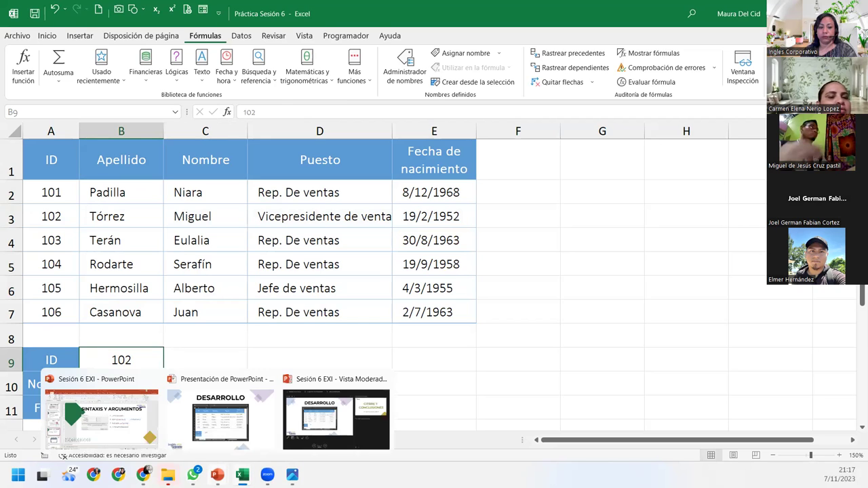
type("107")
key("Return")
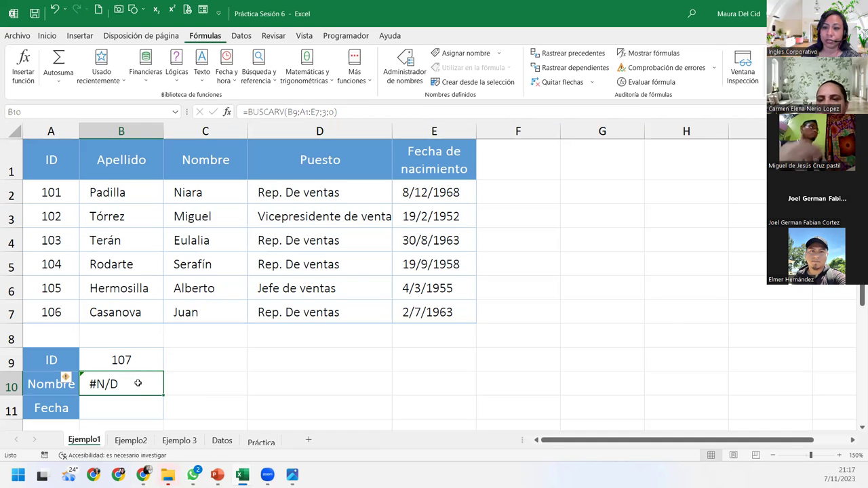
double_click(137, 384)
left_click(225, 384)
key("BackSpace")
type("1")
key("Return")
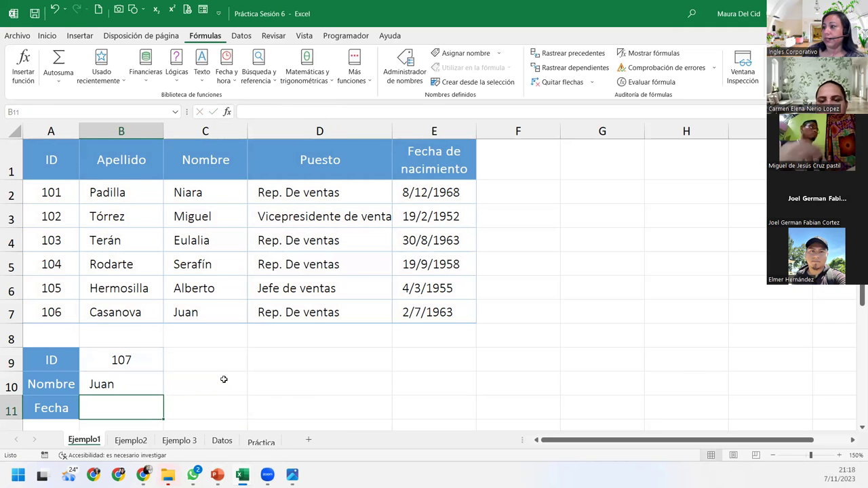
Change B9 to 301 and restore exact match 0 in B10, giving #N/D.
left_click(142, 352)
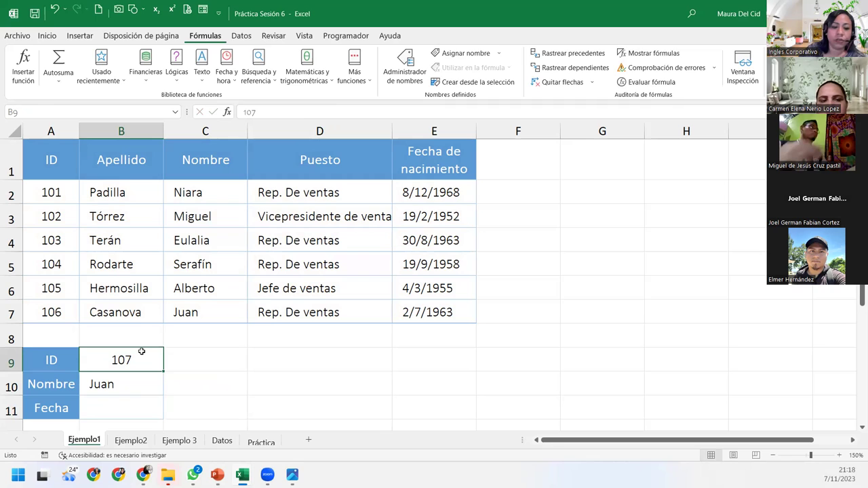
type("301")
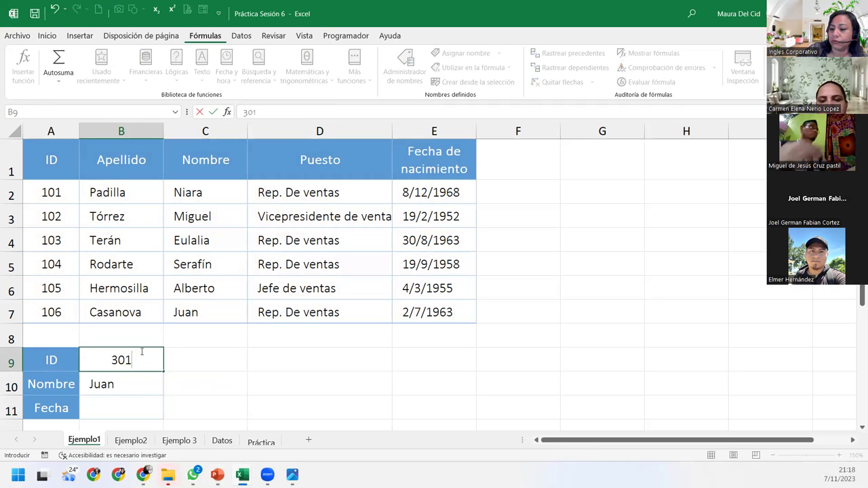
key("Return")
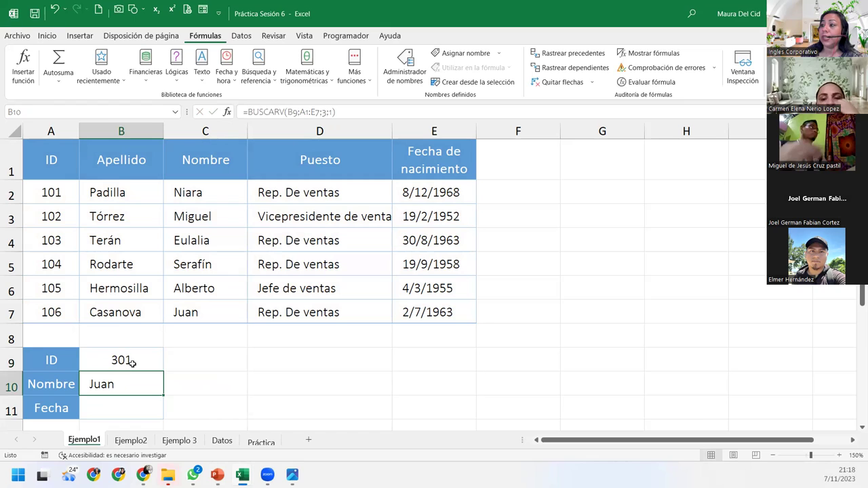
double_click(133, 363)
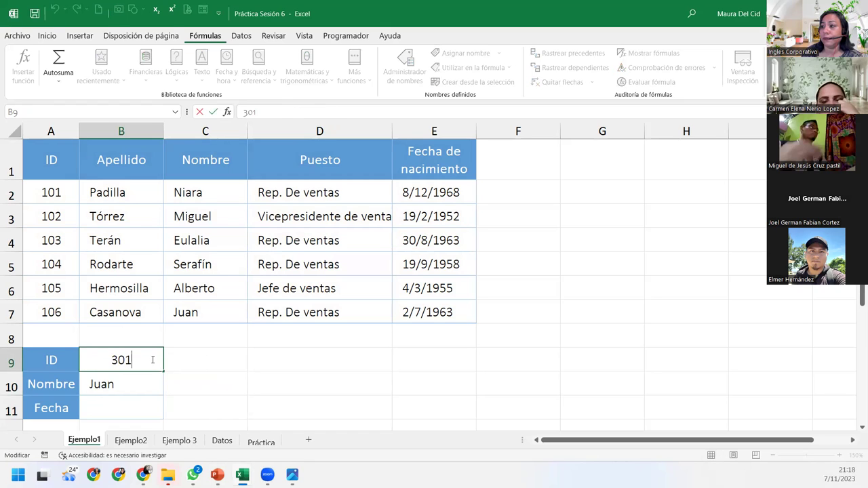
left_click(148, 381)
double_click(148, 381)
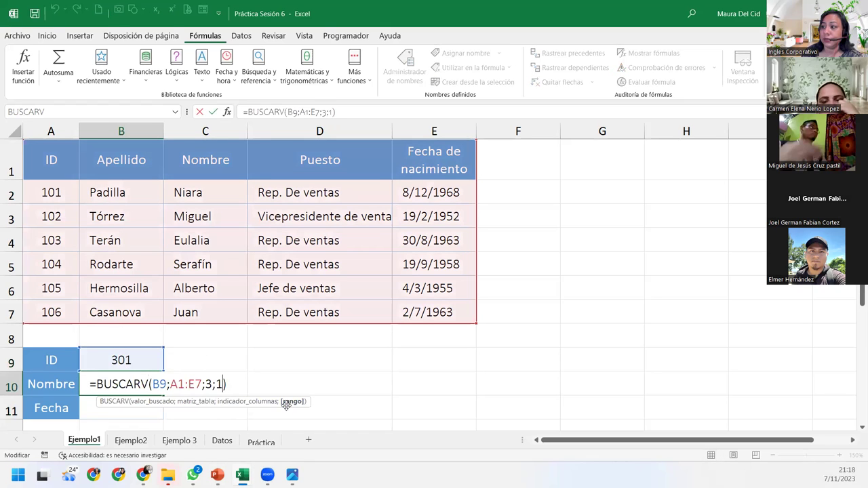
key("BackSpace")
type("0")
key("Return")
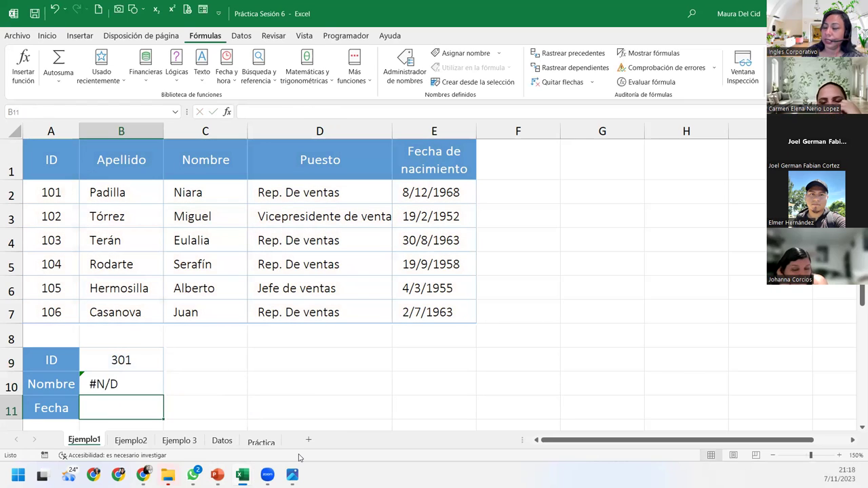
left_click(150, 358)
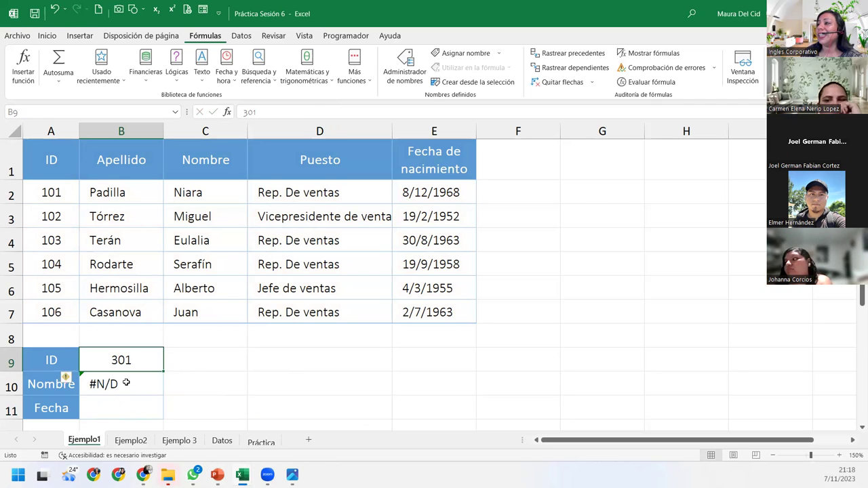
Wrap B10's BUSCARV in SI.ERROR with the message "ID no encontrado".
double_click(126, 384)
left_click(96, 384)
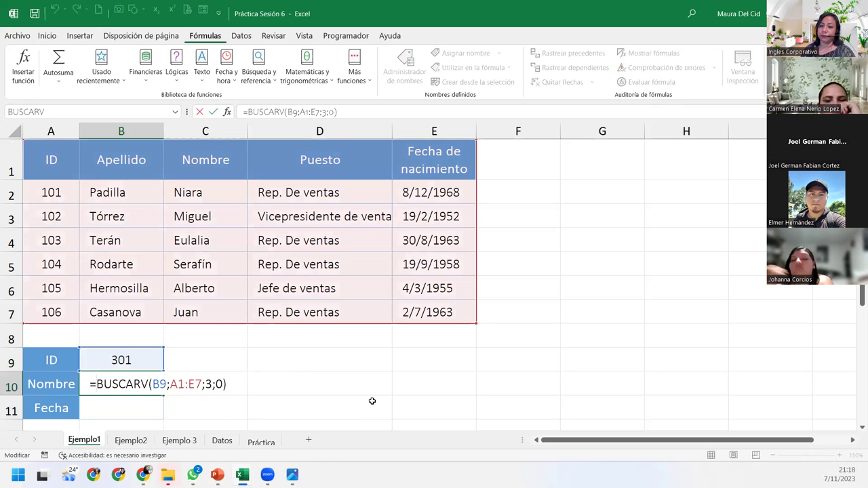
type("si")
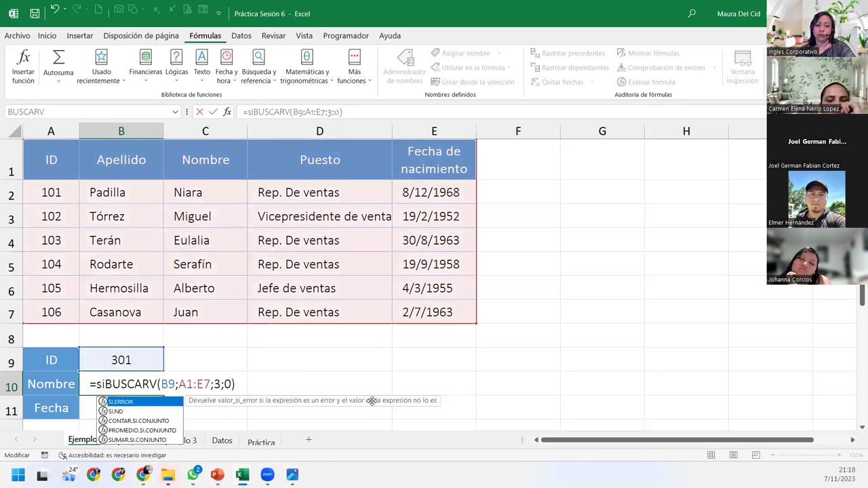
type(".err")
key("Tab")
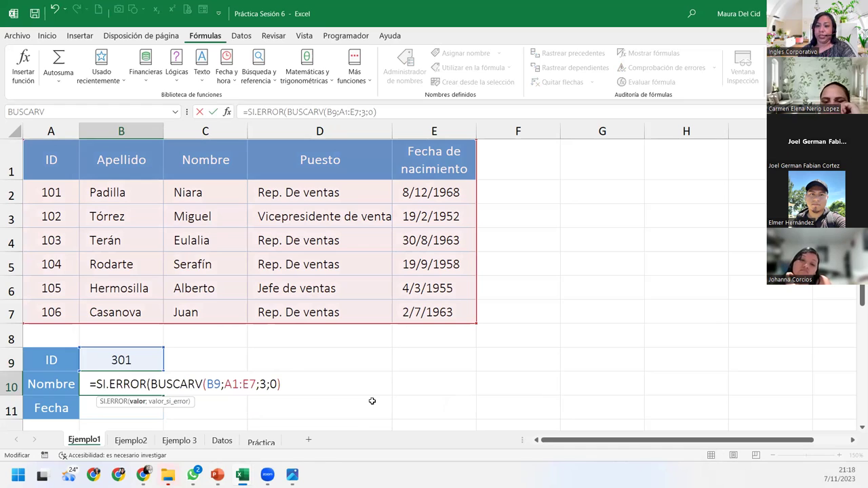
left_click(309, 391)
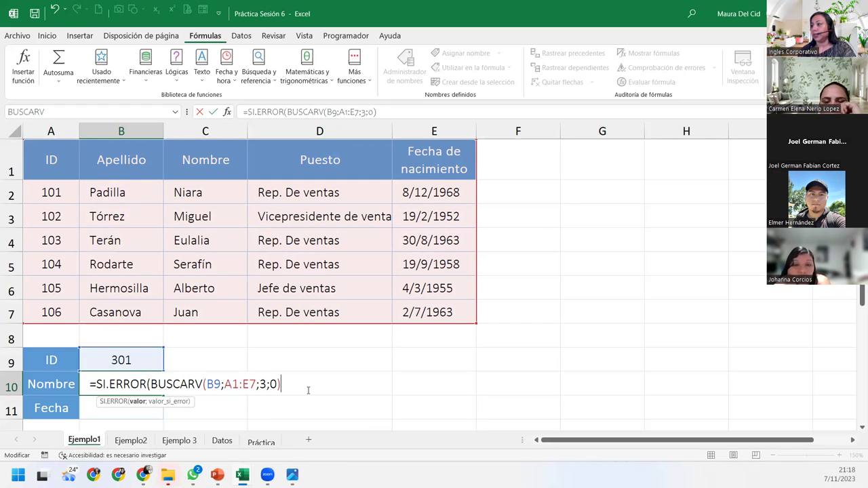
type(";")
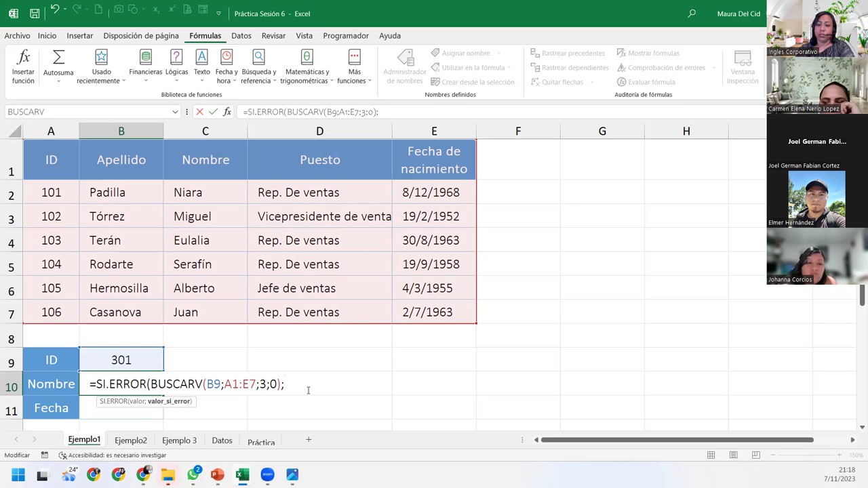
type("N")
key("BackSpace")
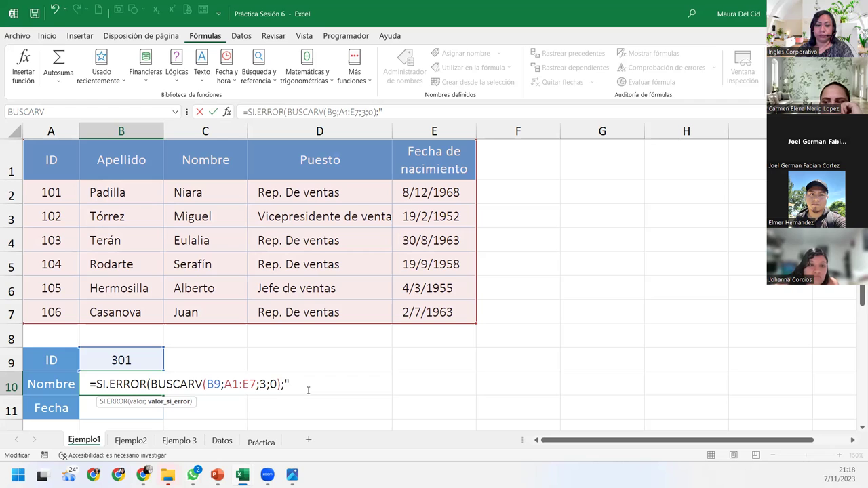
type("ID ")
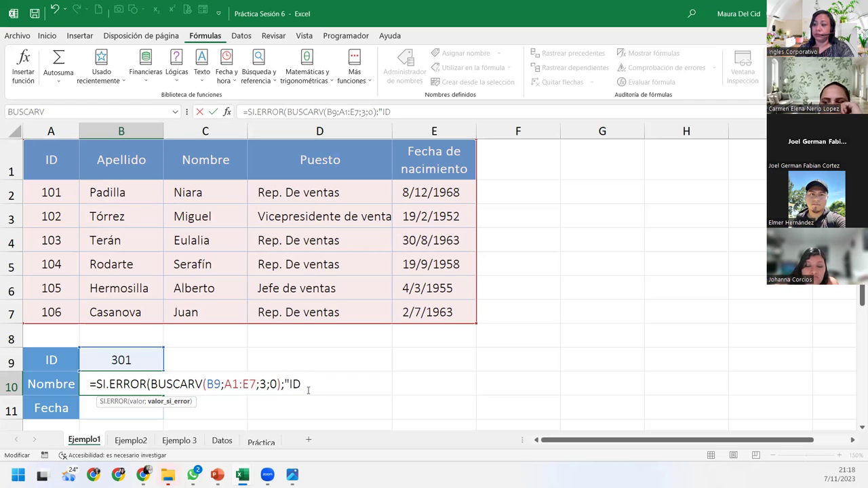
type("no encontrado\")")
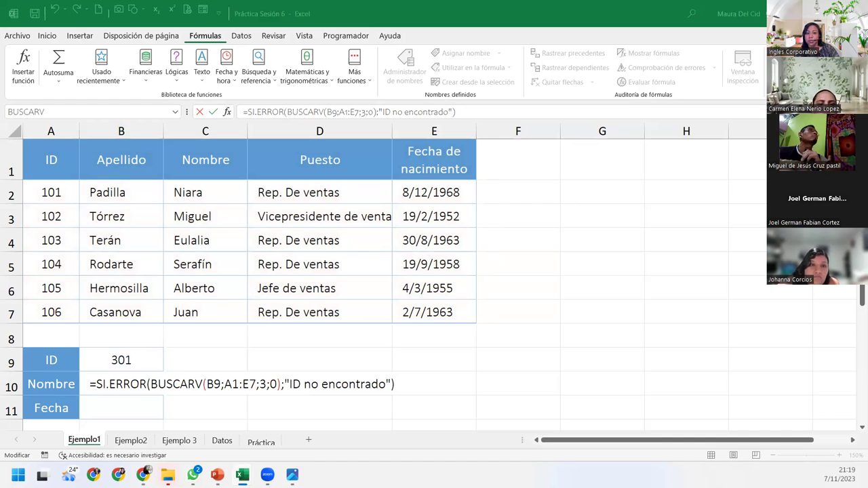
left_click(407, 377)
Commit the SI.ERROR formula, widen column B, and test ID 106 in B9.
key("Return")
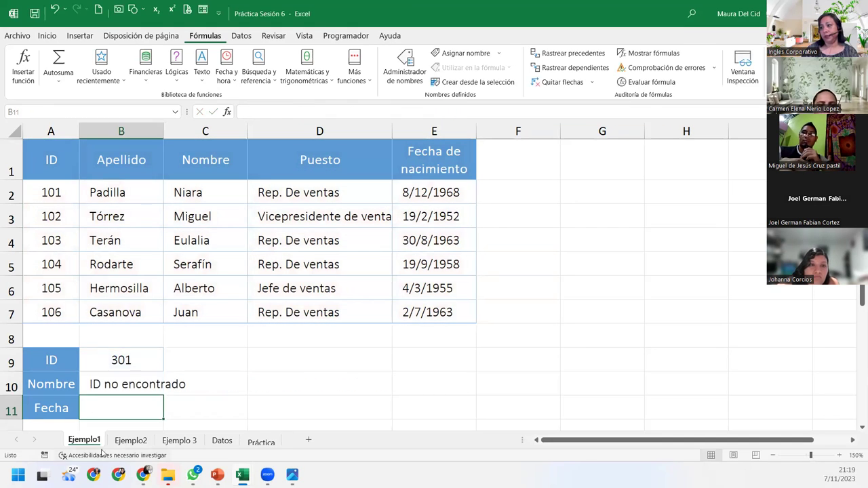
left_click_drag(160, 126, 189, 127)
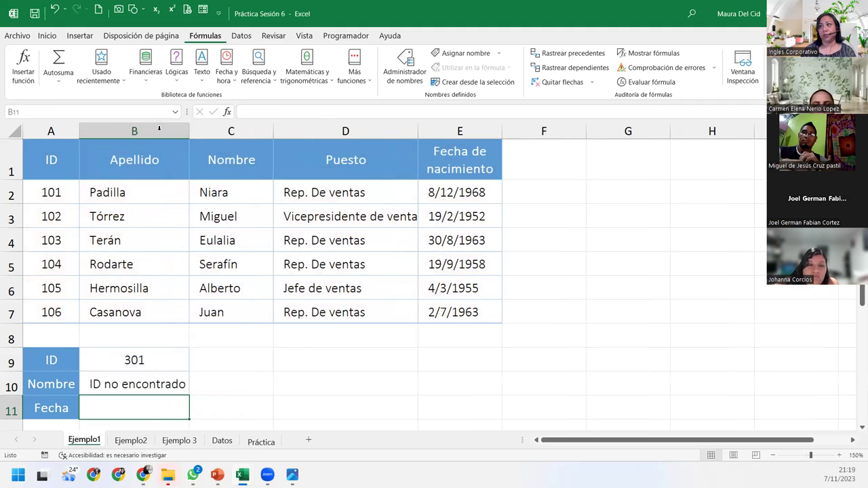
left_click(152, 365)
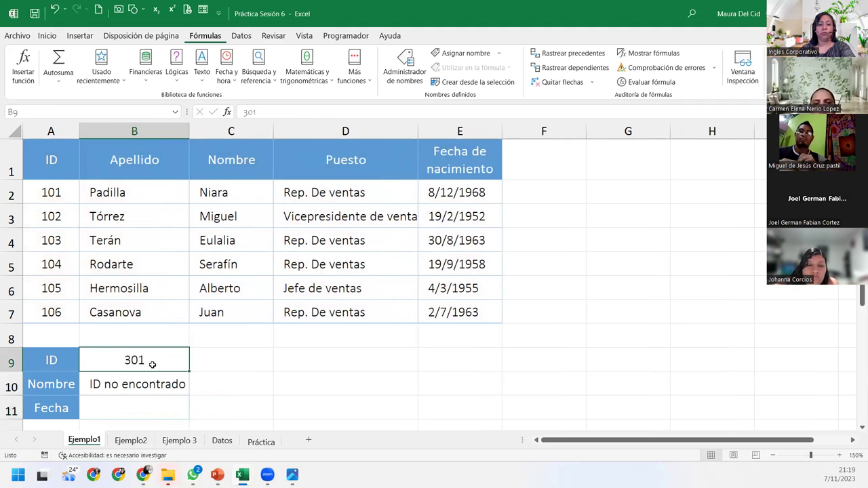
type("106")
key("Return")
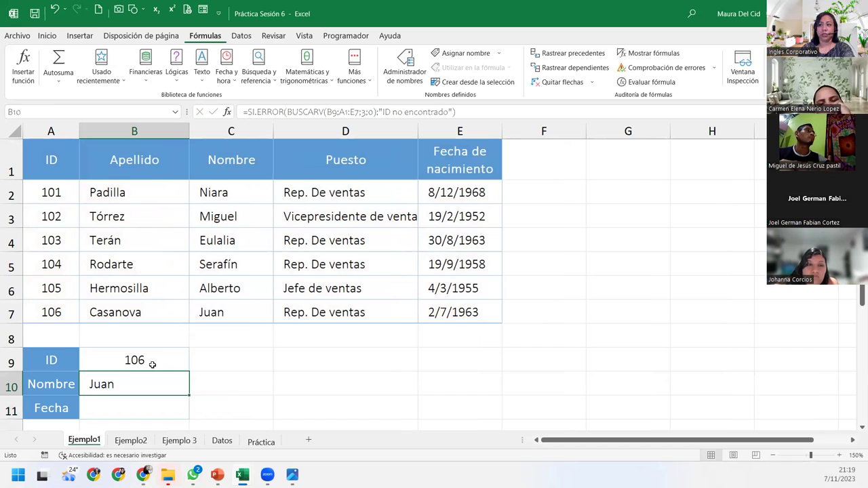
Test the name lookup with IDs 104 and 101 in B9.
key("Down")
key("Up")
key("Up")
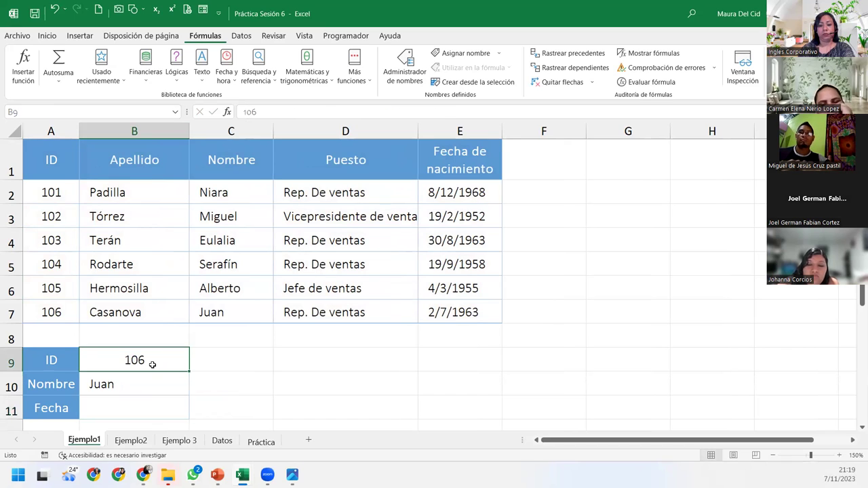
type("104")
key("Return")
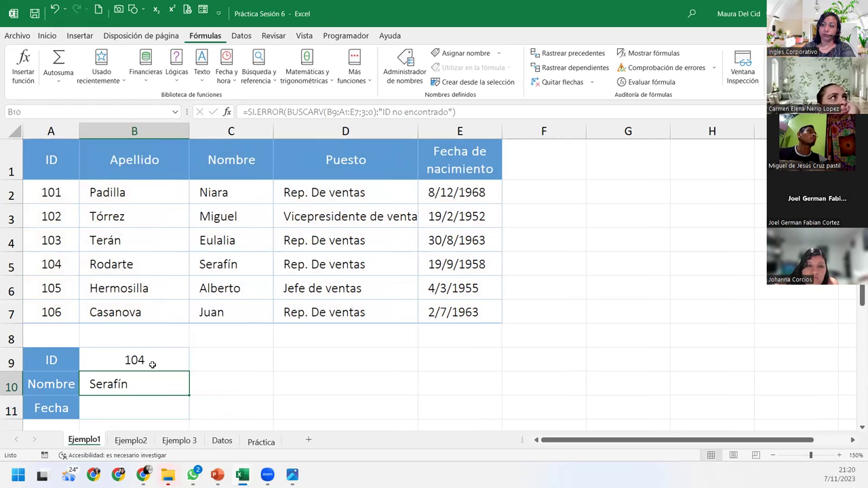
key("Up")
type("101")
key("Return")
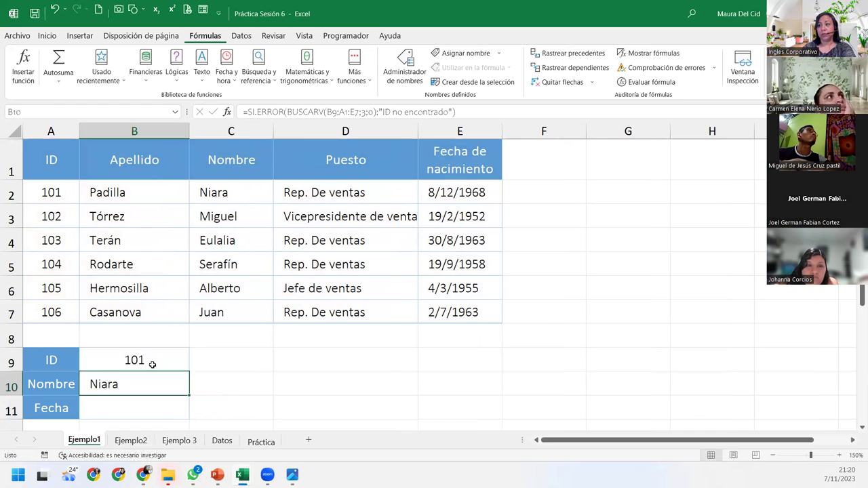
Try the missing ID 100, then ID 103, which returns Eulalia.
left_click(153, 365)
type("100")
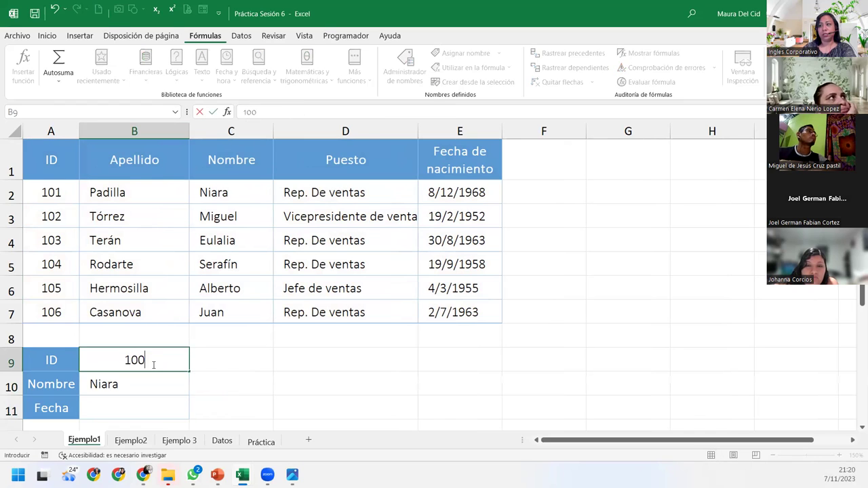
key("Return")
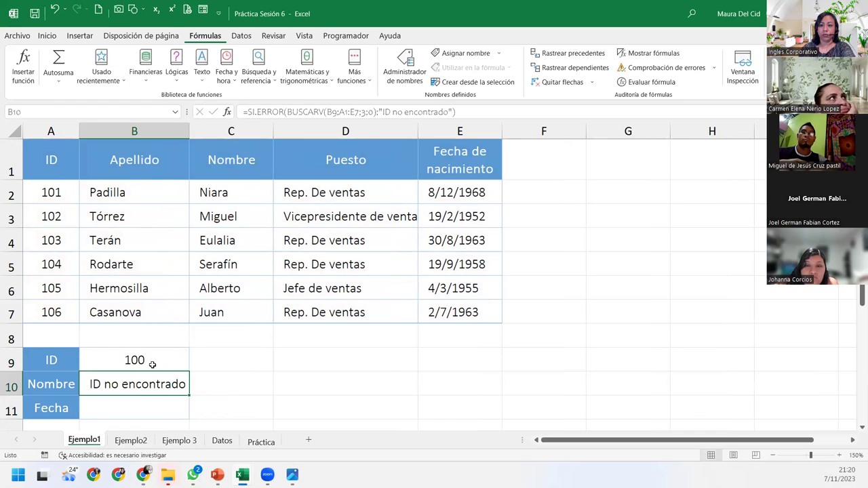
key("Down")
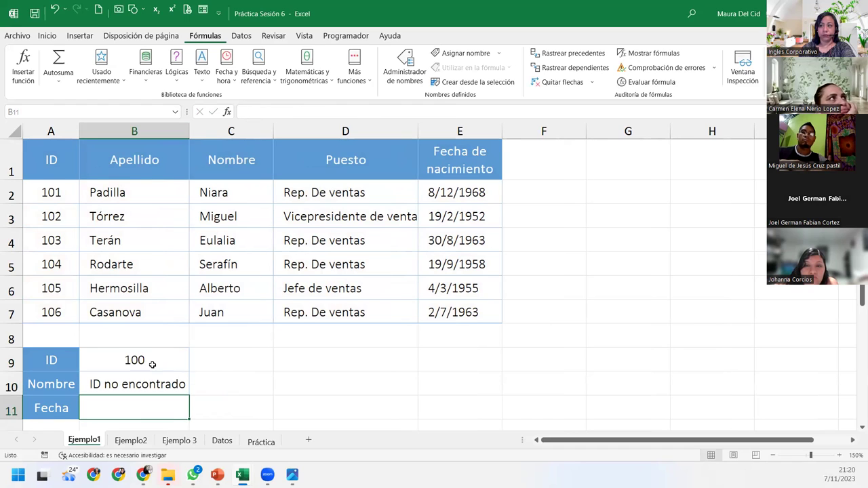
key("Up")
key("Up")
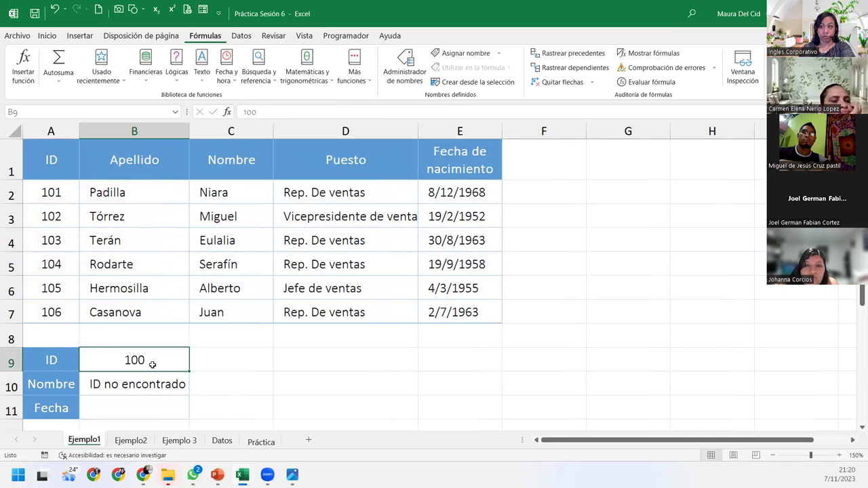
type("10")
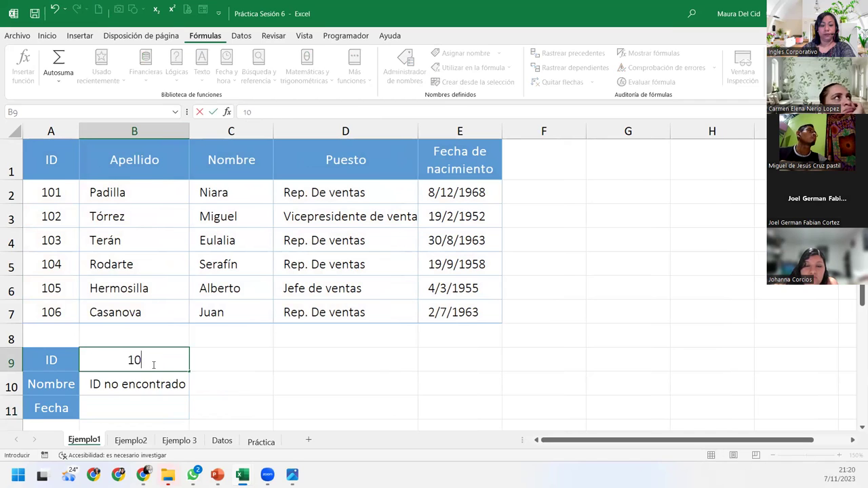
type("3")
key("Return")
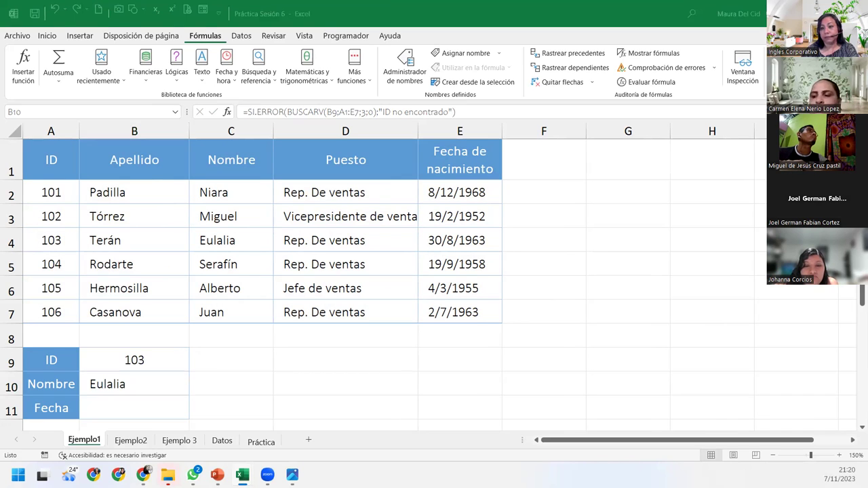
left_click(113, 411)
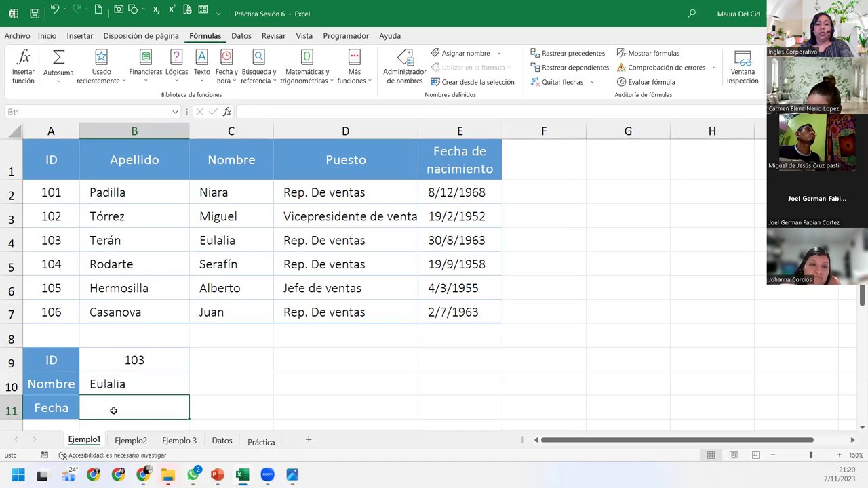
Start B11's formula as SI.ERROR(BUSCARV with lookup value B9 and range A1:E7.
type("=si.")
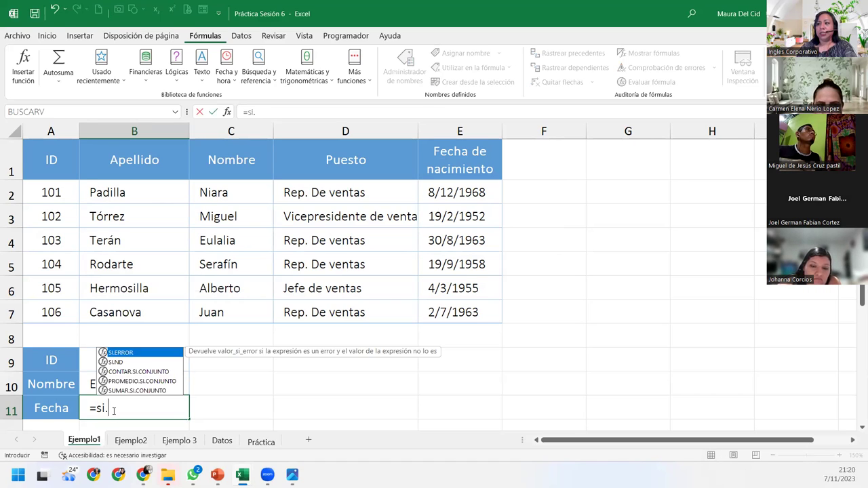
type("e")
key("Tab")
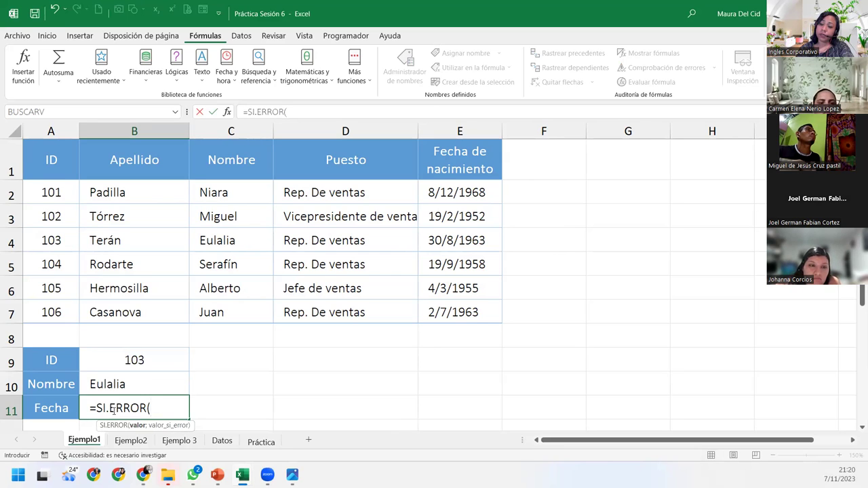
type("buscav")
key("Tab")
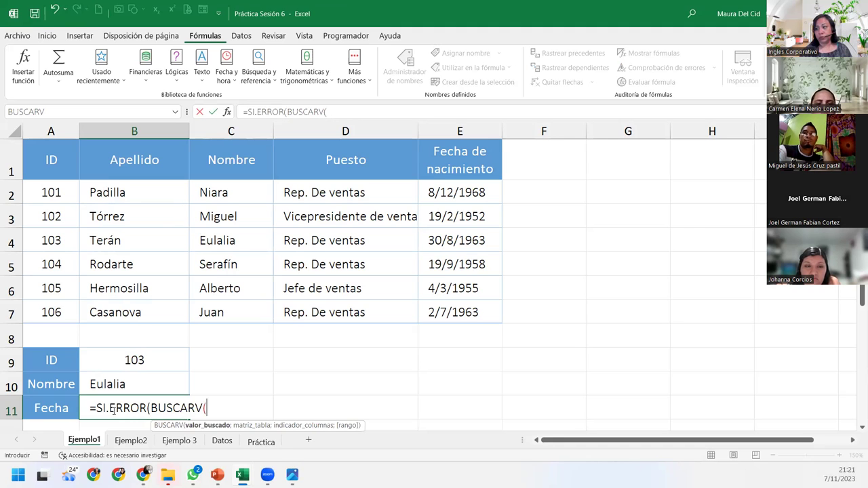
left_click(144, 351)
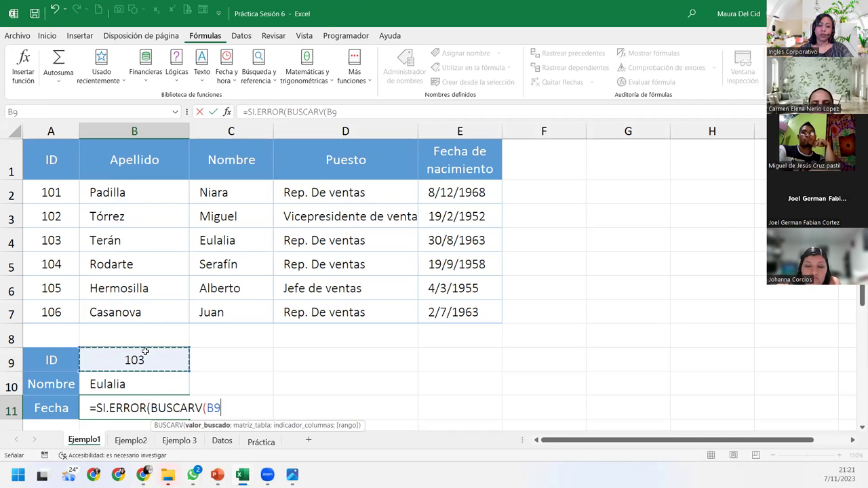
type(";")
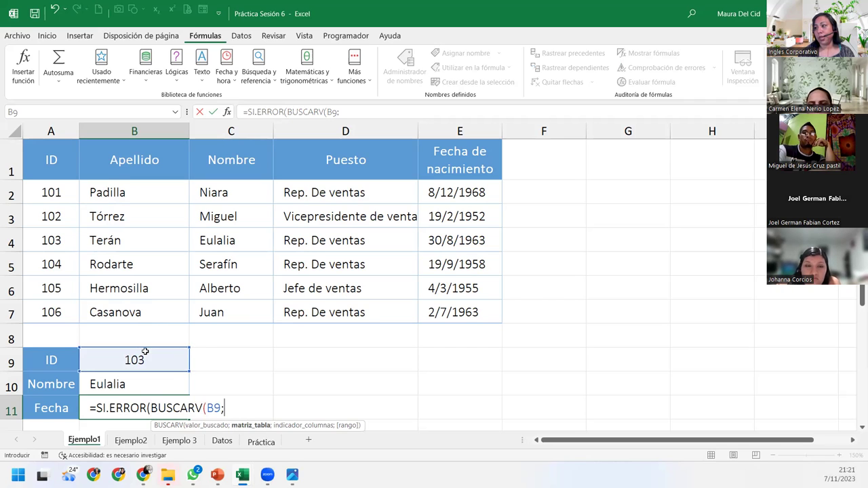
left_click(66, 157)
left_click_drag(236, 174, 452, 310)
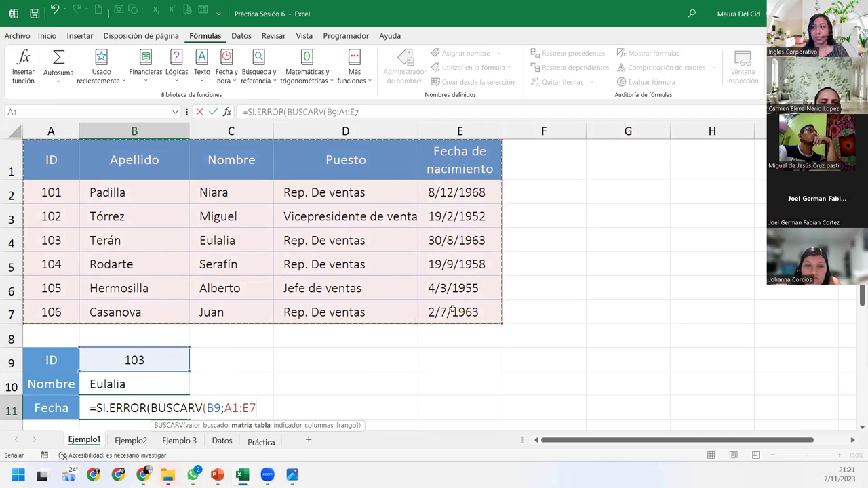
Finish with column 5, exact match 0 and "ID no encontrado", then enter it.
type(";")
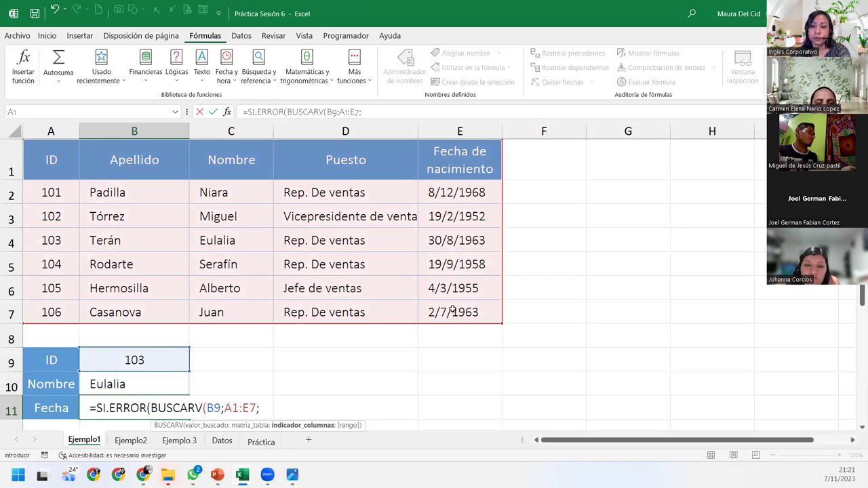
type("5;")
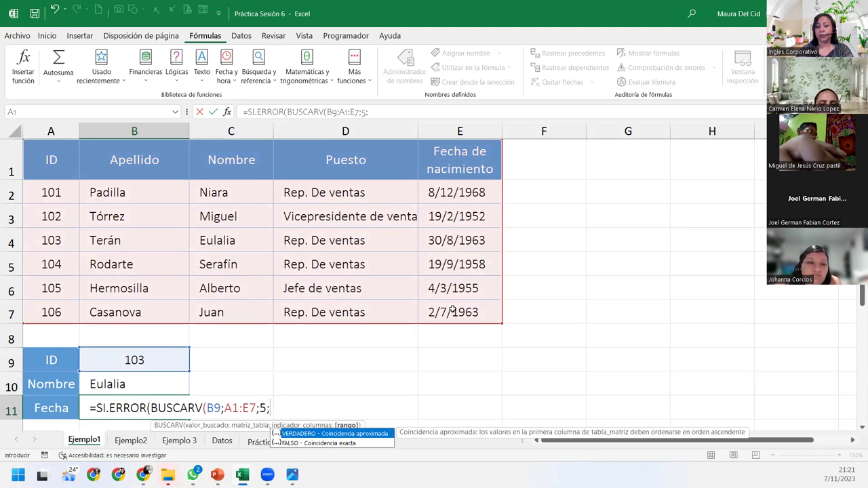
type("0")
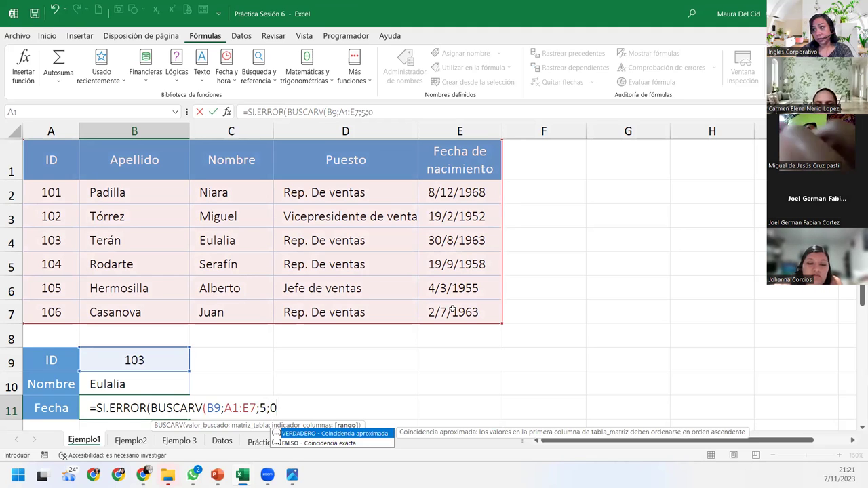
type(")")
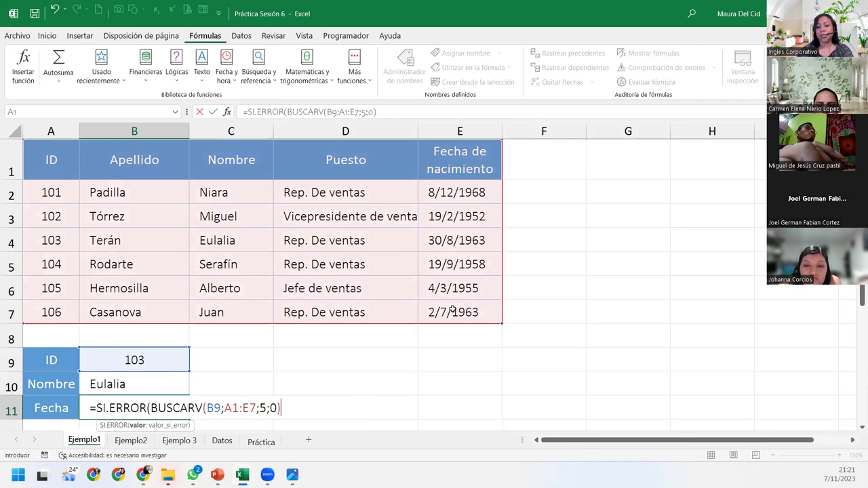
type(";")
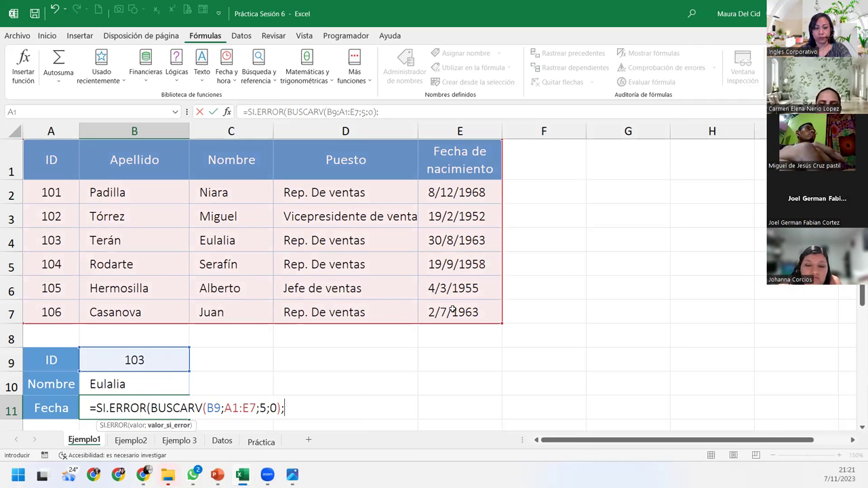
type("\"I")
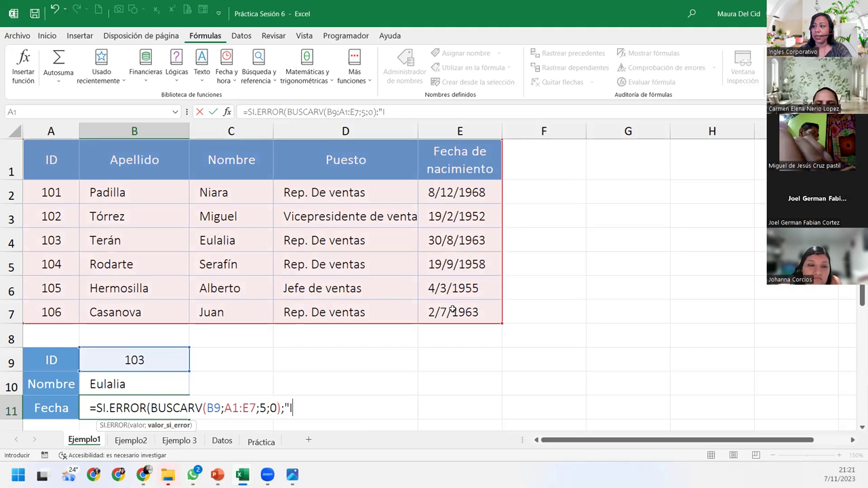
type("D no encontrado")
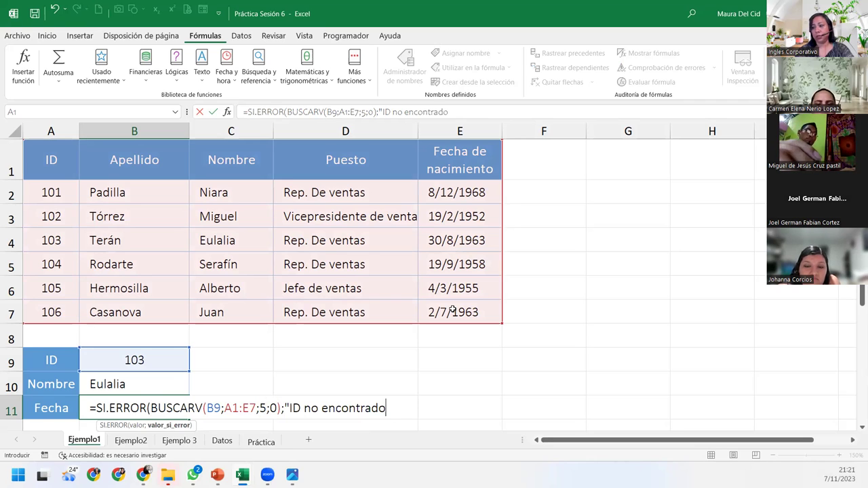
type("\")")
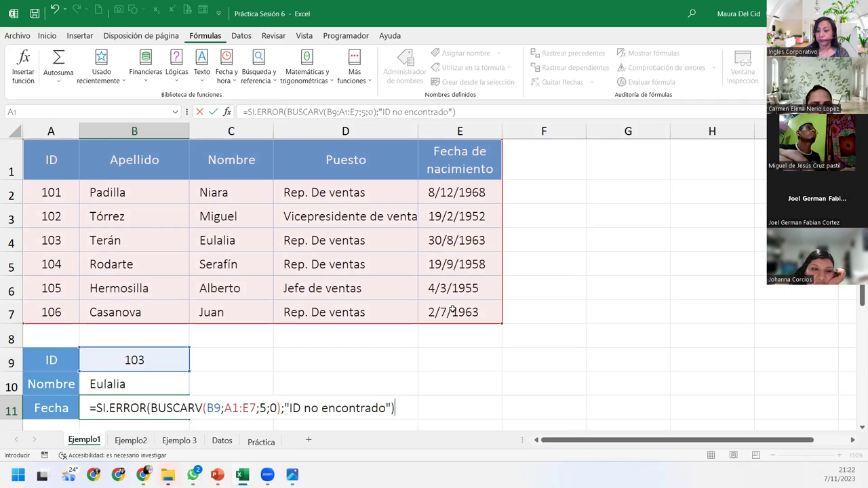
key("Return")
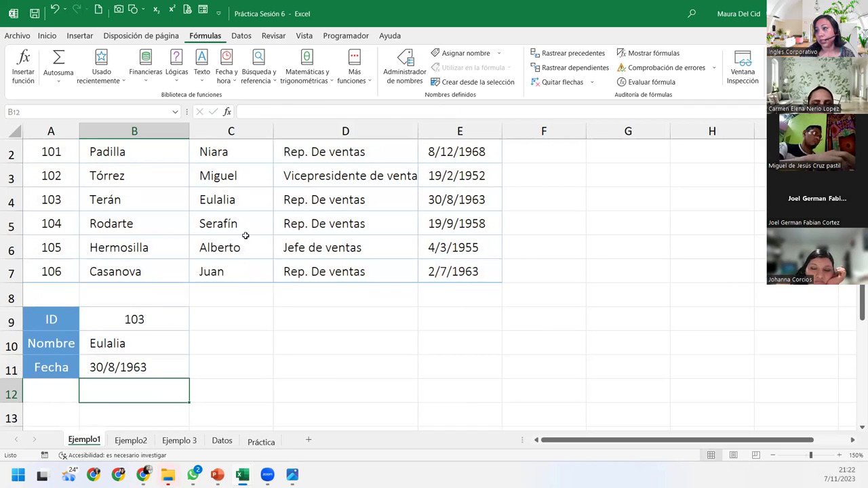
Review the B11 formula, then enter ID 200 in B9 to test both lookups.
scroll(52, 217, "up", 1)
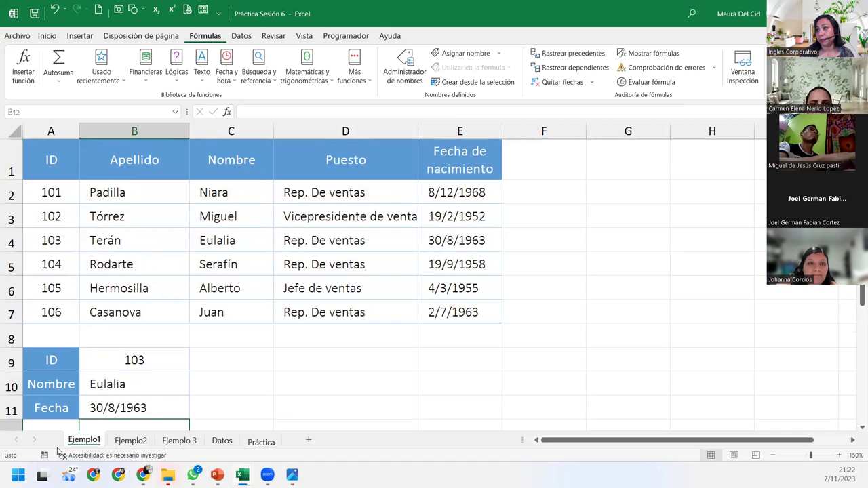
left_click(163, 409)
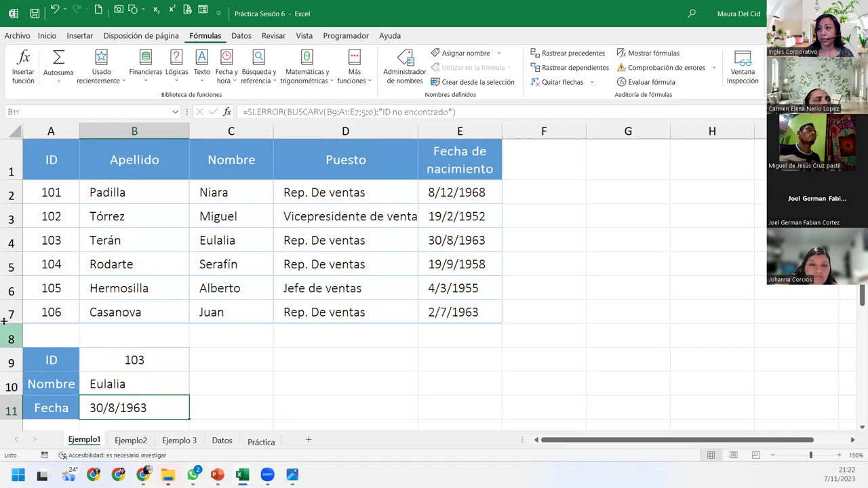
left_click(11, 240)
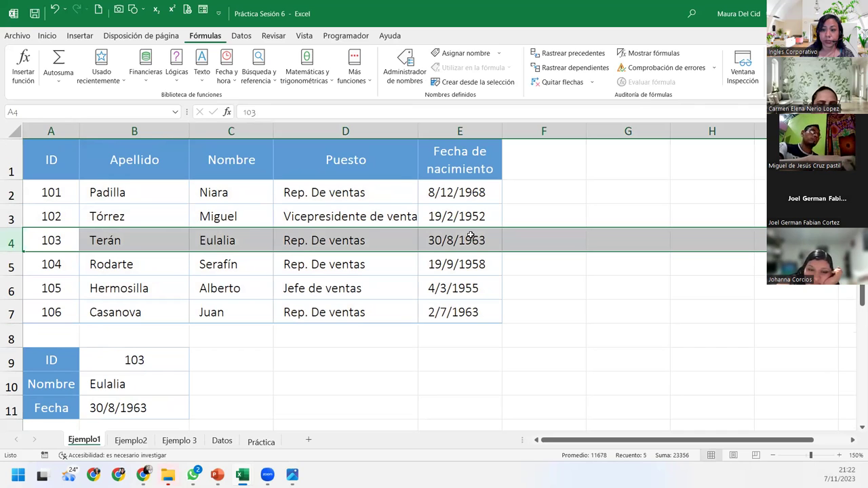
left_click(134, 362)
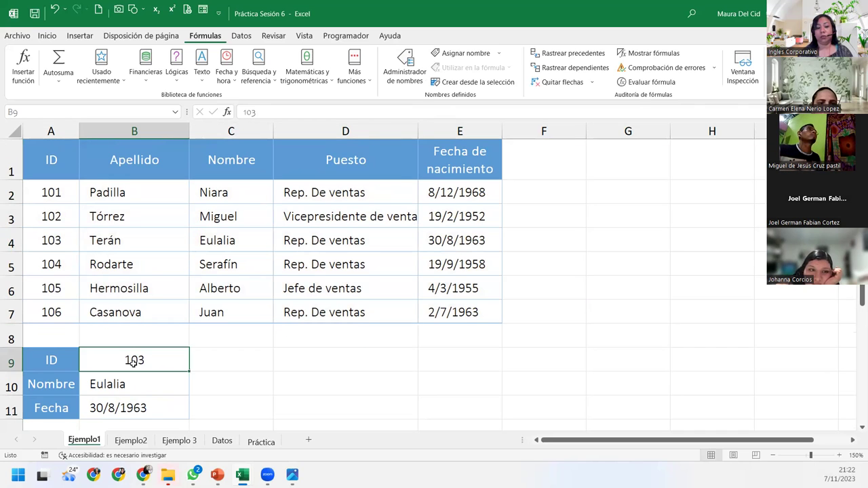
type("200")
key("Return")
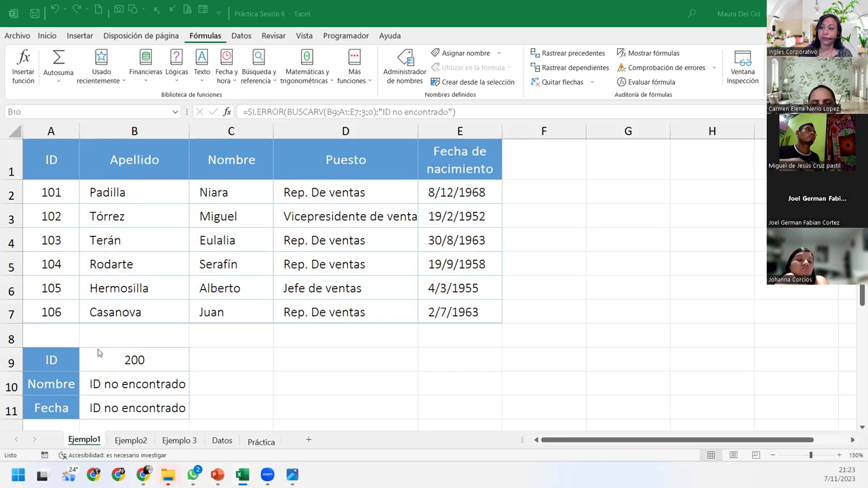
left_click(139, 442)
Go to the Ejemplo2 sheet, look over its contact table, and select Teléfono cell B2.
left_click(133, 441)
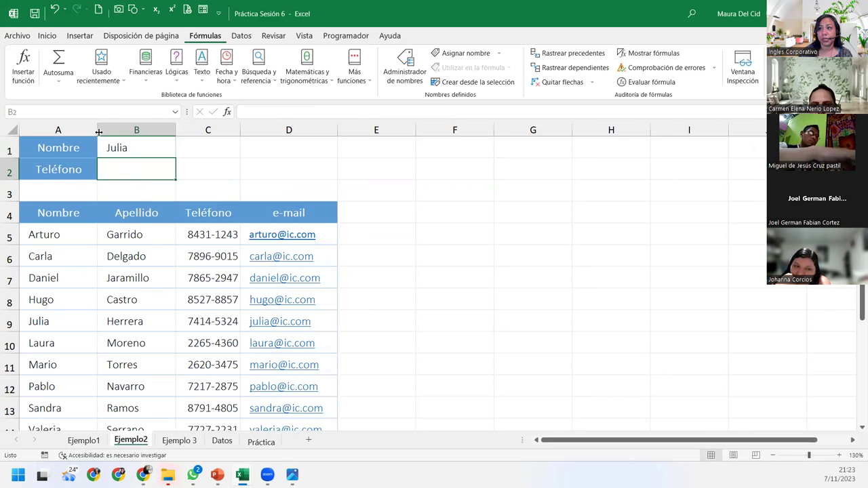
left_click(75, 442)
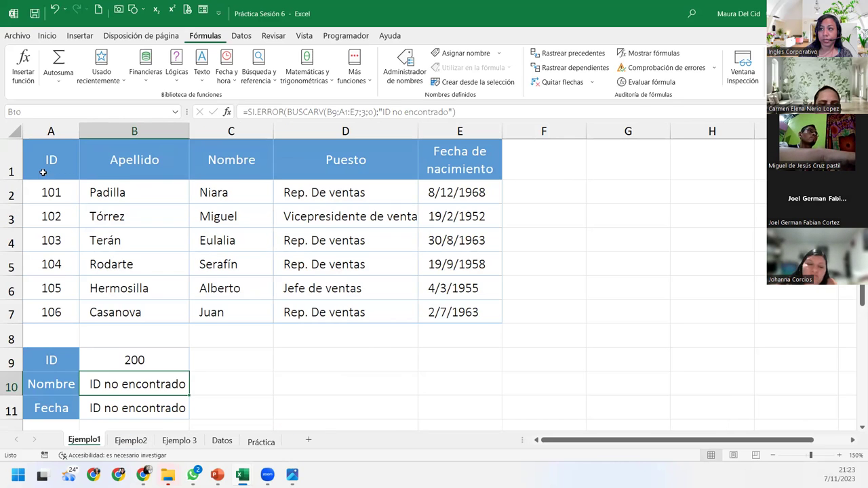
left_click(133, 441)
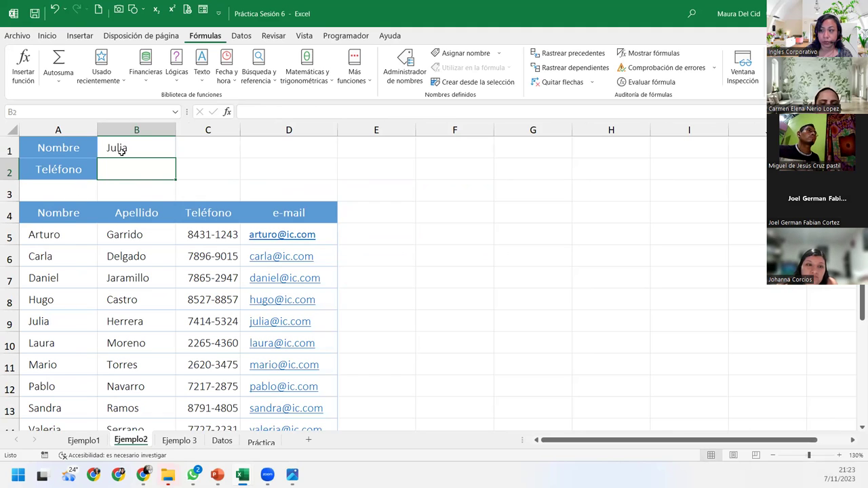
scroll(103, 269, "down", 2)
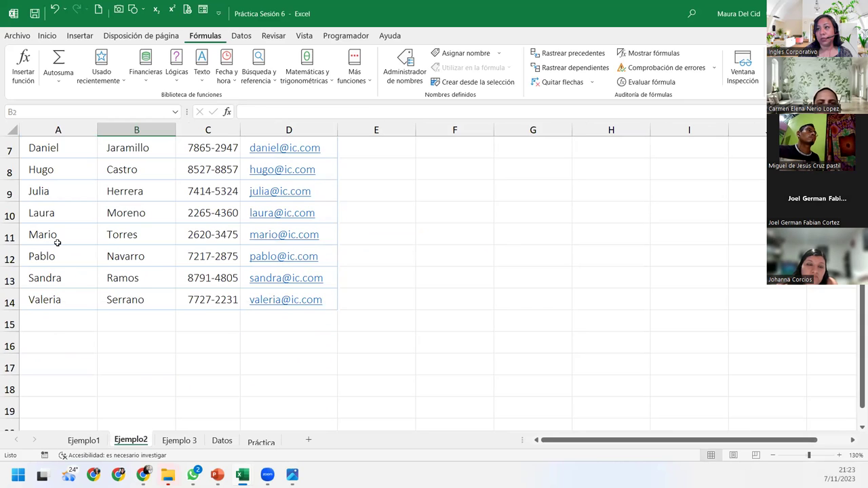
scroll(58, 243, "up", 1)
left_click_drag(45, 169, 51, 354)
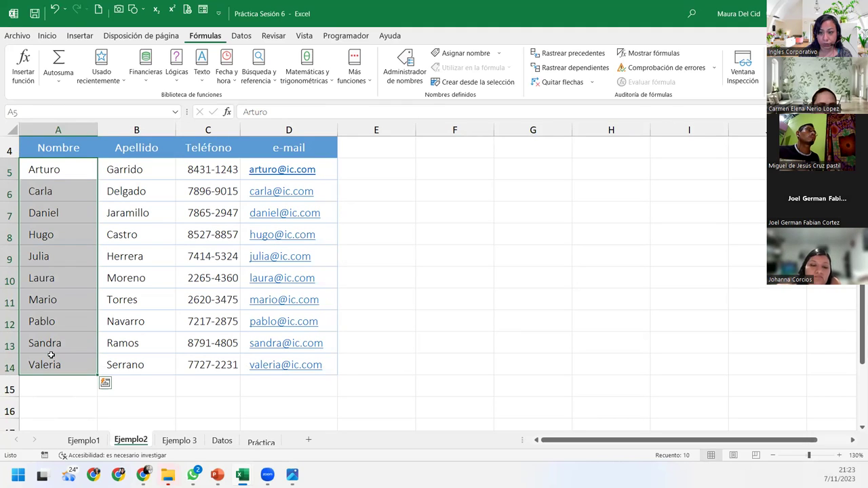
scroll(51, 355, "up", 1)
left_click(120, 182)
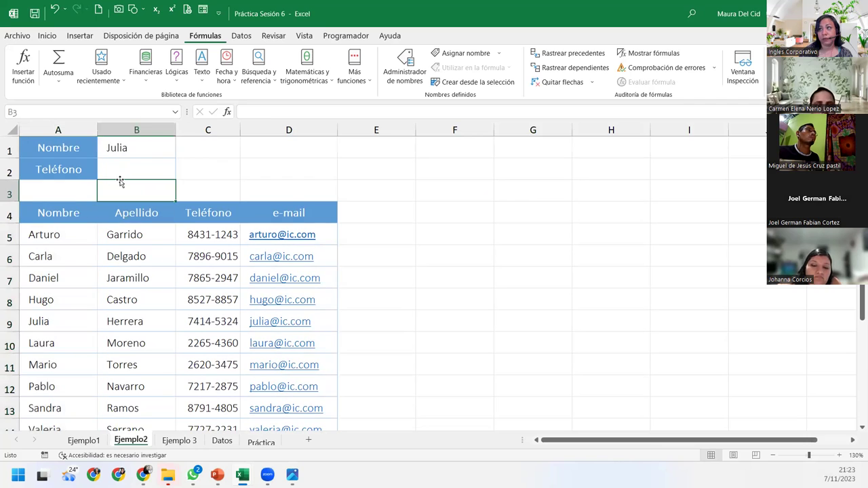
left_click(122, 172)
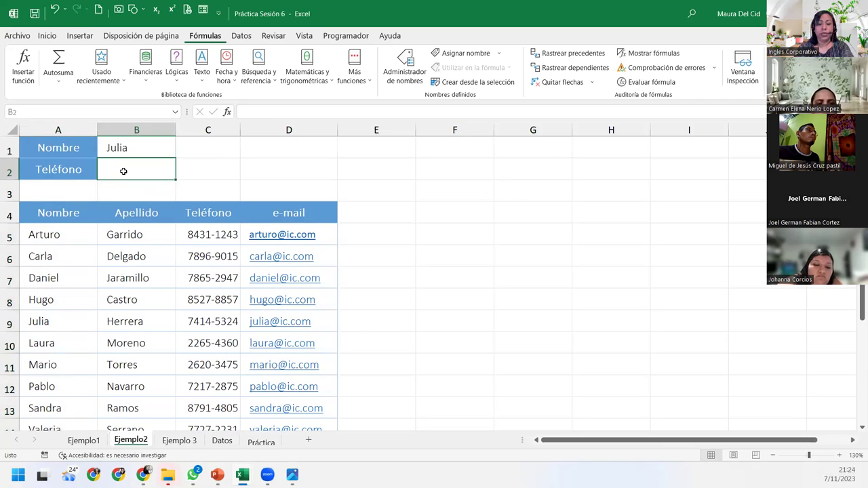
Start B2's BUSCARV with B1 as lookup value and the table range A4:D14.
type("=")
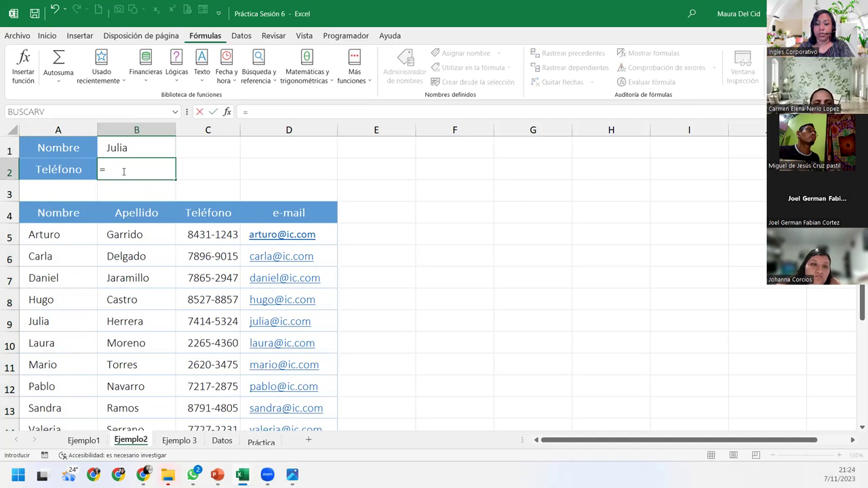
type("busc")
key("Down")
key("Down")
key("Tab")
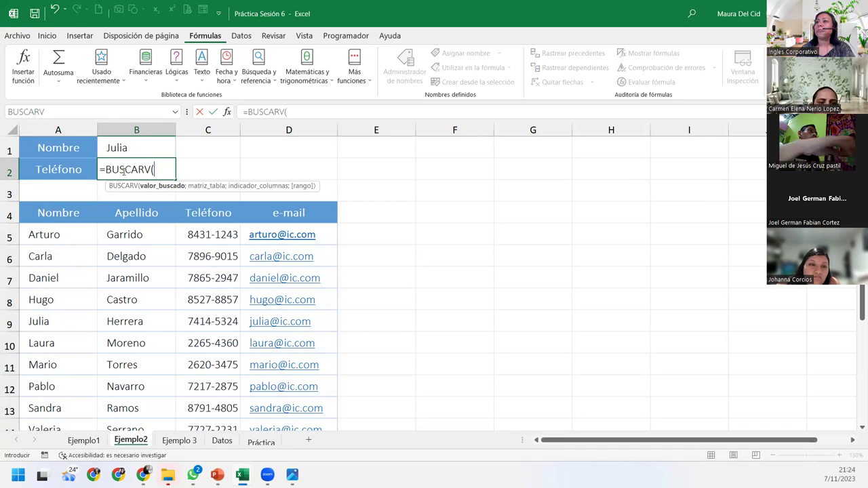
key("Up")
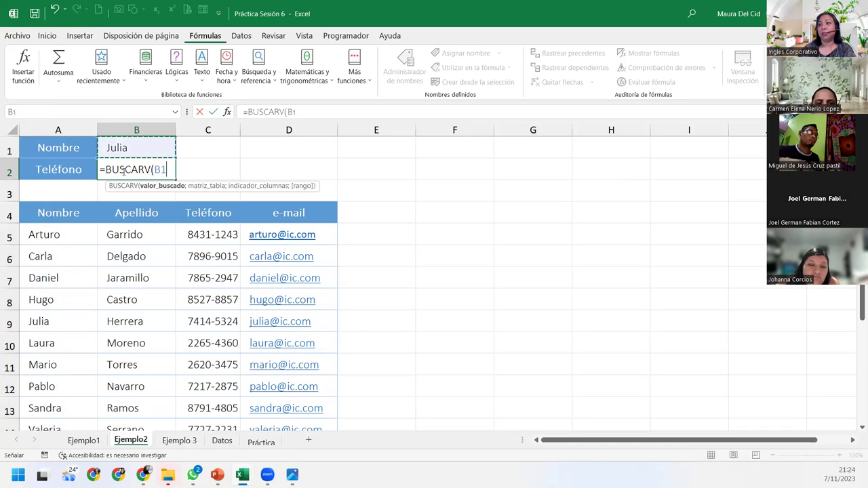
type(";")
left_click(76, 217)
key("ctrl+shift+Down")
key("ctrl+shift+Right")
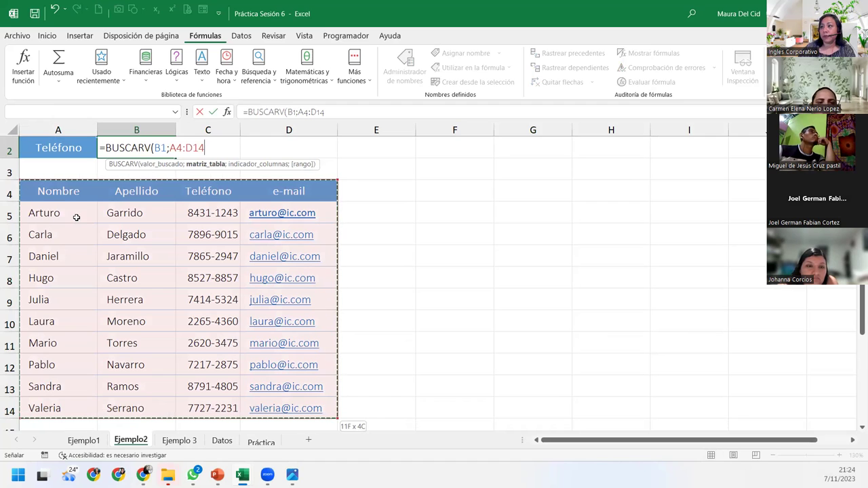
Complete the formula with column 3 and exact match 0, showing 7414-5324.
type(";")
scroll(76, 217, "up", 1)
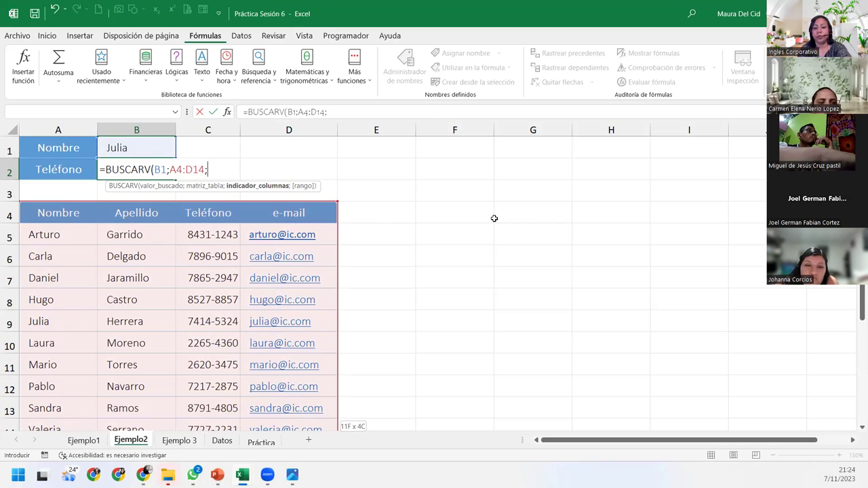
type("3")
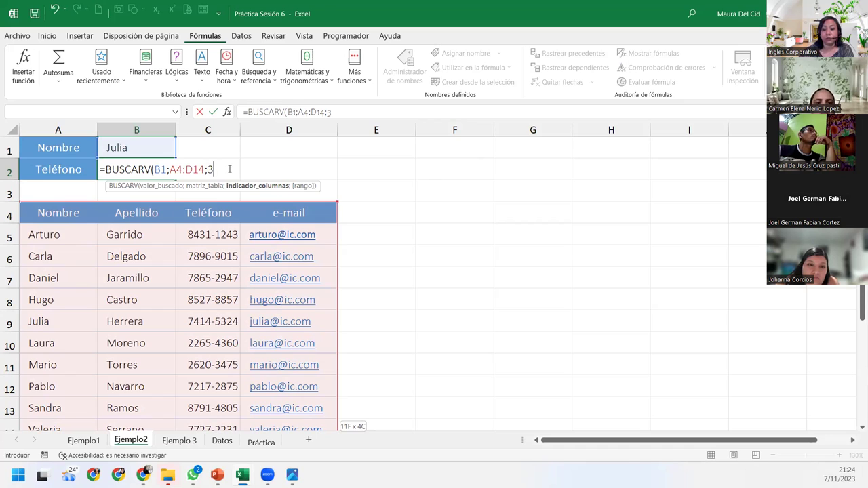
type(";")
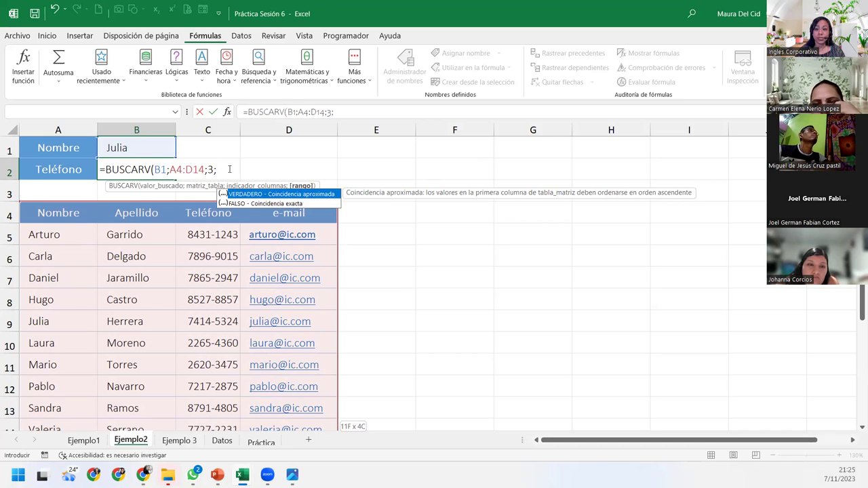
type("0")
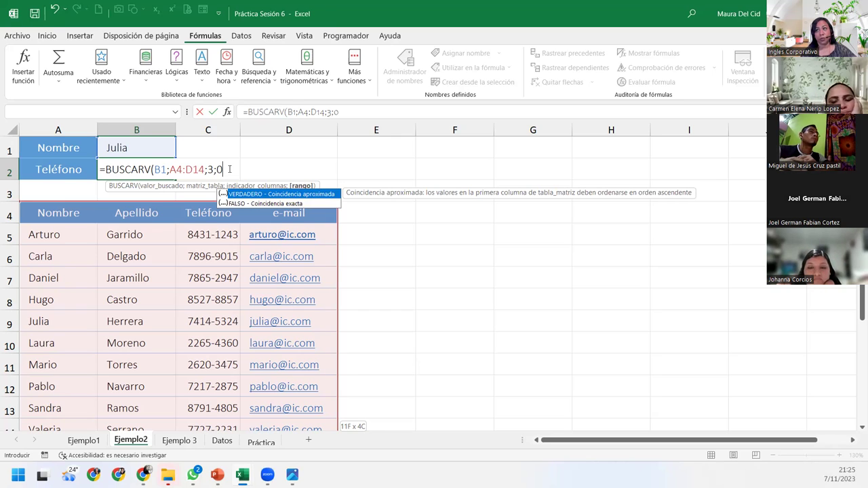
type(")")
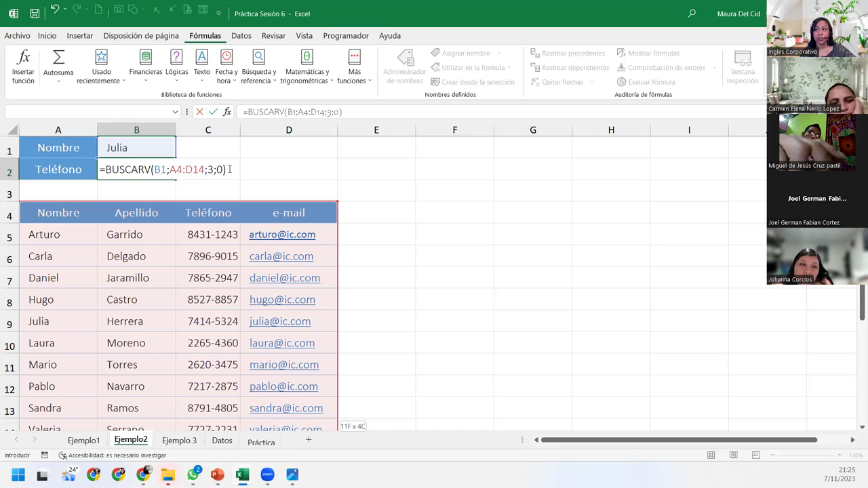
key("Return")
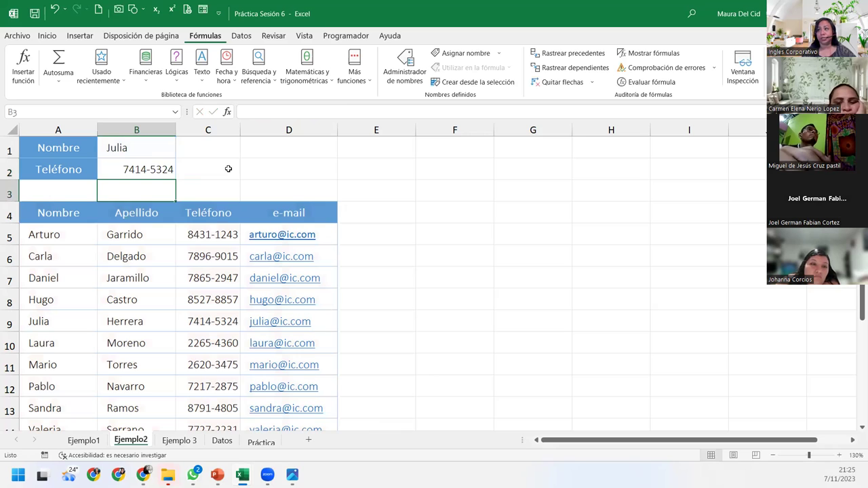
Enter the name Julio in B1 and discard a stray entry in B2.
left_click(160, 153)
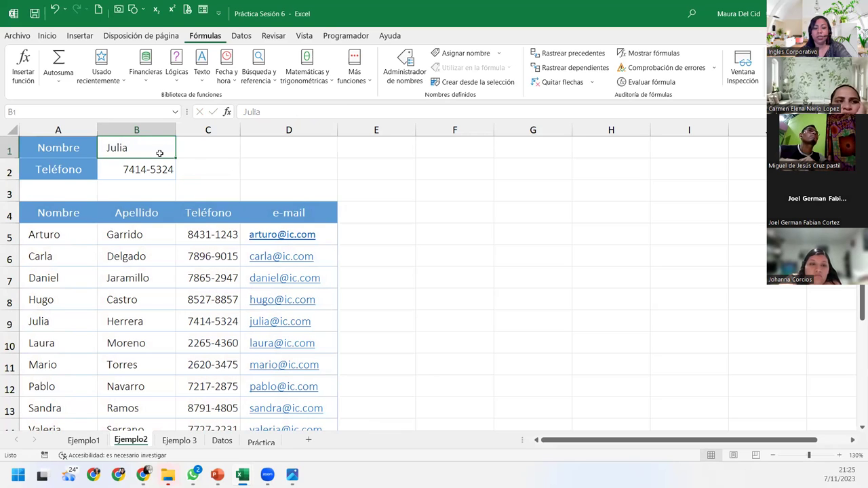
type("Julio")
key("Return")
type("}")
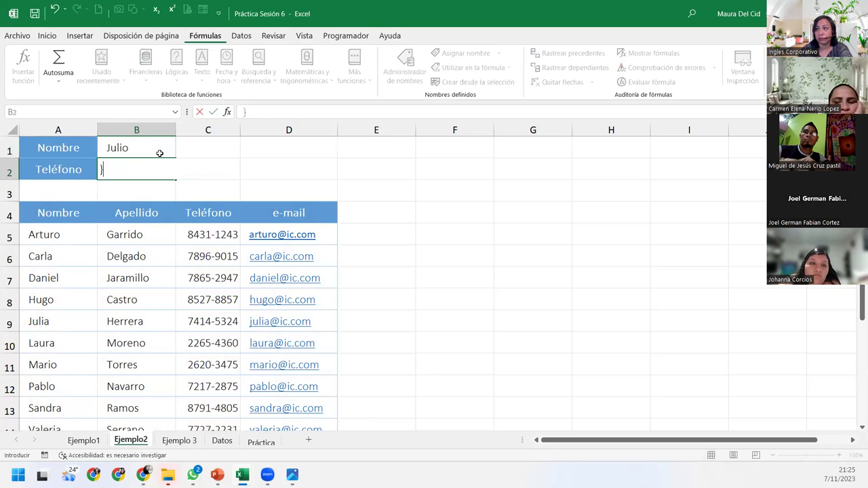
key("Escape")
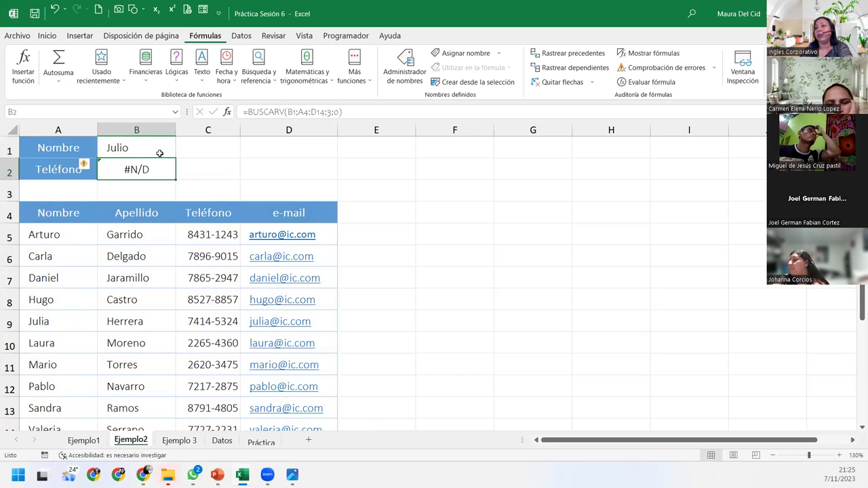
Change the match type in B2's BUSCARV formula to 1 (approximate match).
double_click(160, 162)
left_click(216, 169)
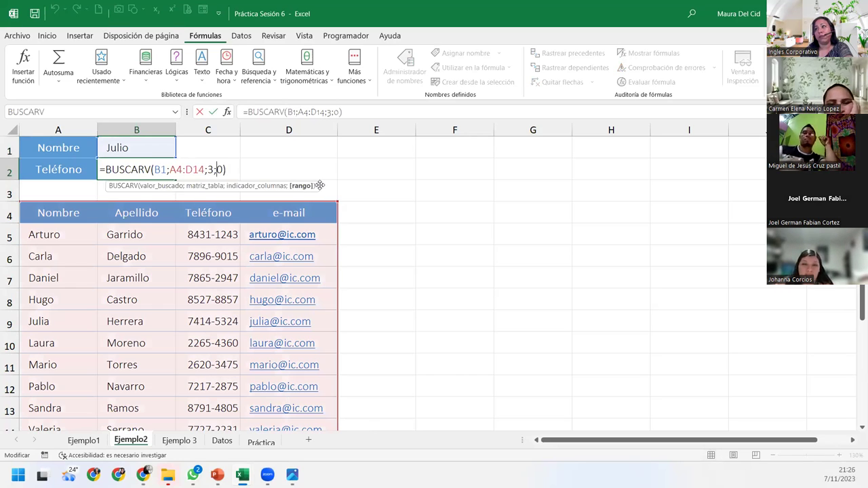
key("Delete")
type("1")
key("Return")
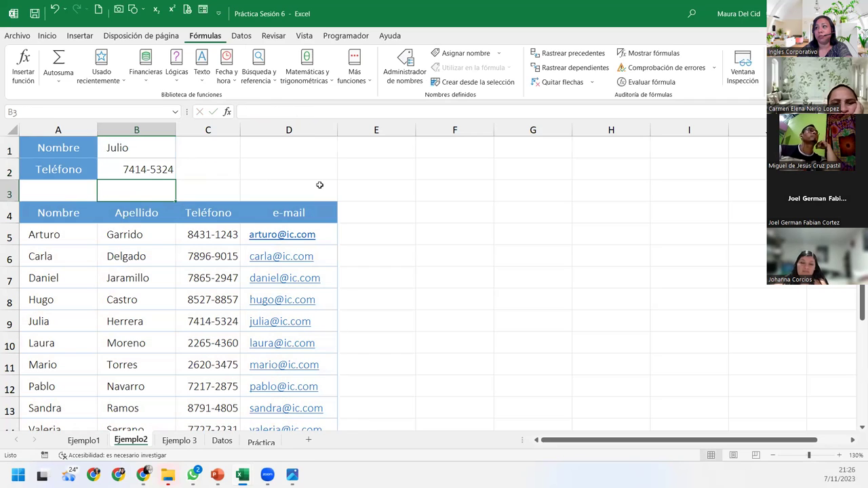
Check Julia's row in the table, then set B2's BUSCARV match type back to 0.
left_click(100, 147)
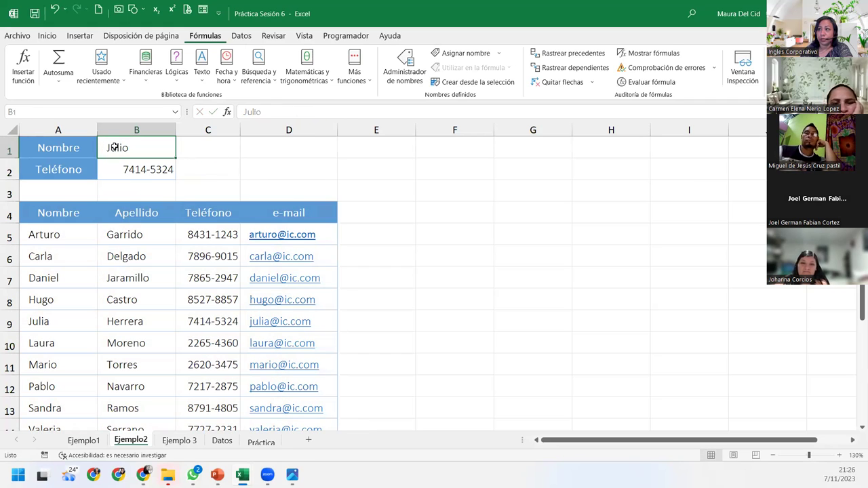
left_click(14, 319)
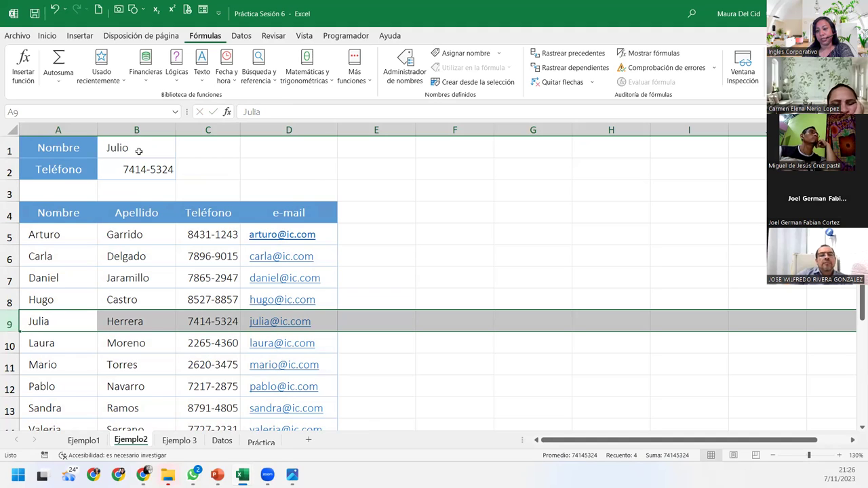
left_click(138, 150)
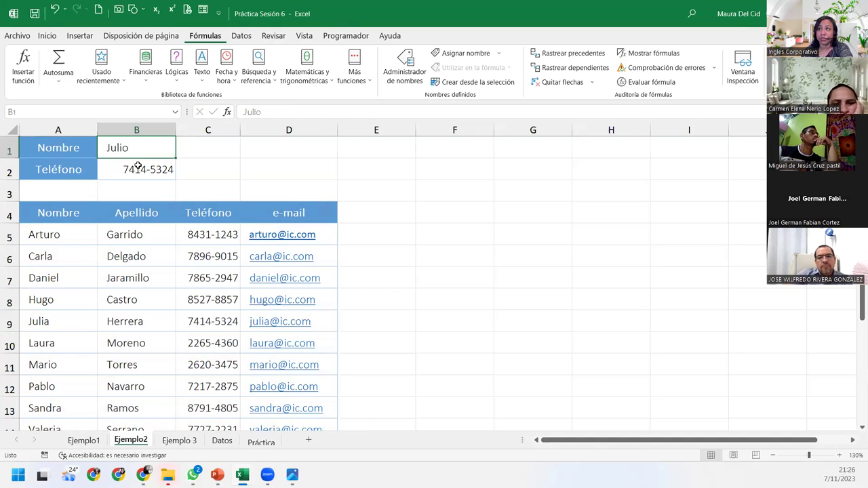
left_click(157, 165)
double_click(156, 164)
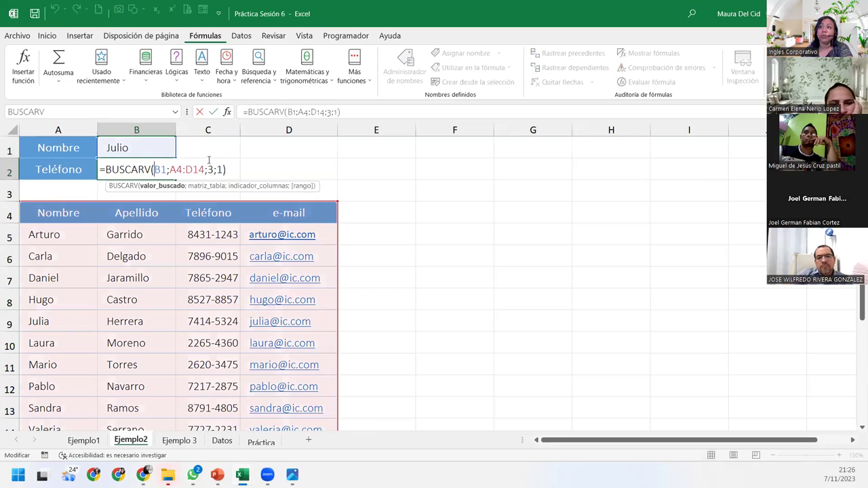
left_click(219, 170)
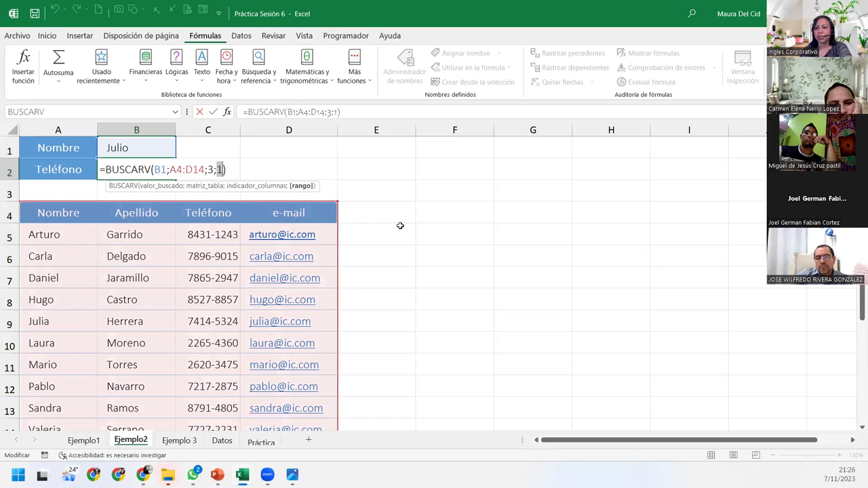
key("BackSpace")
type("0")
key("Return")
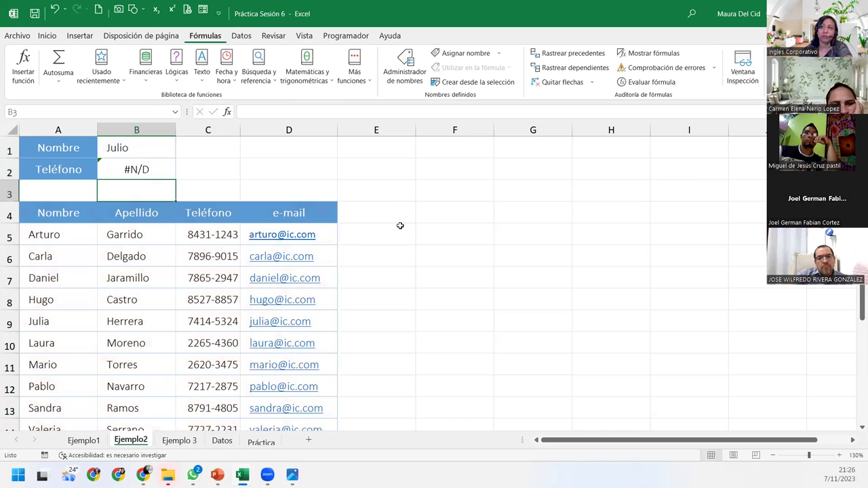
left_click(148, 141)
double_click(148, 141)
key("BackSpace")
type("a")
key("Return")
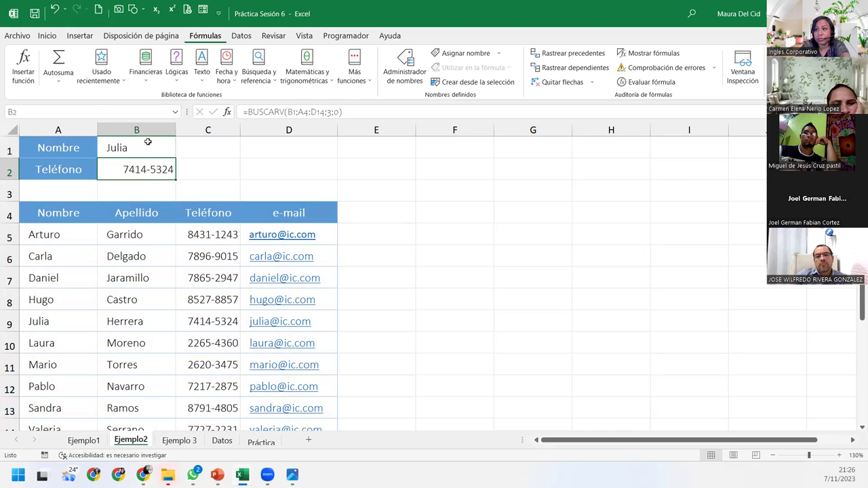
Add list data validation to B1 with source =$A$5:$A$14.
left_click(146, 144)
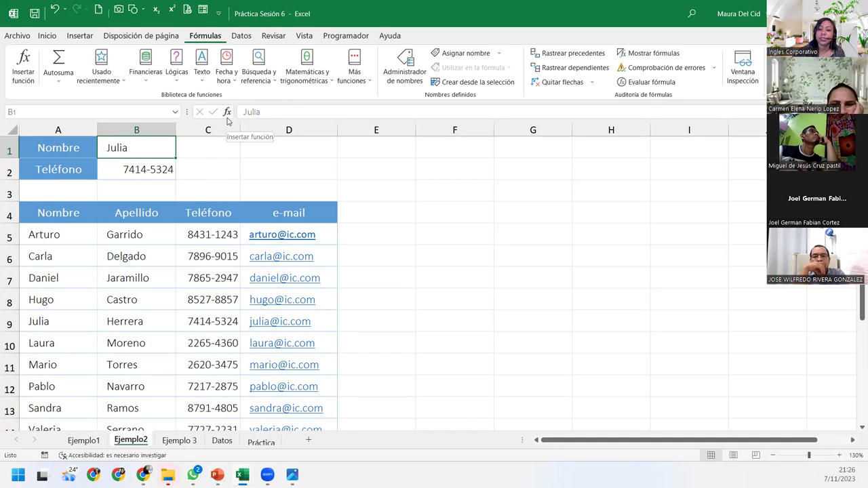
left_click(246, 35)
left_click(498, 83)
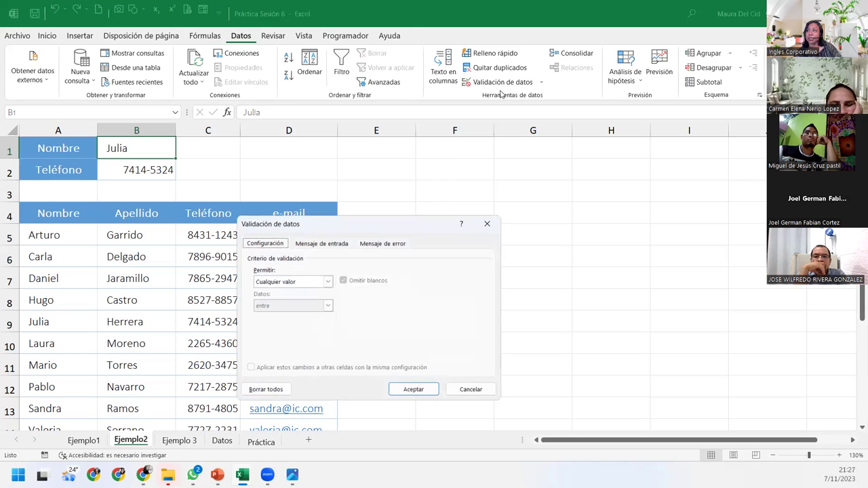
left_click(299, 284)
left_click(260, 315)
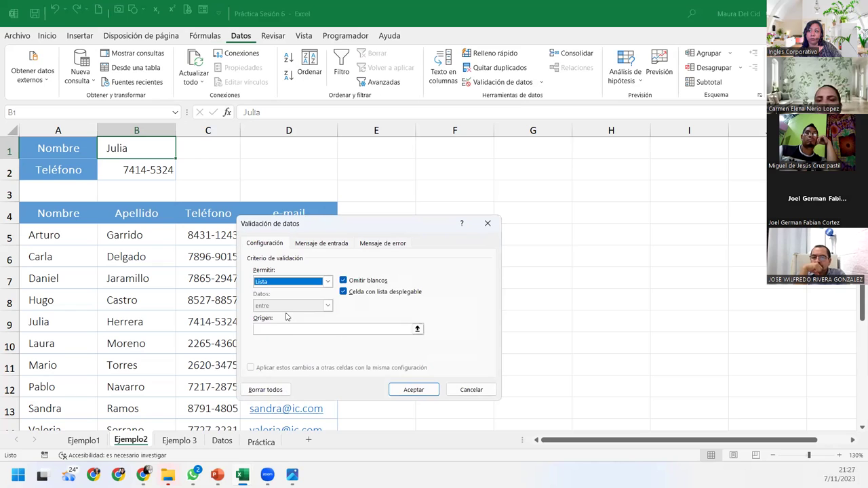
left_click_drag(55, 230, 66, 386)
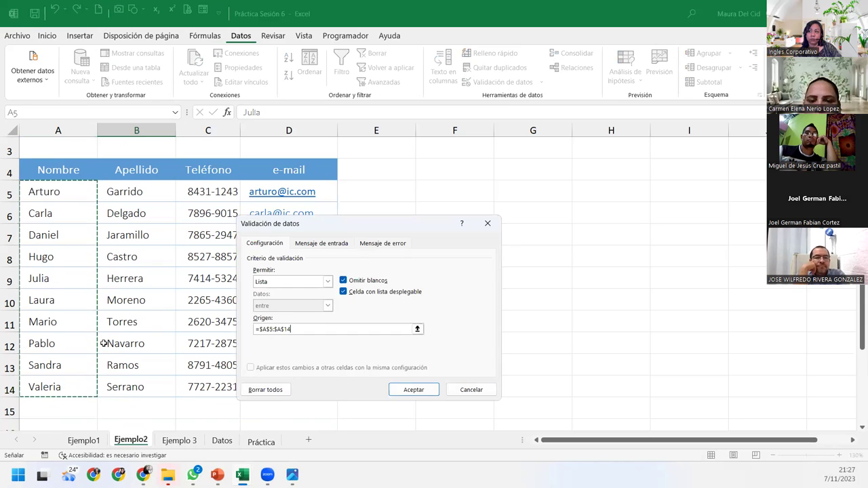
left_click(405, 391)
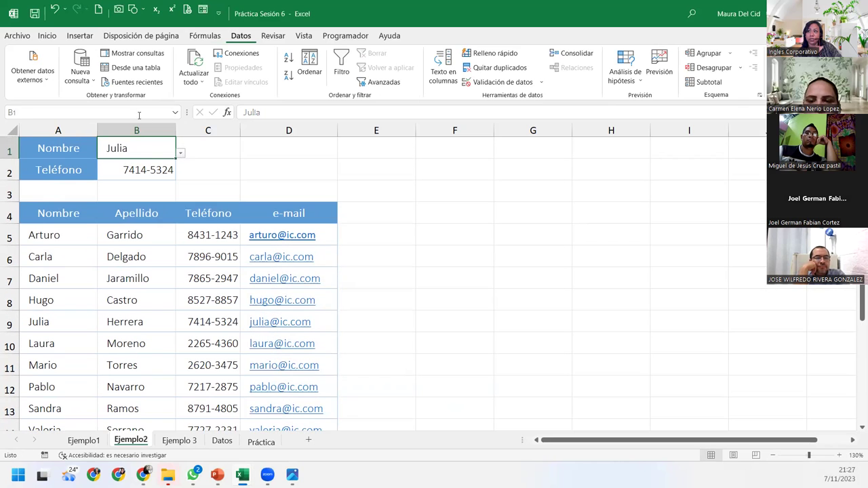
Pick Sandra, then Laura from B1's dropdown, and review the list source A5:A14.
left_click(179, 155)
left_click(125, 224)
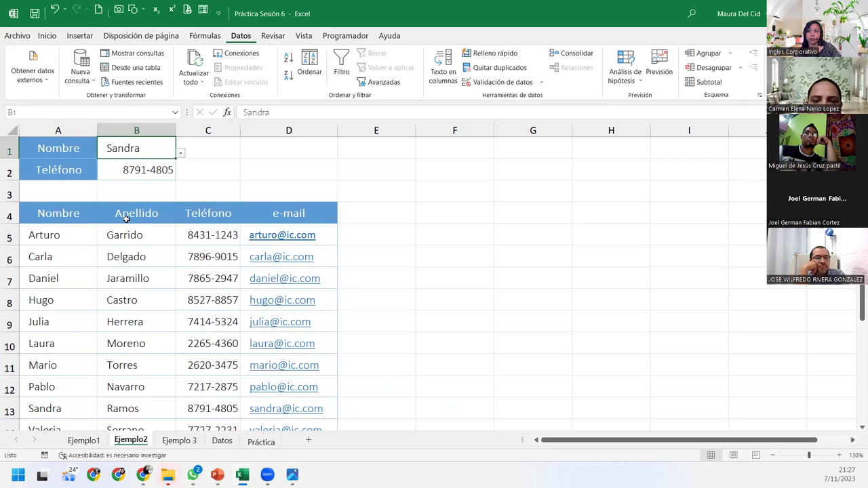
left_click(180, 155)
left_click(100, 198)
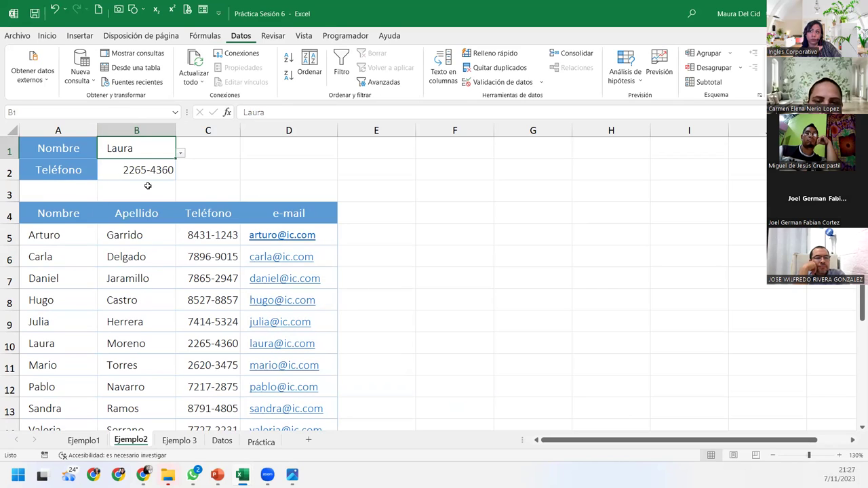
left_click(498, 81)
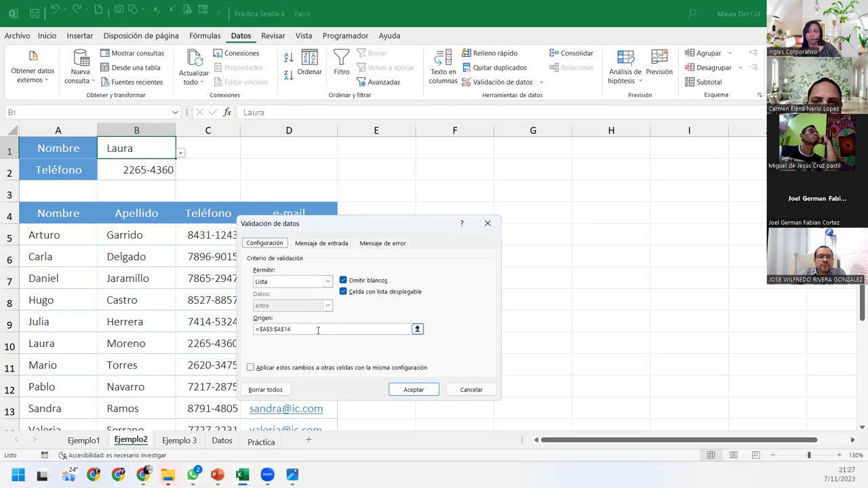
left_click(318, 330)
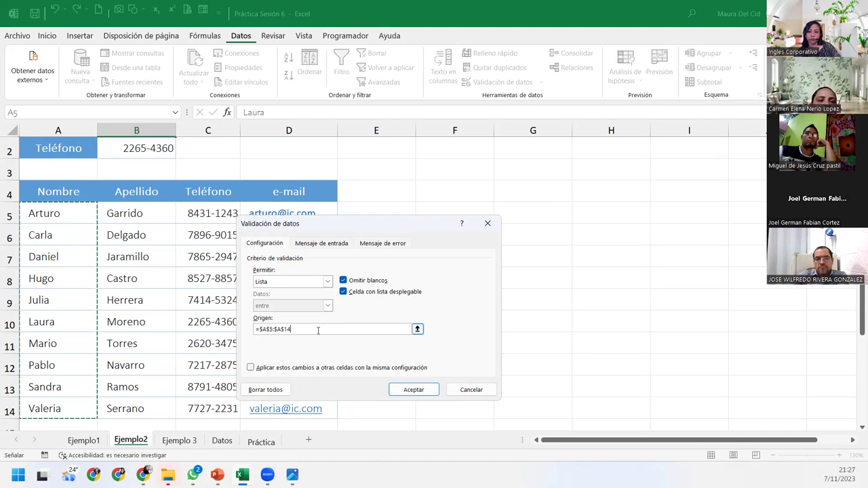
Close the validation dialog and choose Mario, then Valeria from B1's name dropdown.
left_click(487, 223)
left_click(180, 153)
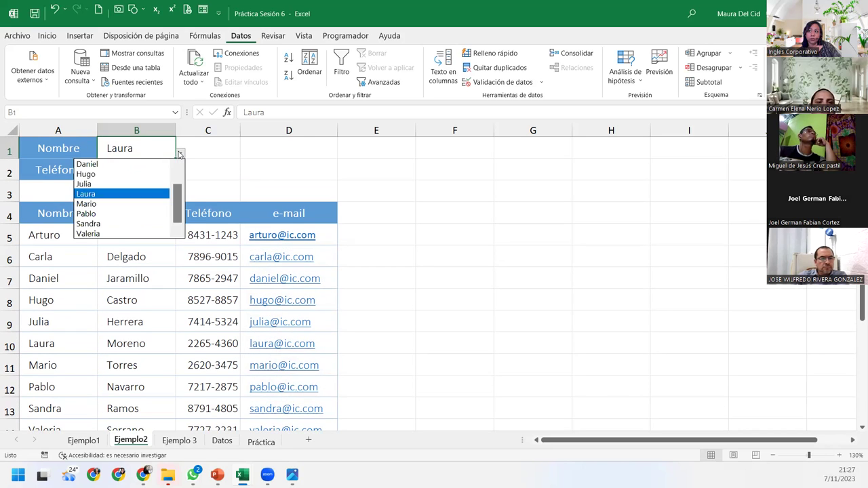
left_click(113, 201)
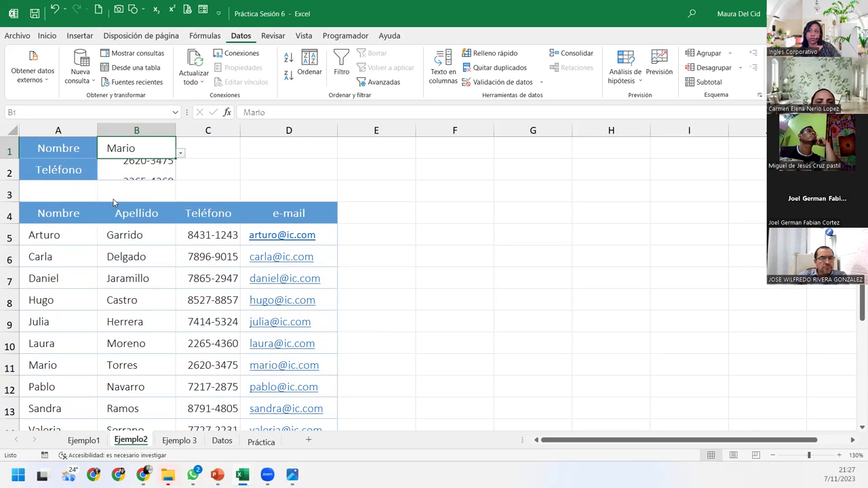
left_click(181, 155)
left_click(95, 234)
Go to the Ejemplo 3 sheet with the Accesorios SA sales table.
left_click(163, 363)
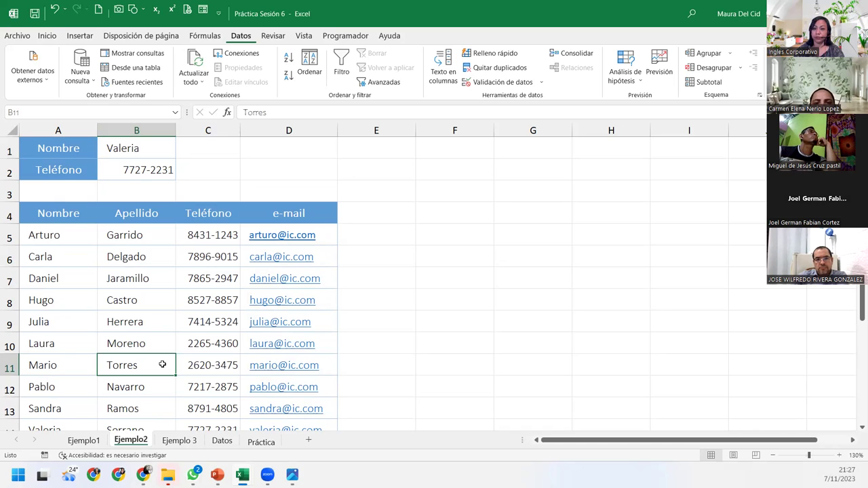
left_click(126, 145)
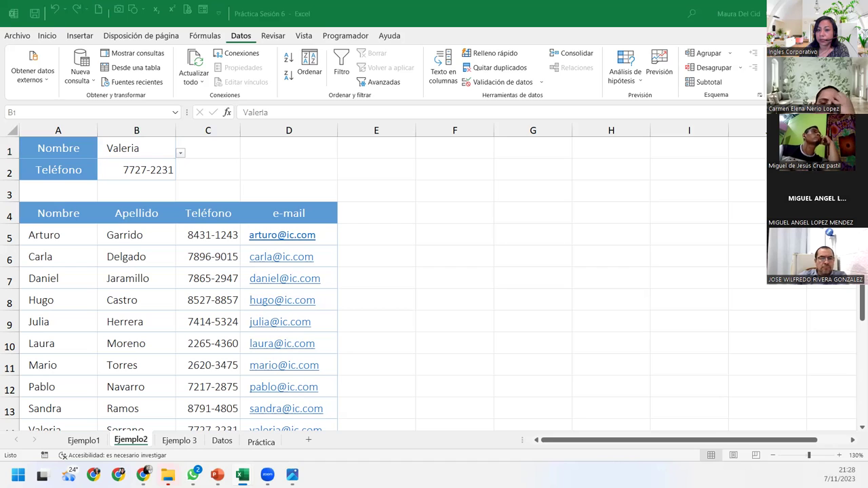
left_click(180, 441)
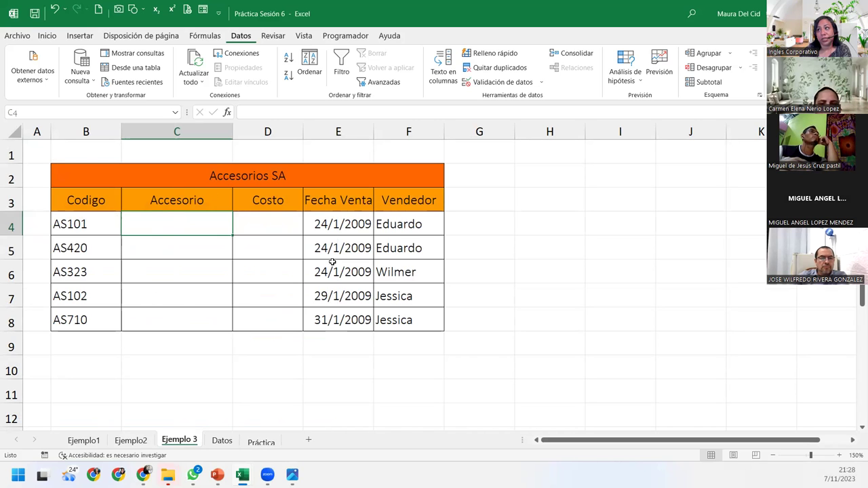
left_click(229, 442)
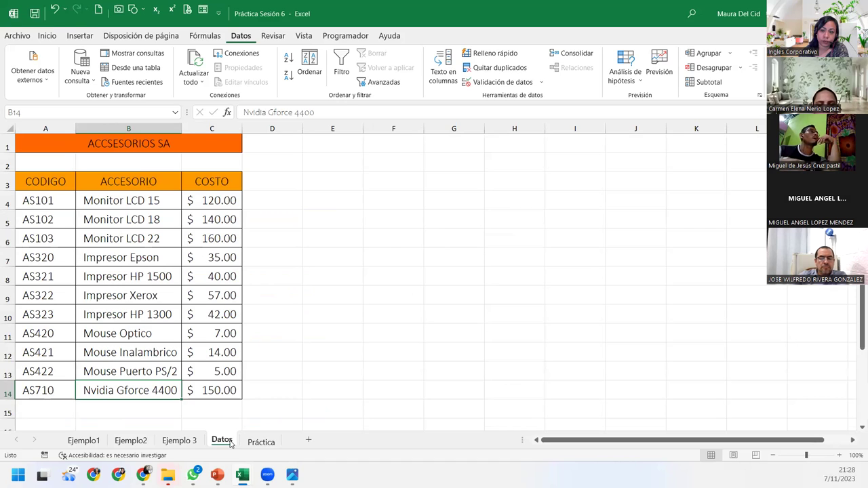
left_click(198, 439)
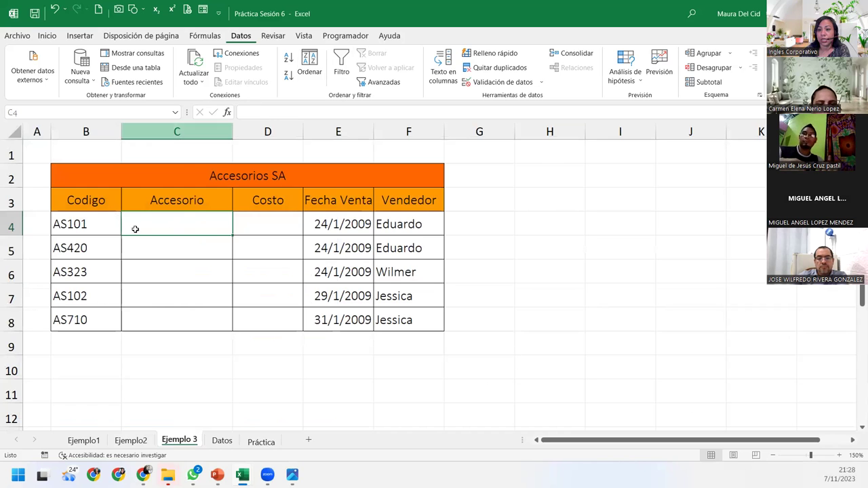
left_click(224, 438)
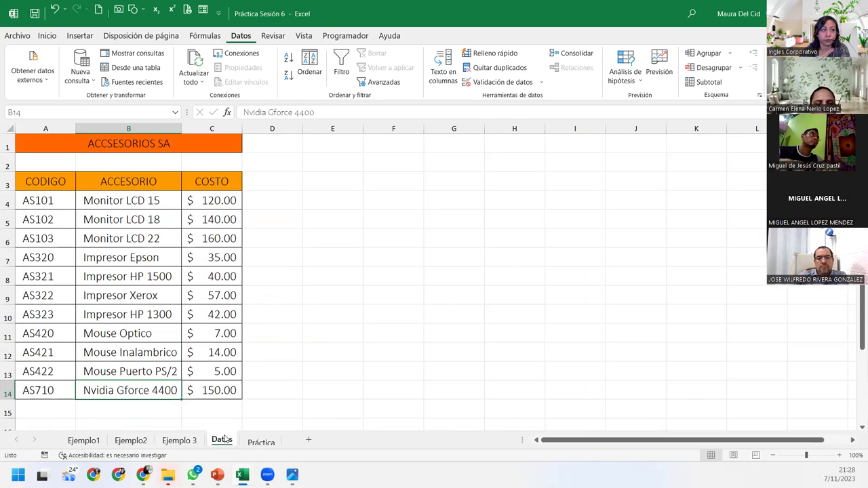
left_click(109, 215)
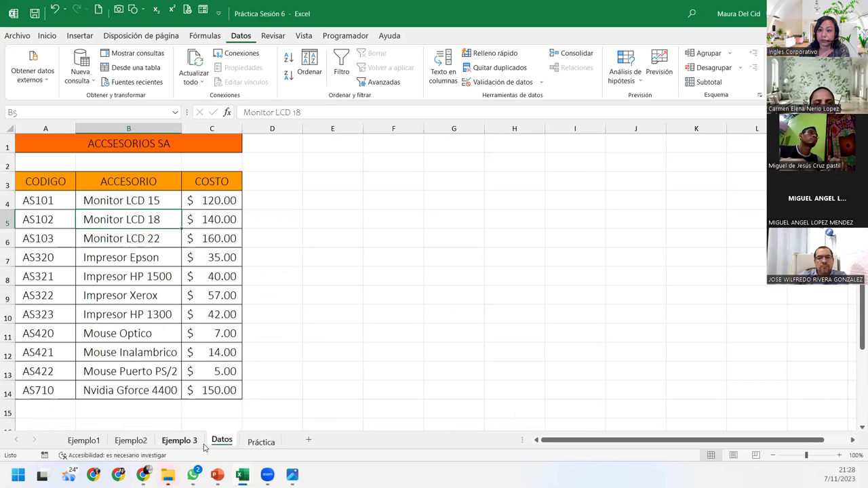
left_click(182, 441)
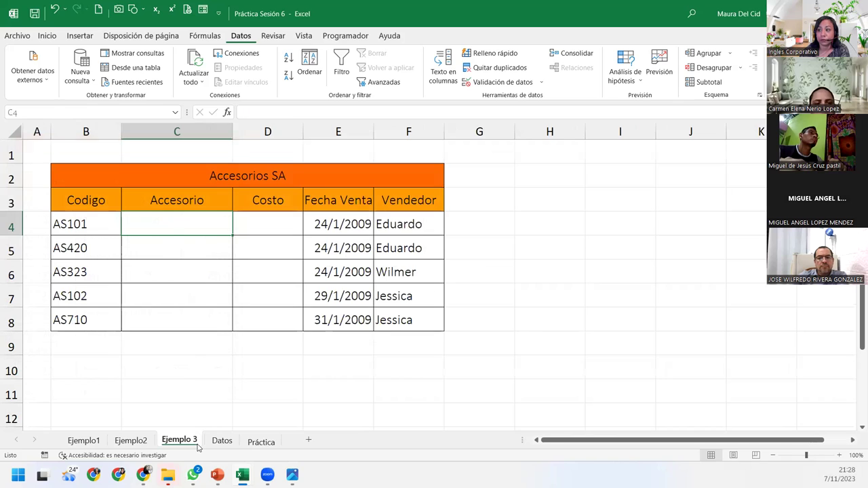
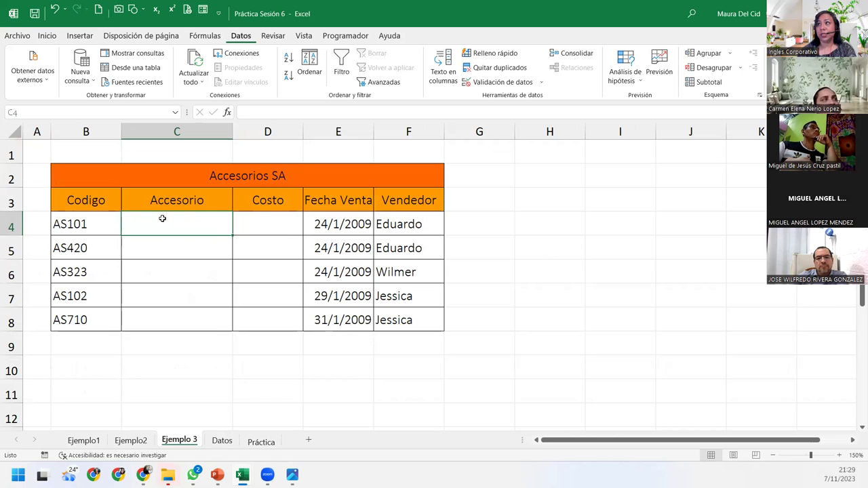
Insert BUSCARV into C4 from the lookup and reference functions, with B4 (AS101) as lookup value.
left_click(203, 35)
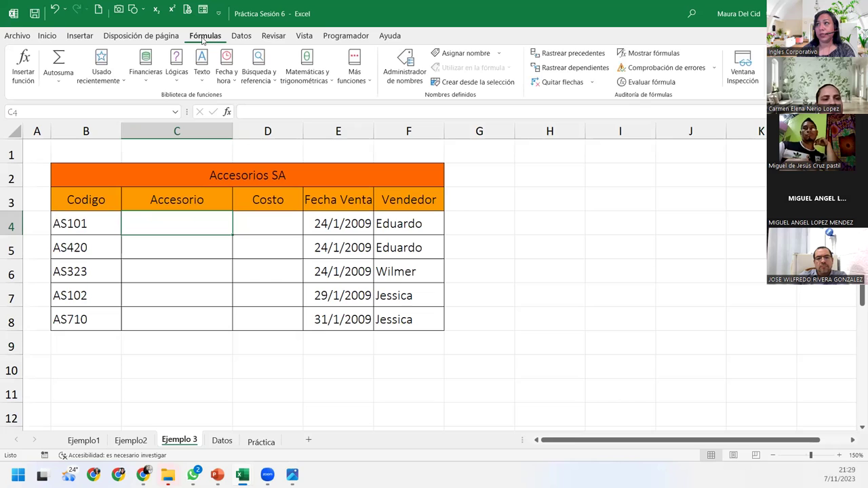
left_click(266, 63)
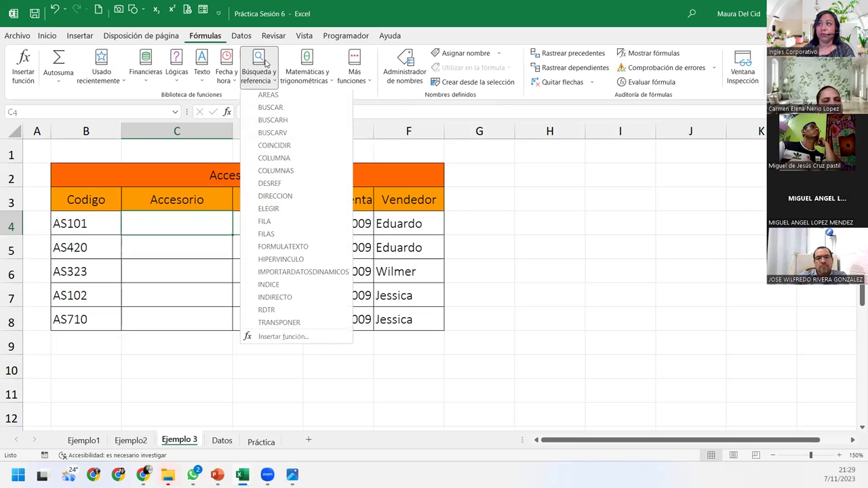
left_click(272, 134)
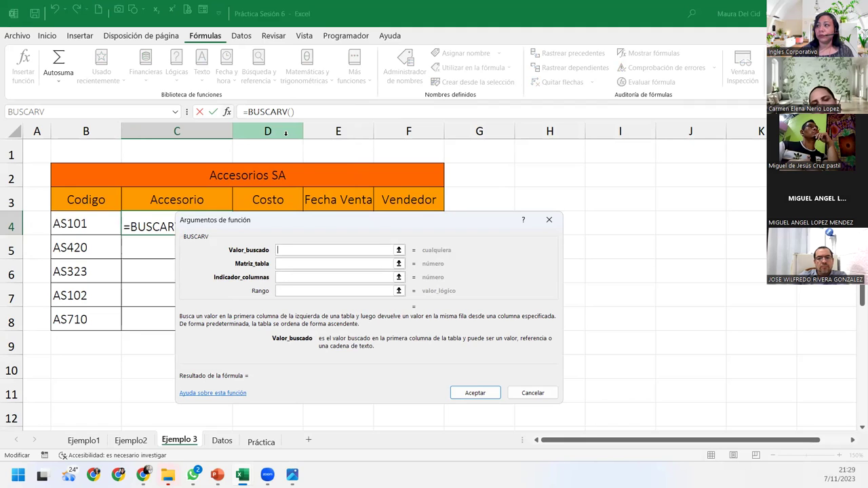
left_click(85, 224)
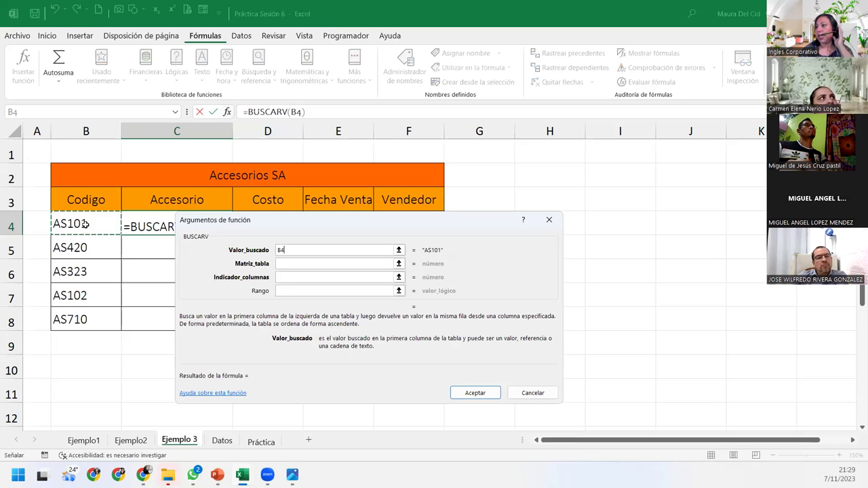
left_click(285, 263)
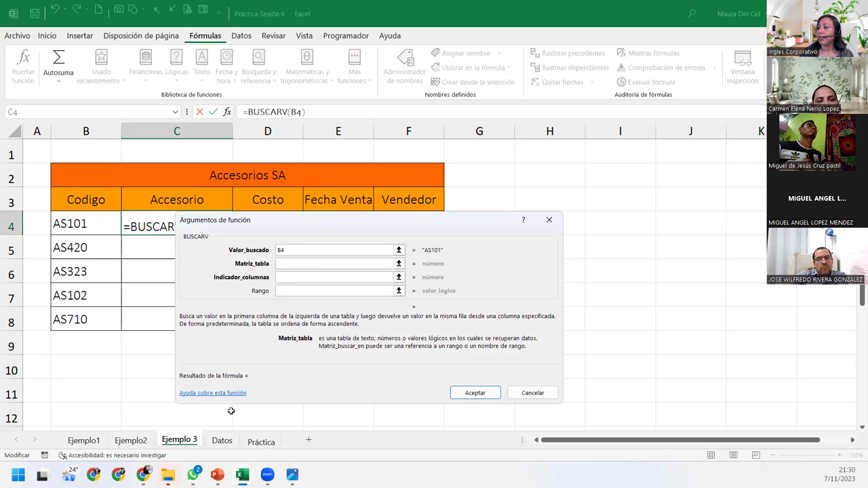
Set the C4 lookup's table argument to Datos!A3:C14 from the Datos sheet.
left_click(226, 445)
mouse_move(54, 181)
left_mouse_down()
mouse_move(154, 213)
mouse_move(223, 390)
left_mouse_up()
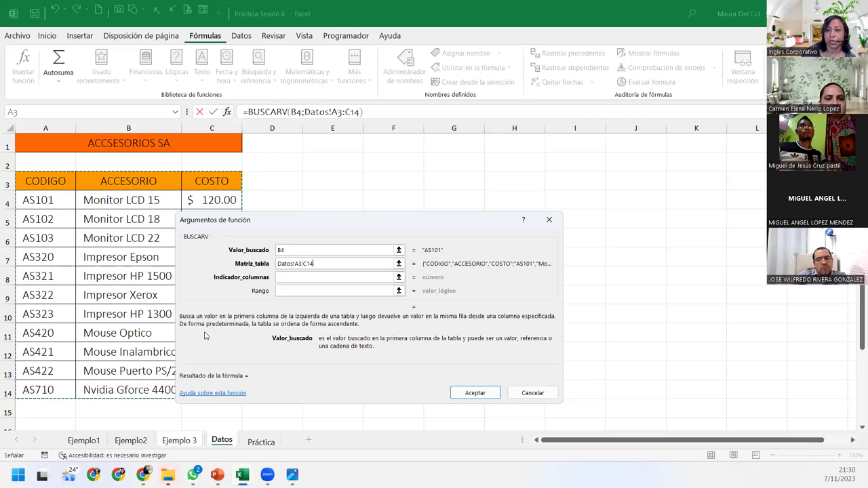
left_click(317, 278)
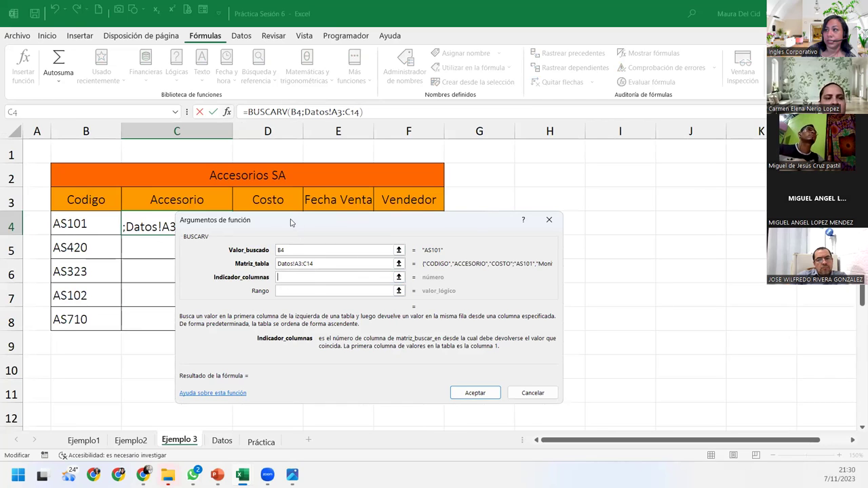
left_click_drag(291, 223, 182, 251)
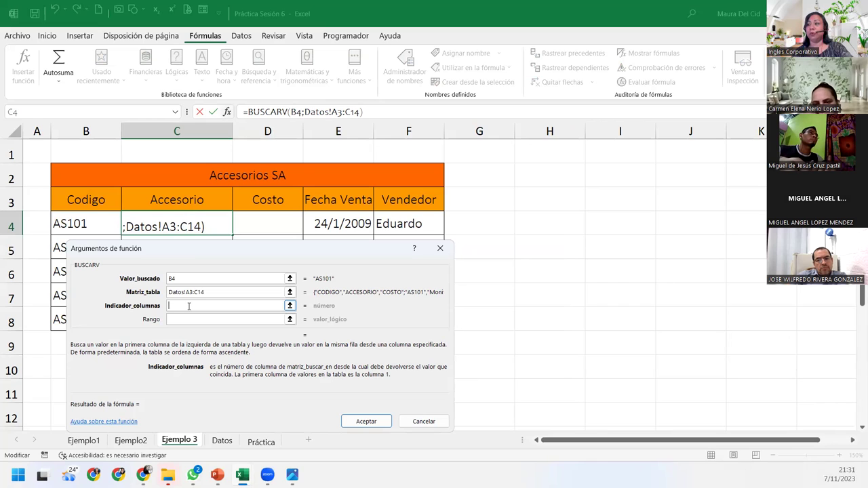
Finish the C4 BUSCARV with column index 2 and match type 0, returning Monitor LCD 15.
type("2")
key("Tab")
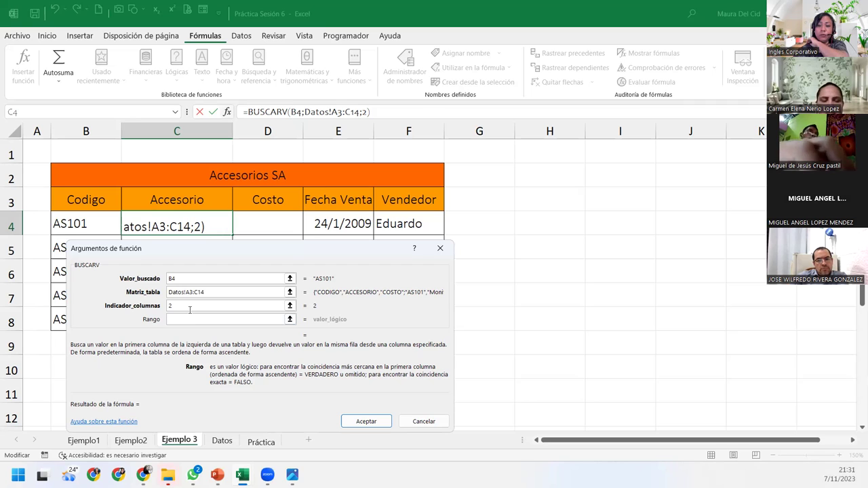
type("0")
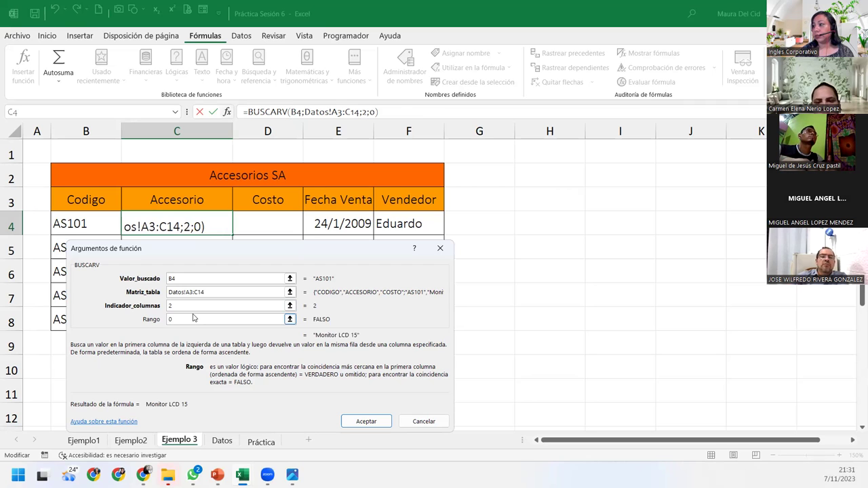
left_click(371, 424)
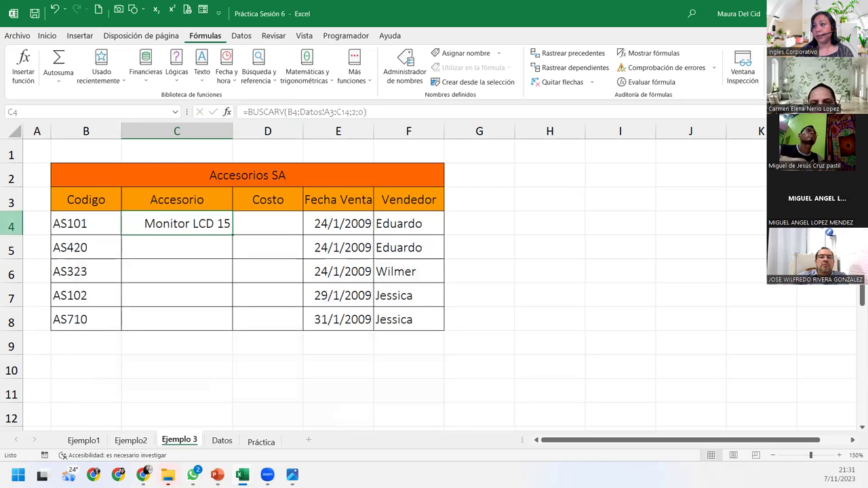
left_click(10, 225)
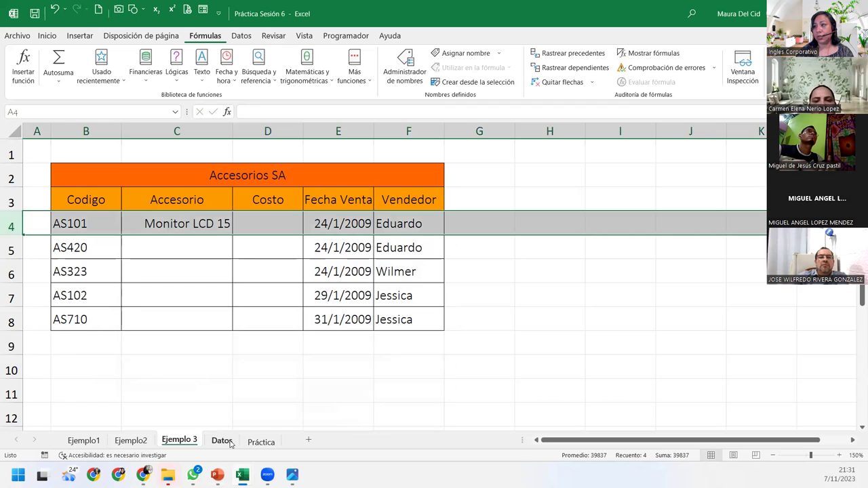
left_click(222, 440)
left_click(7, 198)
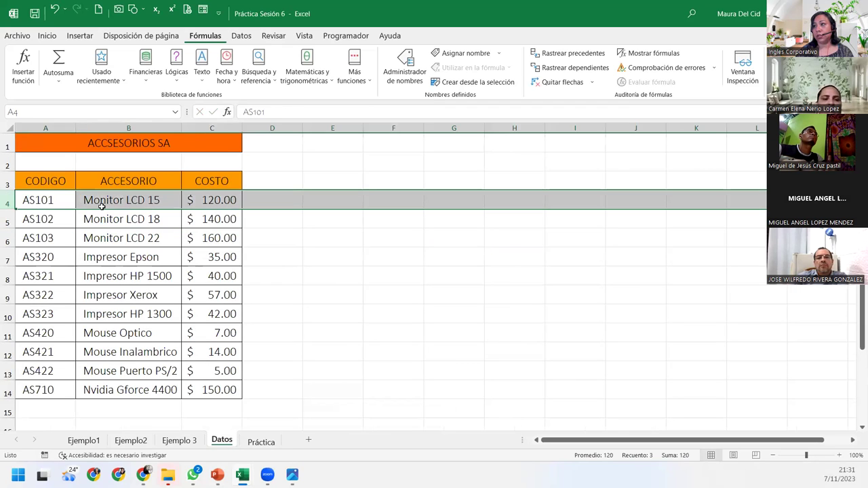
left_click(103, 206)
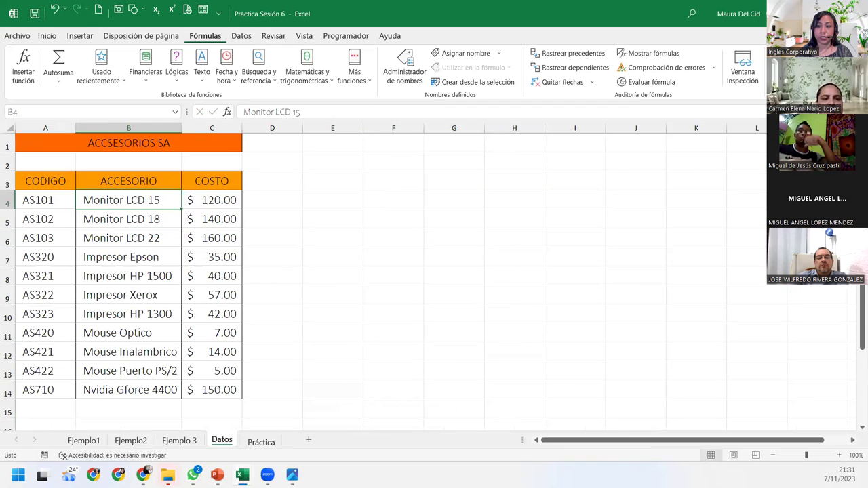
double_click(171, 201)
type("\"")
key("Return")
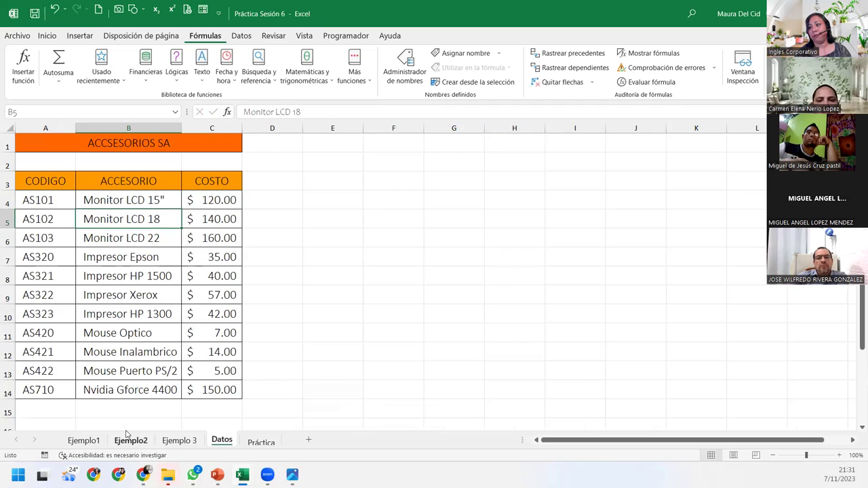
left_click(179, 440)
left_click(200, 226)
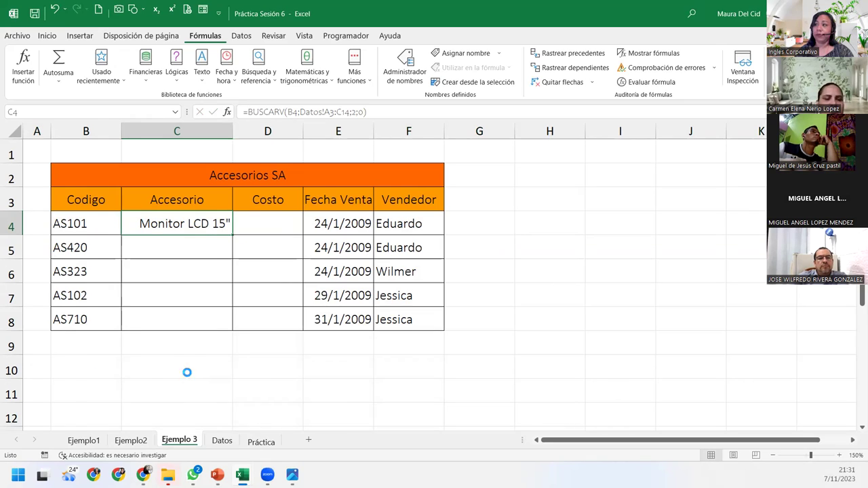
key("ctrl+Page_Down")
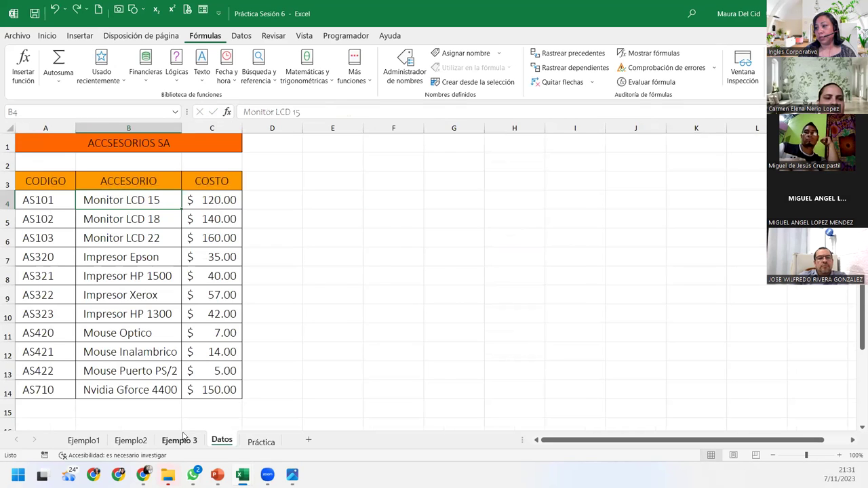
left_click(179, 440)
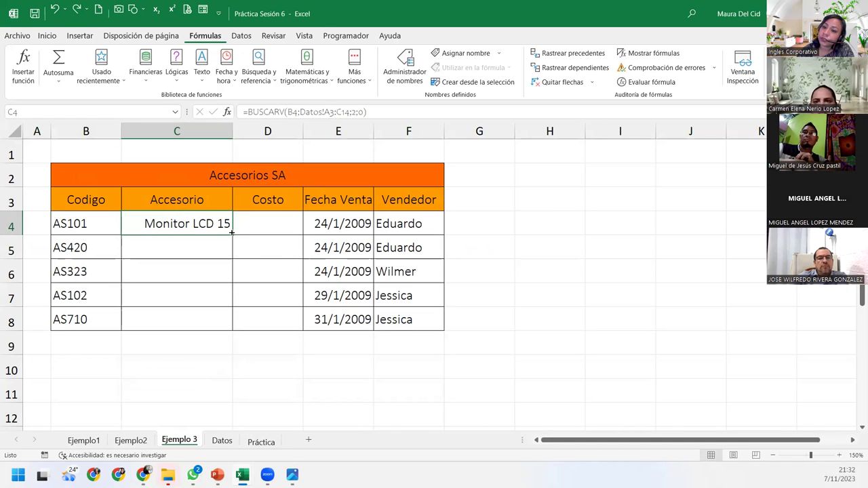
Fill the C4 lookup down to C8 and check code AS102's #N/D against the Datos sheet.
double_click(231, 231)
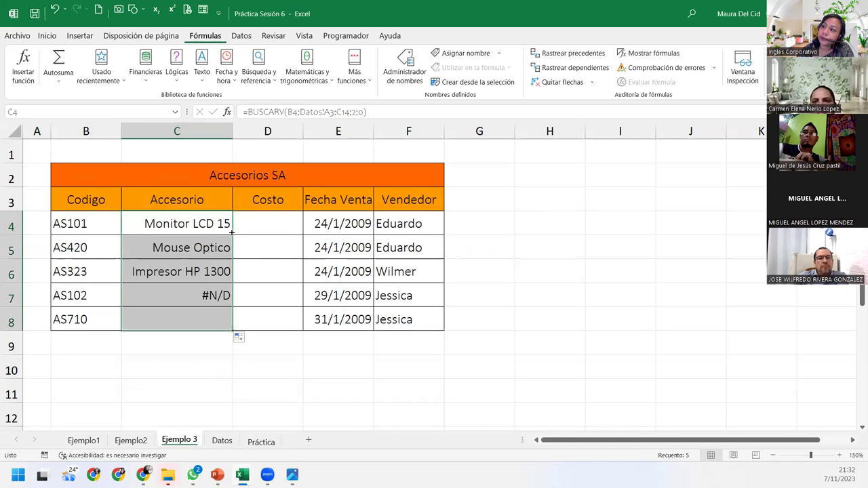
left_click(163, 285)
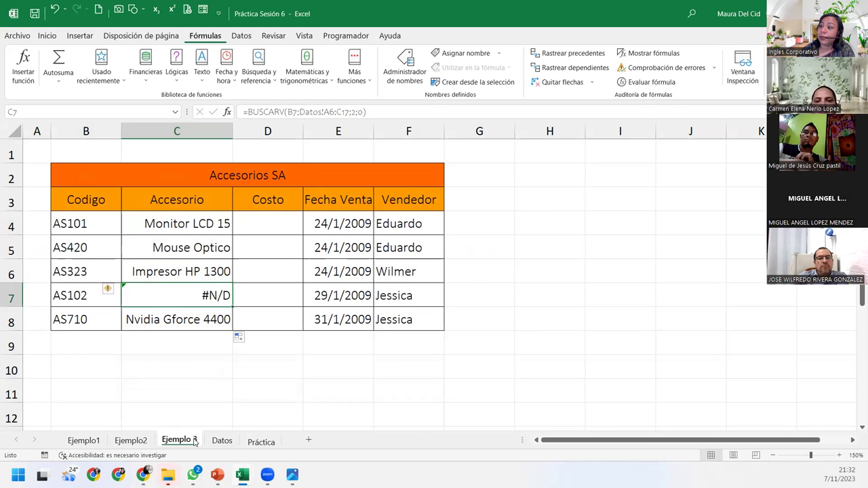
left_click(222, 440)
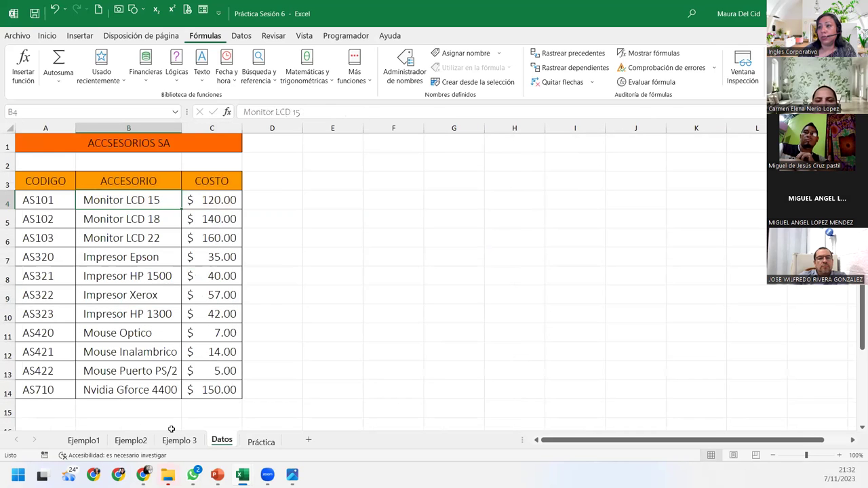
left_click(8, 221)
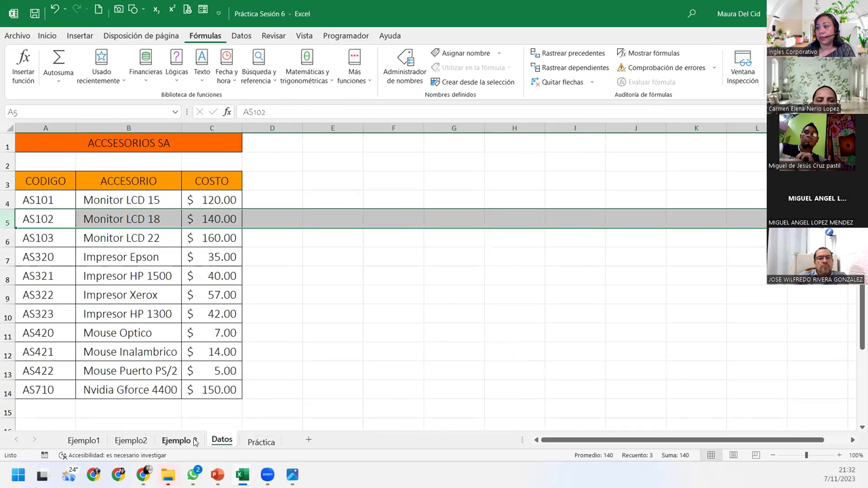
left_click(195, 441)
Inspect the shifted table ranges in the copied formulas C5 to C8 and select C5:C8.
left_click(167, 239)
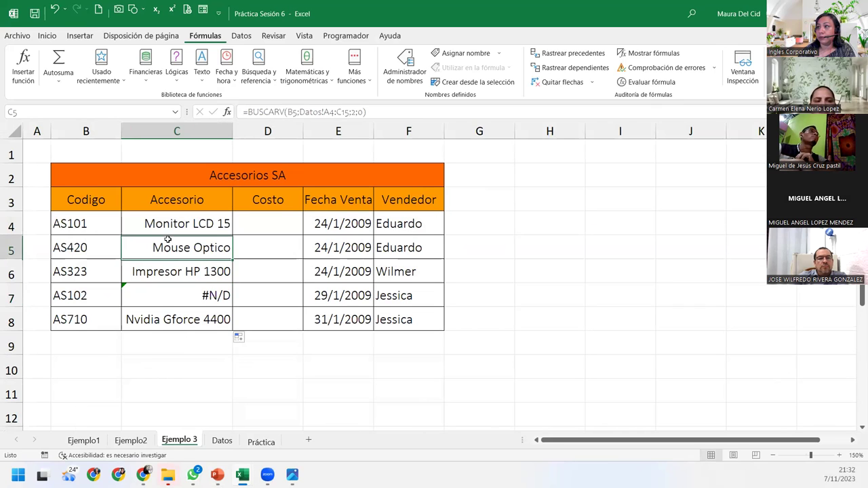
left_click(165, 271)
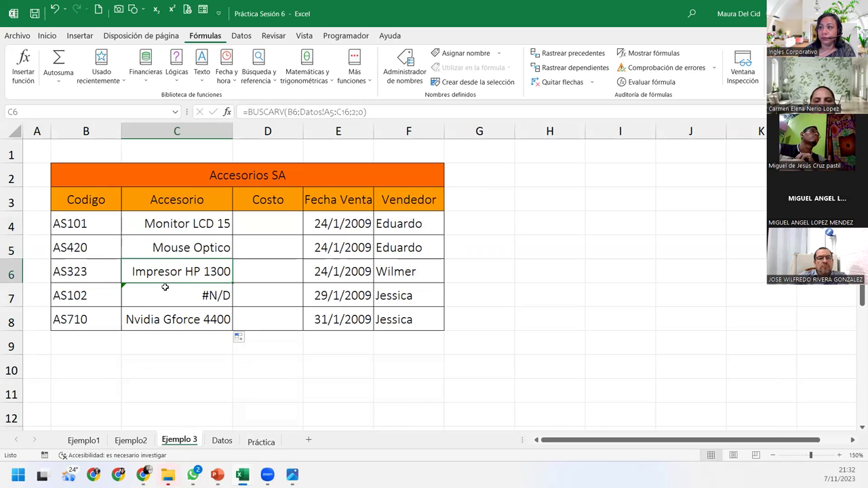
left_click(165, 286)
left_click(164, 334)
left_click(169, 320)
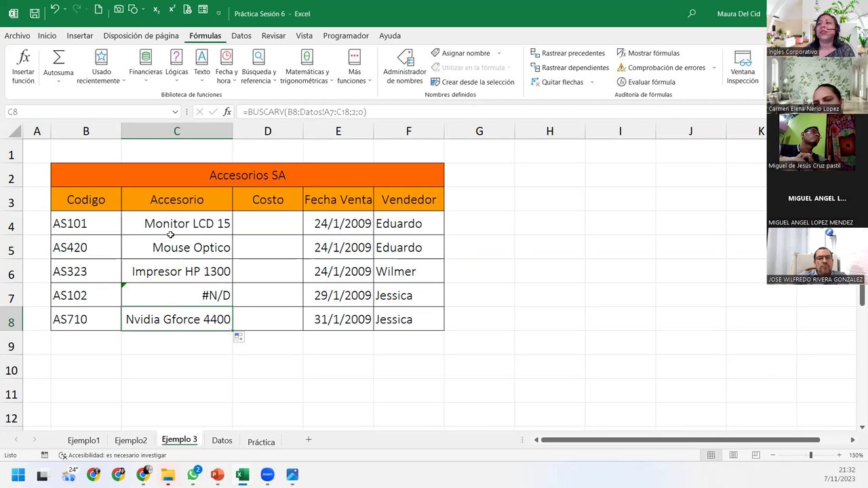
left_click_drag(166, 244, 172, 312)
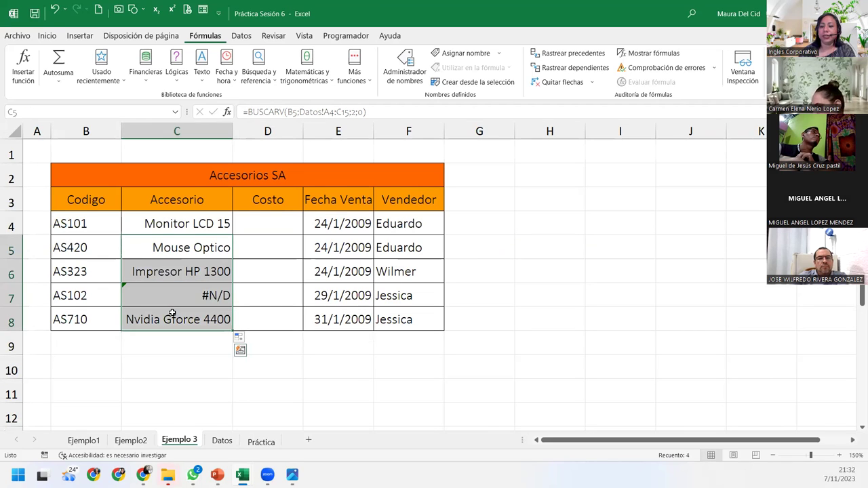
Clear C5:C8 and lock C4's table range as Datos!$A$3:$C$14.
key("Delete")
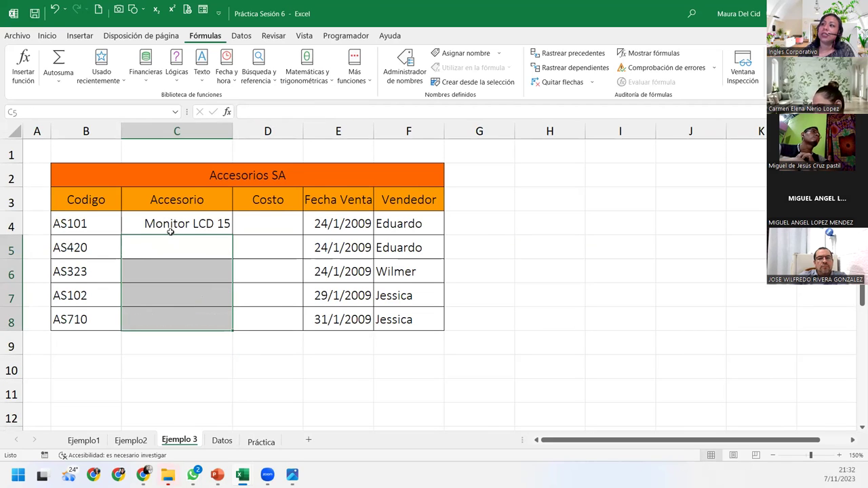
double_click(175, 224)
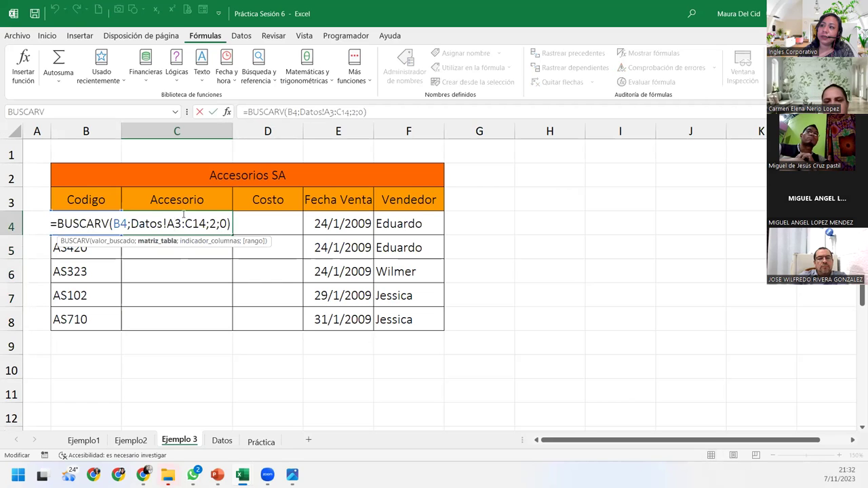
left_click(155, 243)
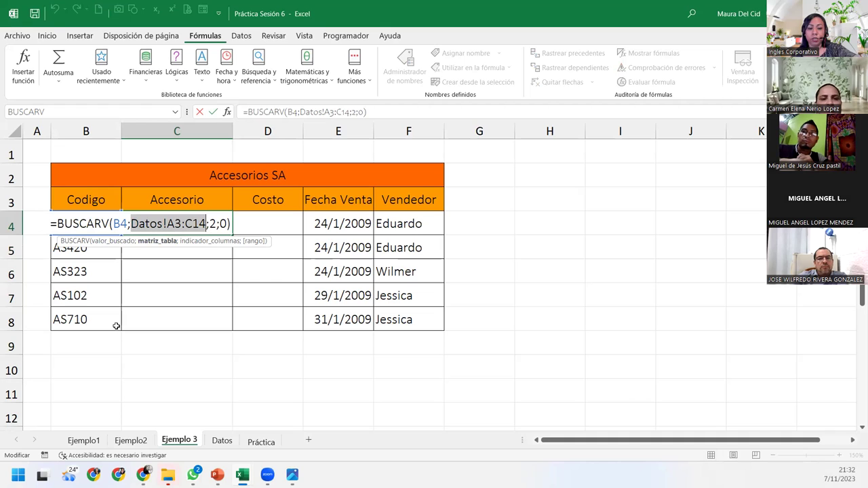
key("F4")
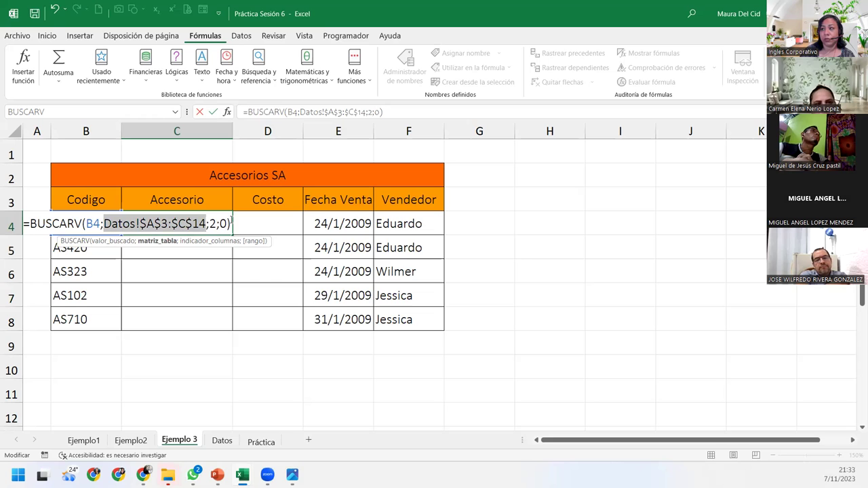
key("Return")
Copy the fixed C4 lookup down to C8, confirming AS710 returns Nvidia Gforce 4400.
left_click(229, 228)
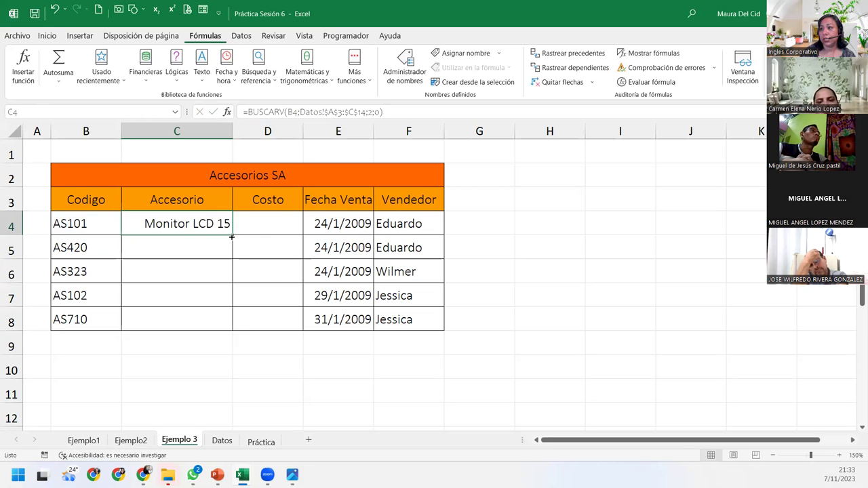
double_click(232, 236)
left_click(145, 291)
left_click(197, 313)
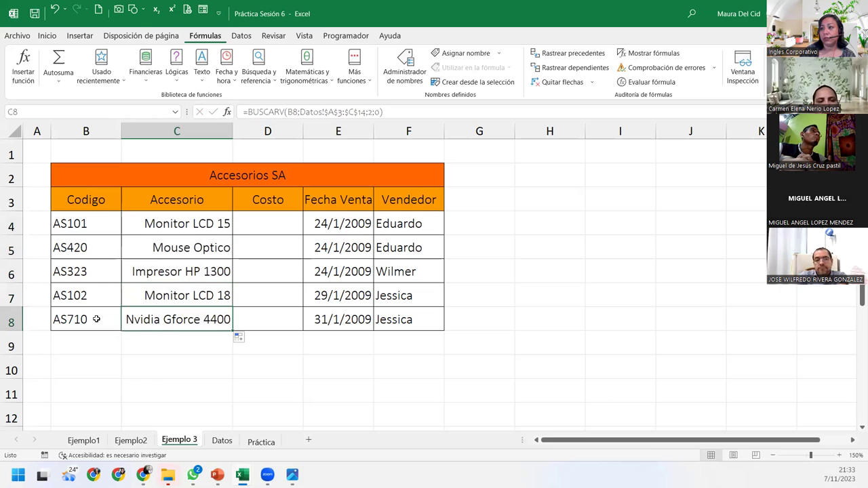
left_click(13, 320)
left_click(182, 318)
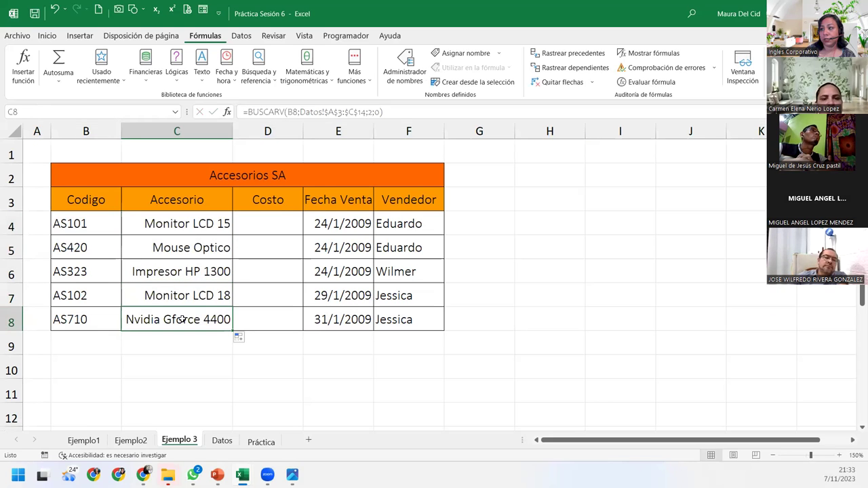
left_click(222, 442)
left_click(8, 391)
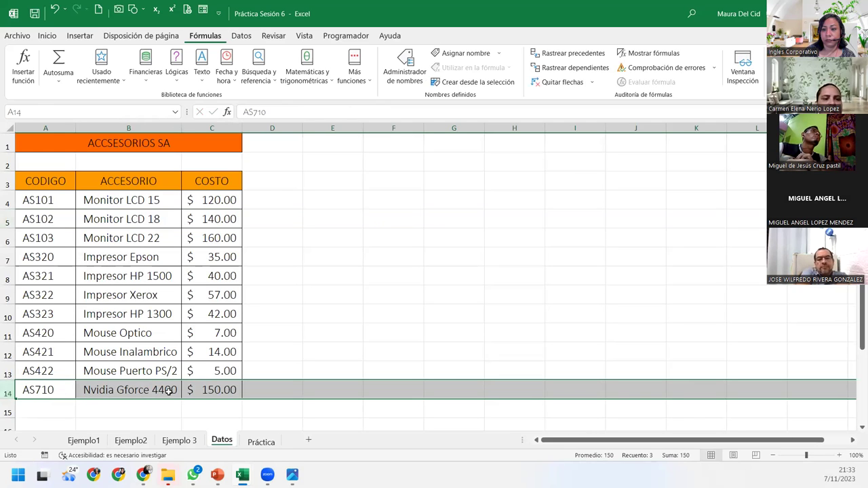
left_click(170, 444)
left_click(178, 285)
left_click(180, 272)
left_click(180, 245)
left_click(183, 225)
left_click(180, 246)
left_click(180, 274)
left_click(177, 298)
left_click(176, 320)
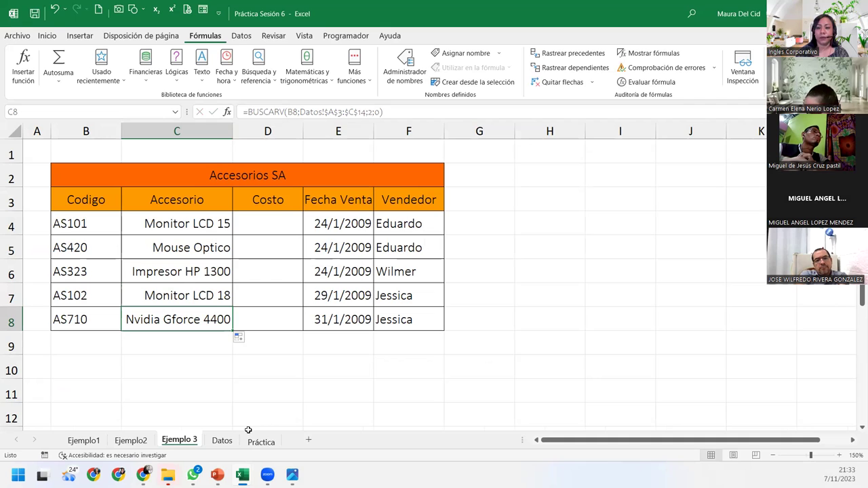
left_click(298, 228)
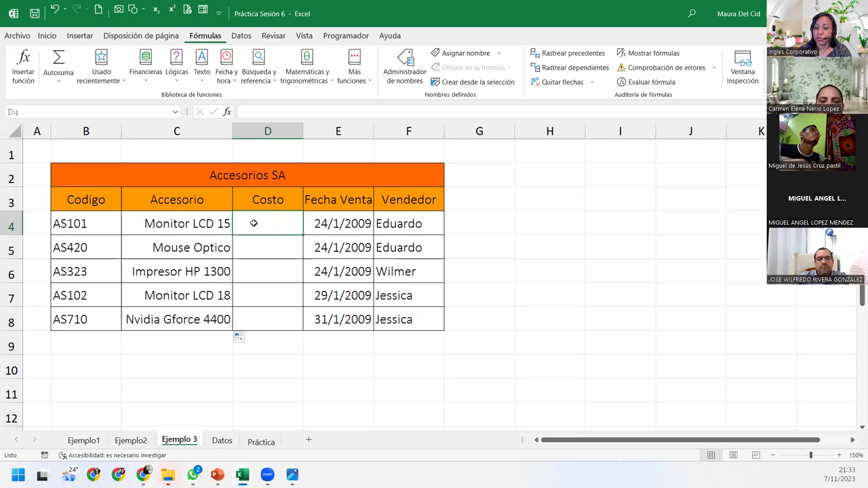
Begin D4's formula as =BUSCARV(B4; with code B4 as lookup value.
type("=buscar")
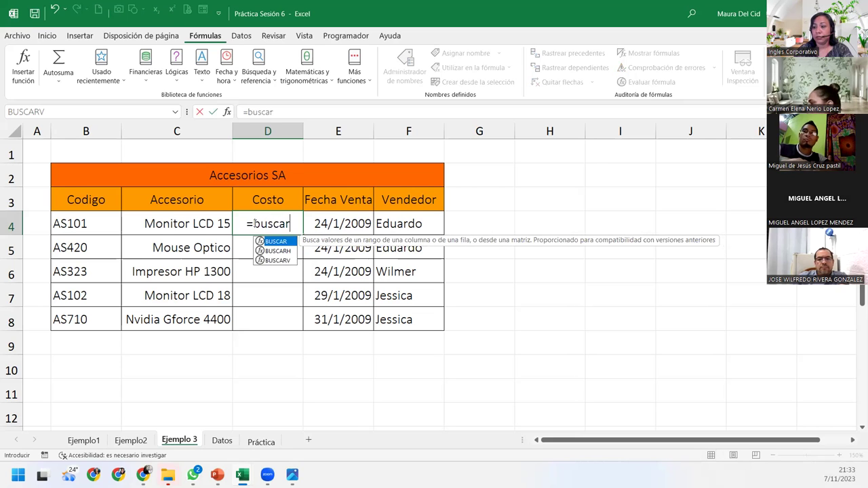
key("Down")
key("Down")
type("(")
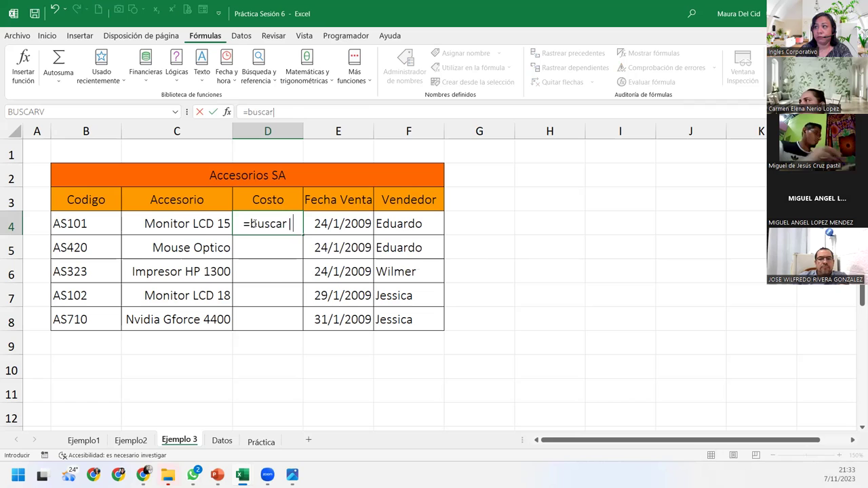
key("BackSpace")
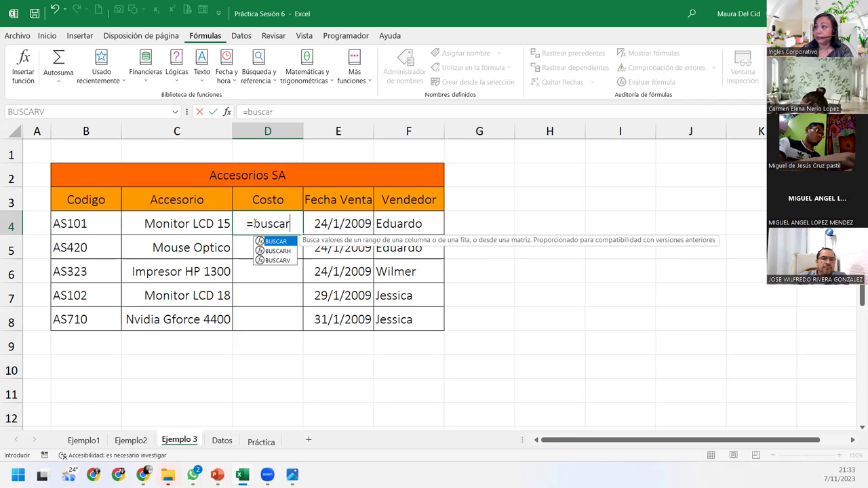
key("Down")
key("Down")
key("Tab")
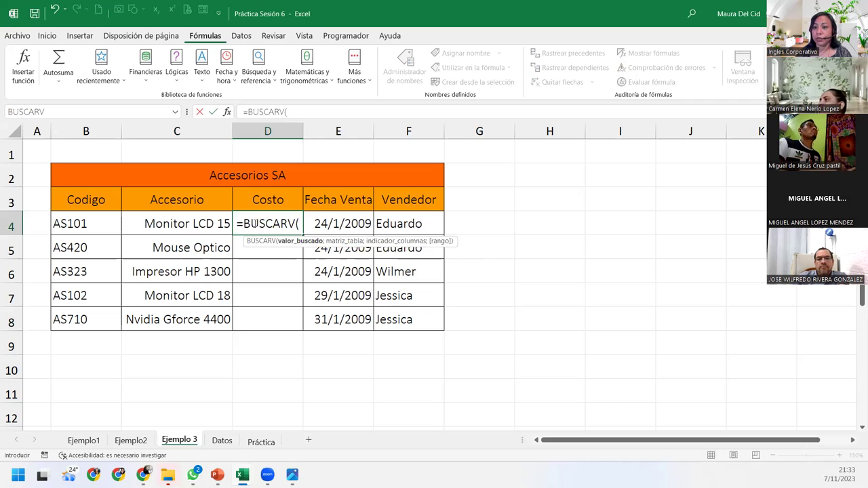
left_click(104, 227)
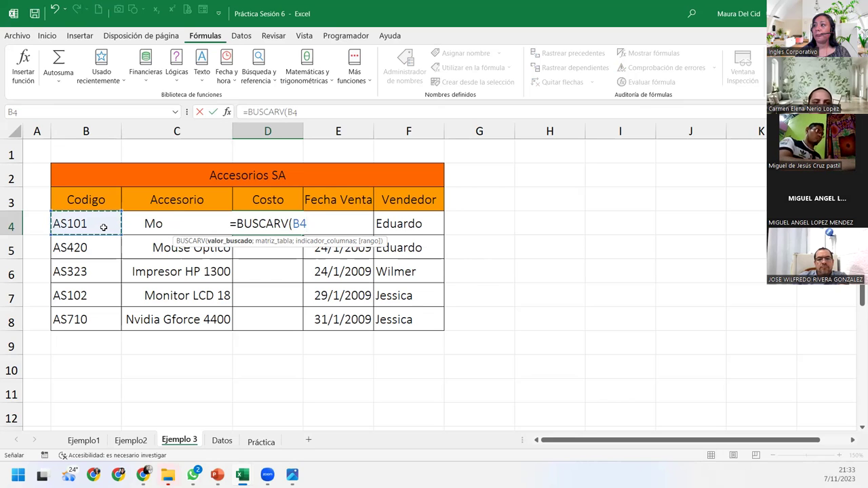
type(";Datos!")
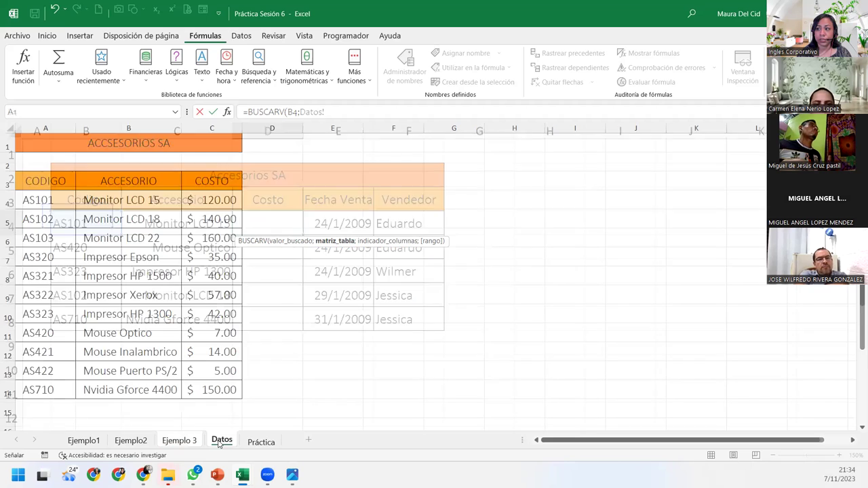
Complete D4 as =BUSCARV(B4;Datos!$A$3:$C$14;3;0), showing $ 120.00.
left_click(220, 442)
left_click_drag(53, 189, 204, 387)
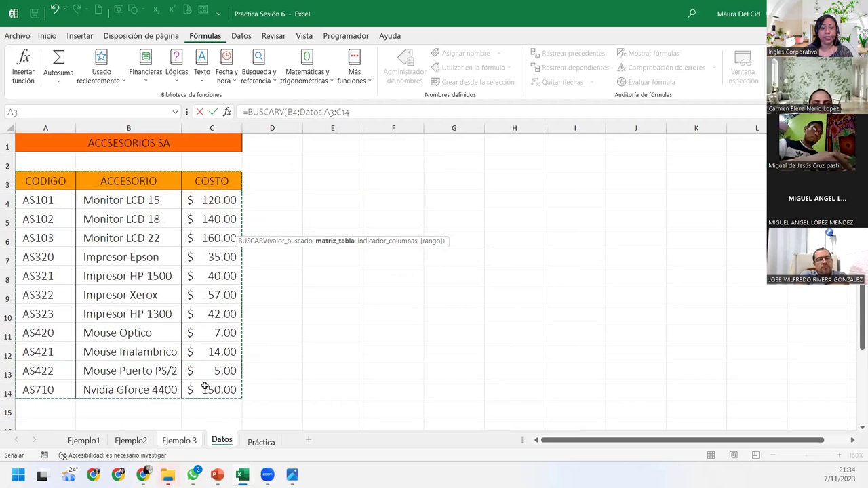
key("F4")
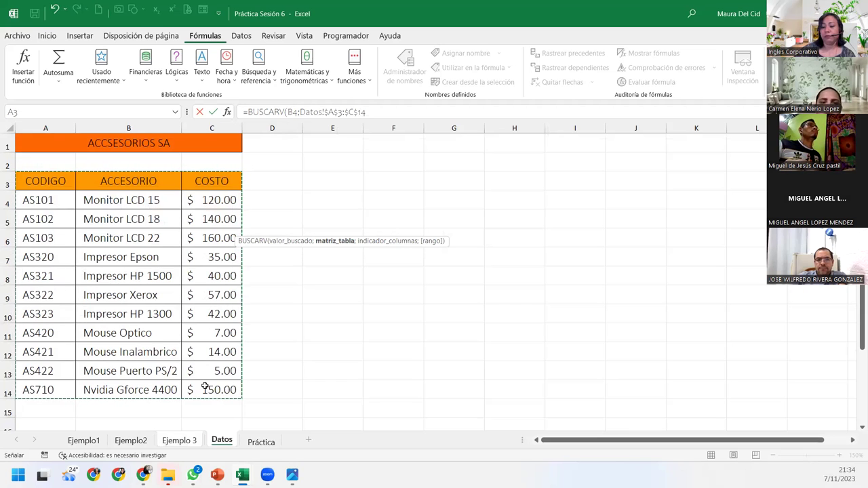
type(";")
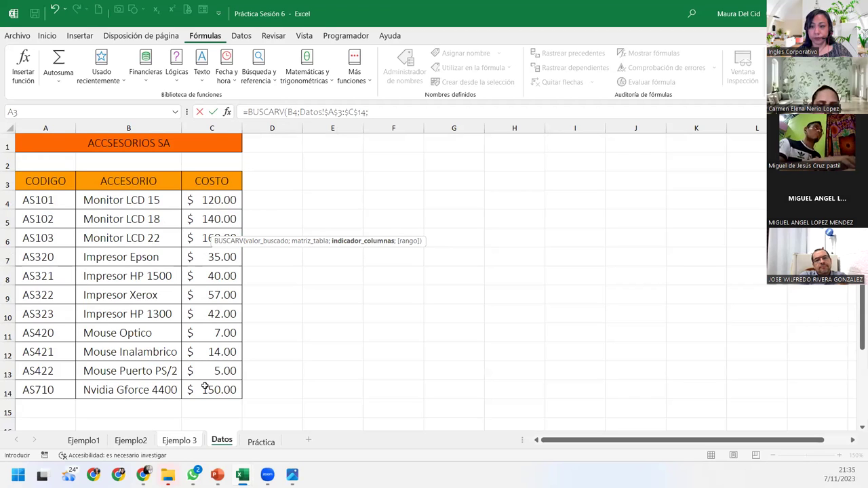
type("3")
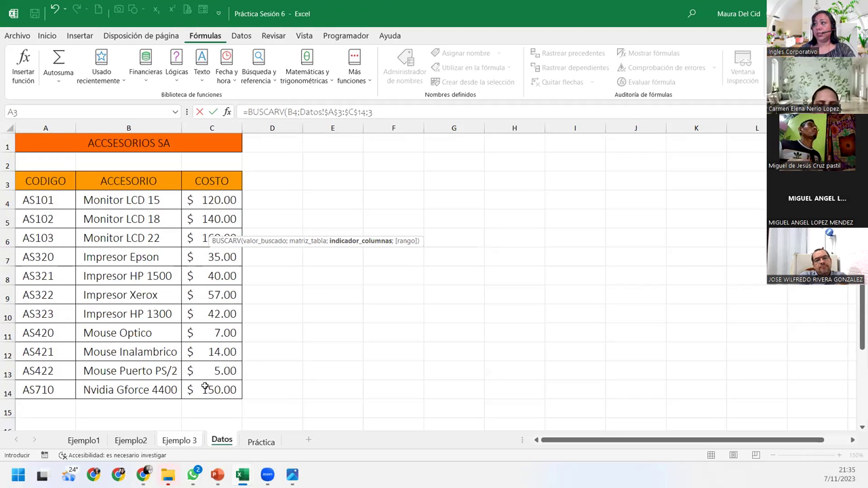
type(";")
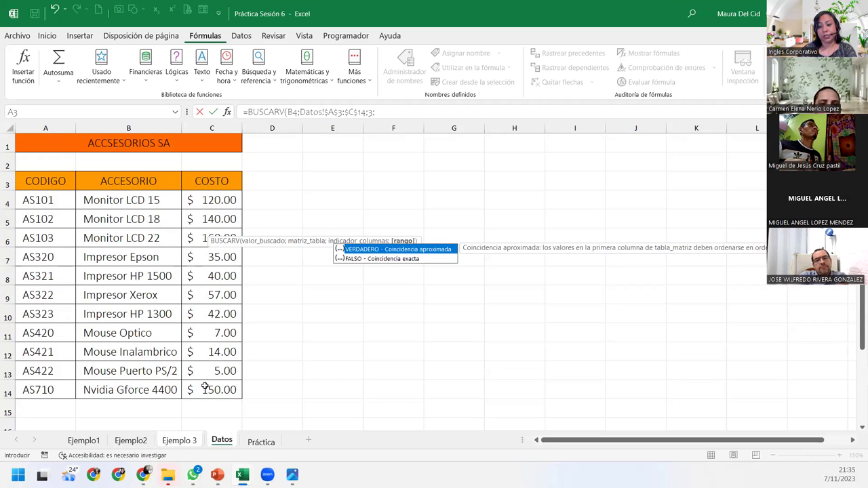
type("0)")
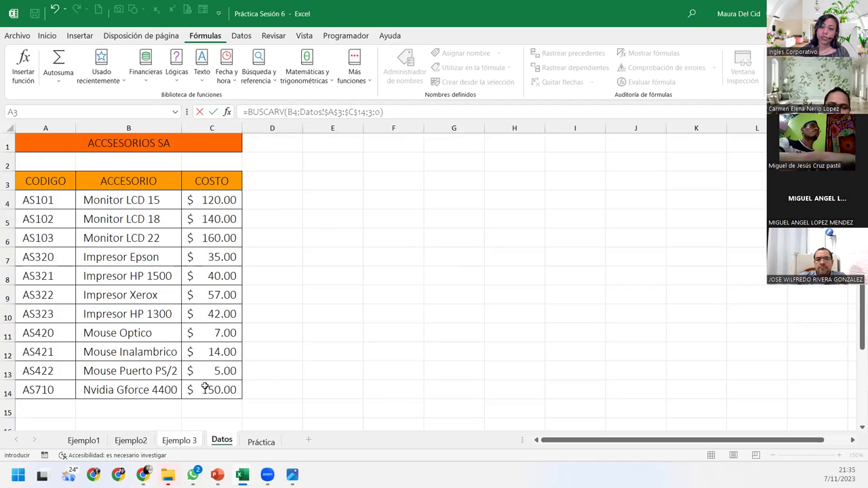
key("Return")
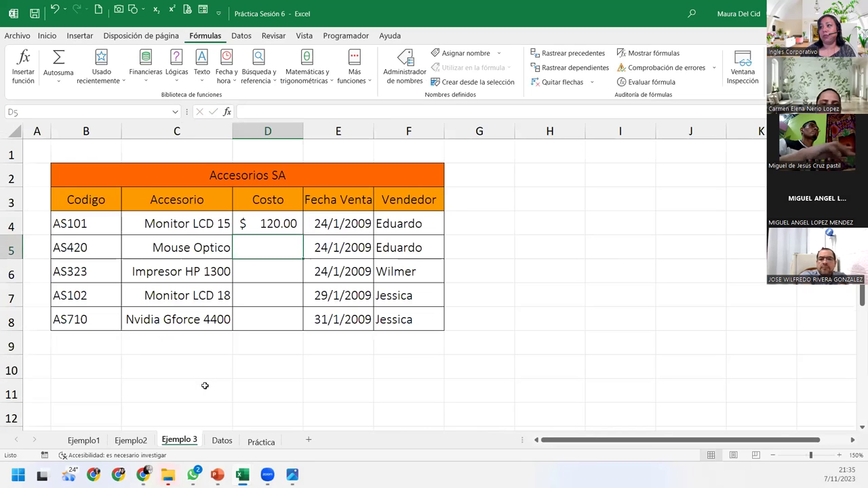
Copy D4's cost lookup down to D8 and review its formula without changing it.
left_click(289, 227)
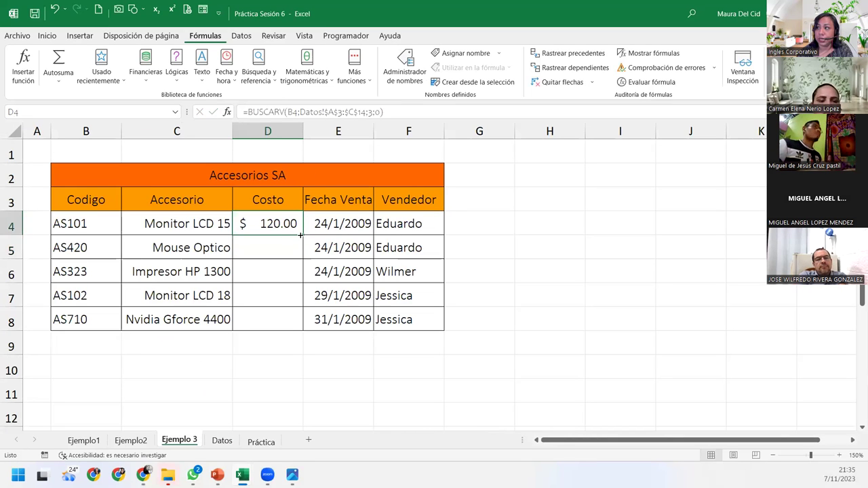
double_click(300, 235)
double_click(296, 224)
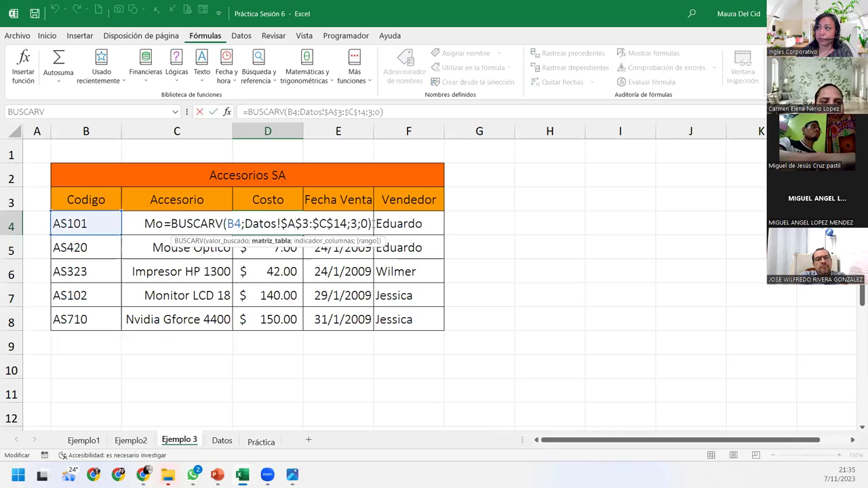
left_click_drag(371, 223, 171, 224)
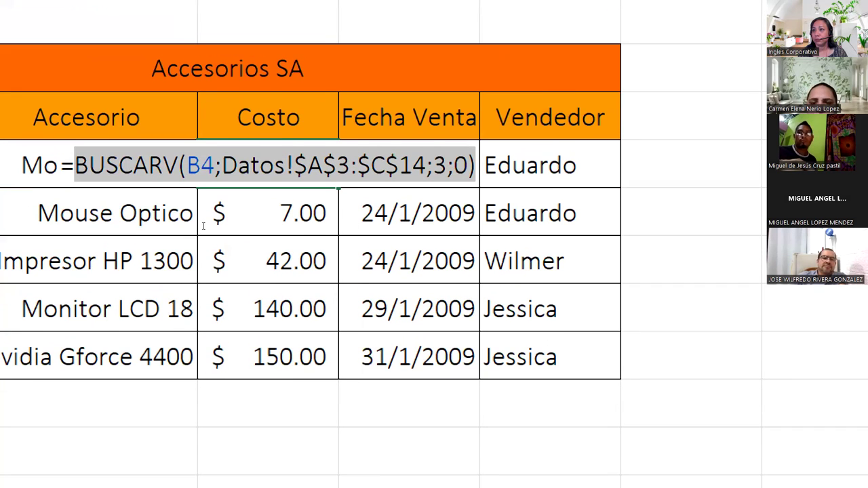
key("Right")
key("shift+End")
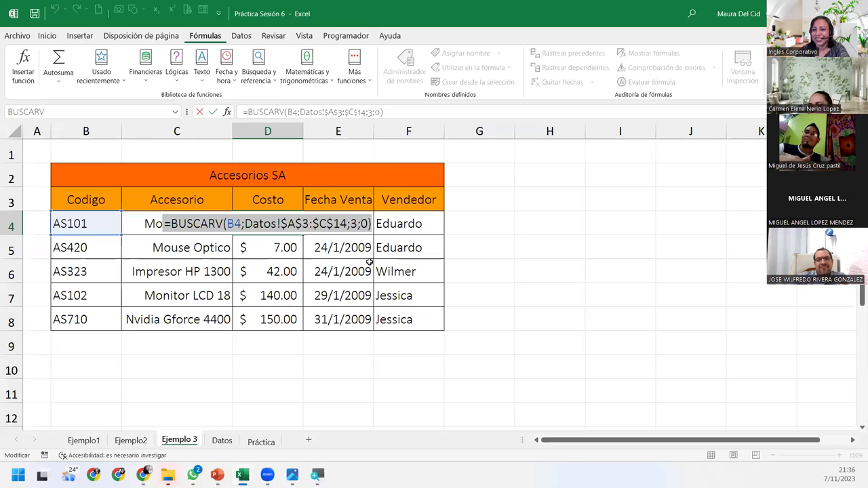
key("Return")
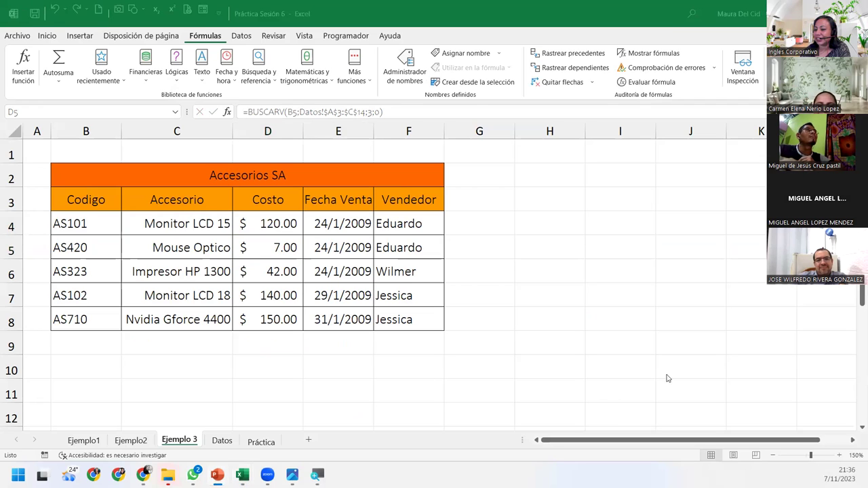
left_click(290, 223)
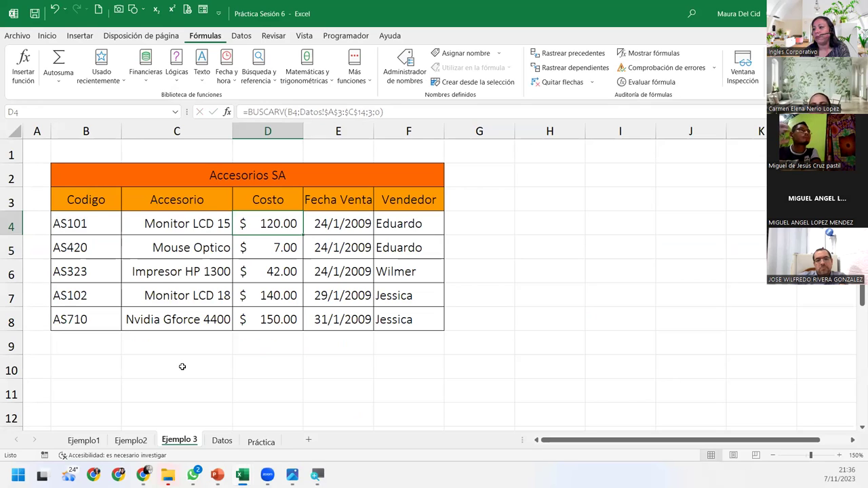
left_click(264, 443)
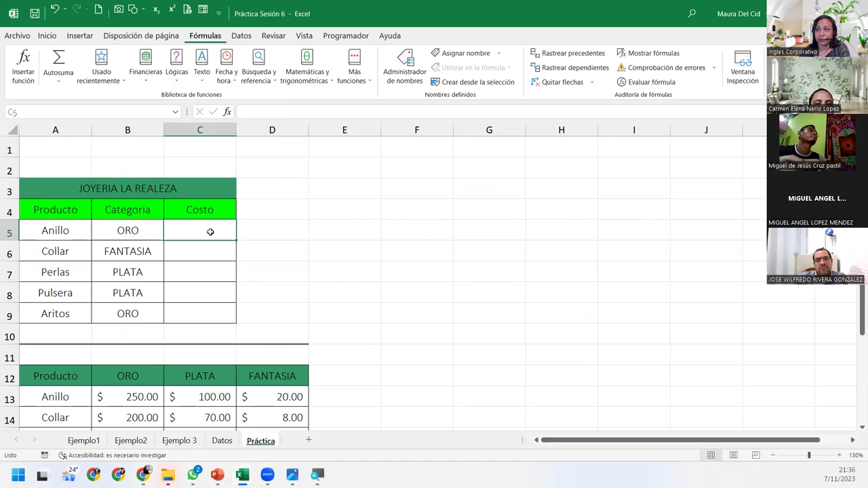
scroll(210, 232, "down", 1)
scroll(210, 232, "up", 1)
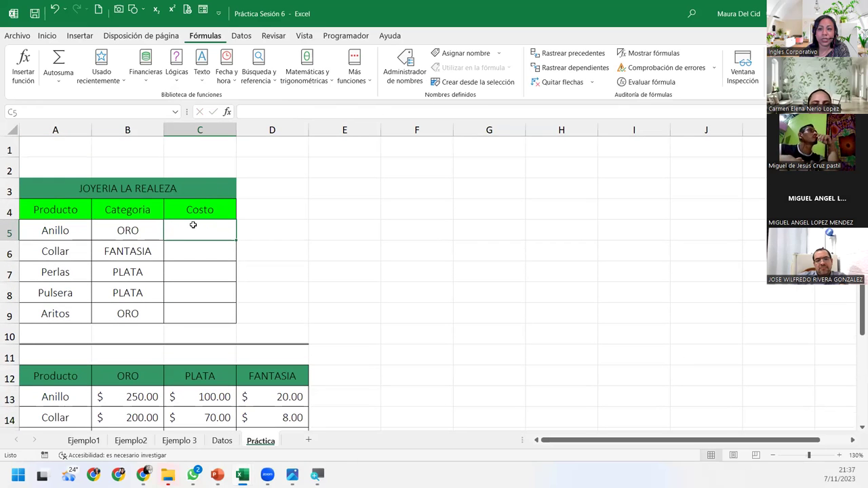
left_click(63, 224)
left_click(128, 227)
left_click(172, 230)
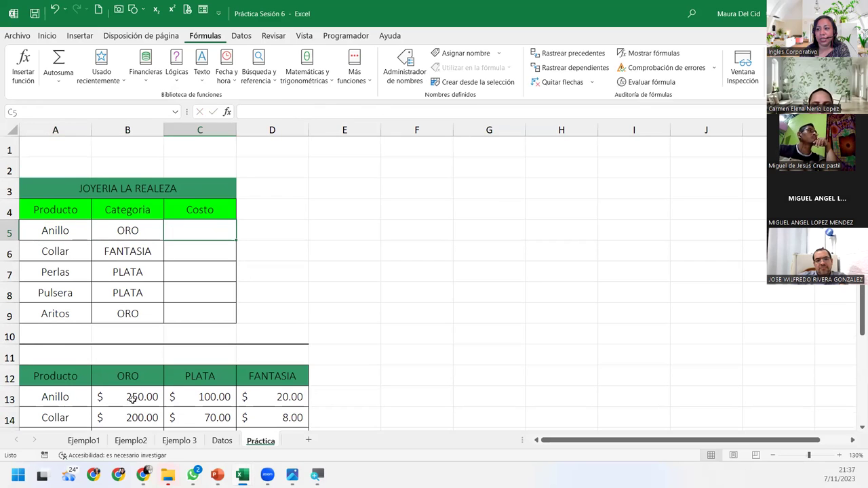
left_click_drag(62, 395, 128, 394)
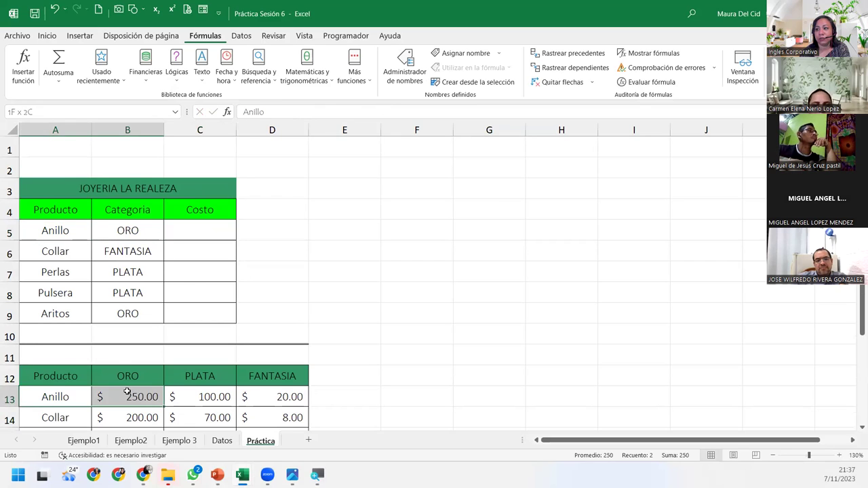
left_click(190, 233)
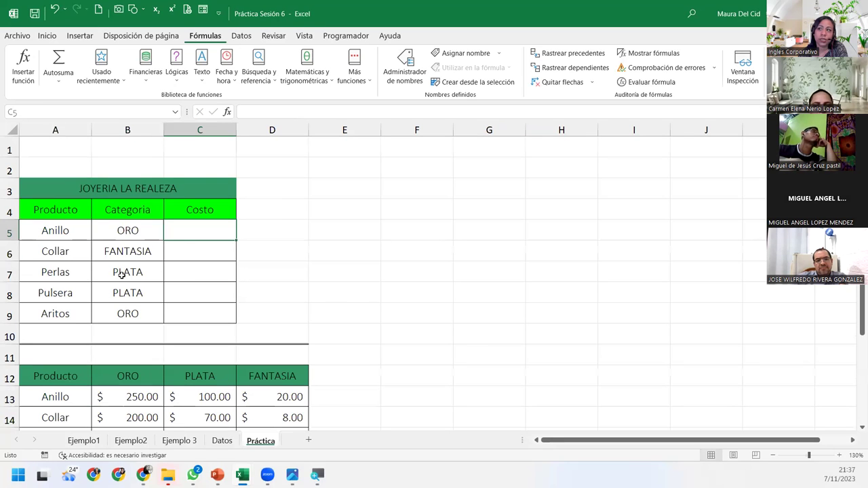
left_click_drag(44, 293, 128, 293)
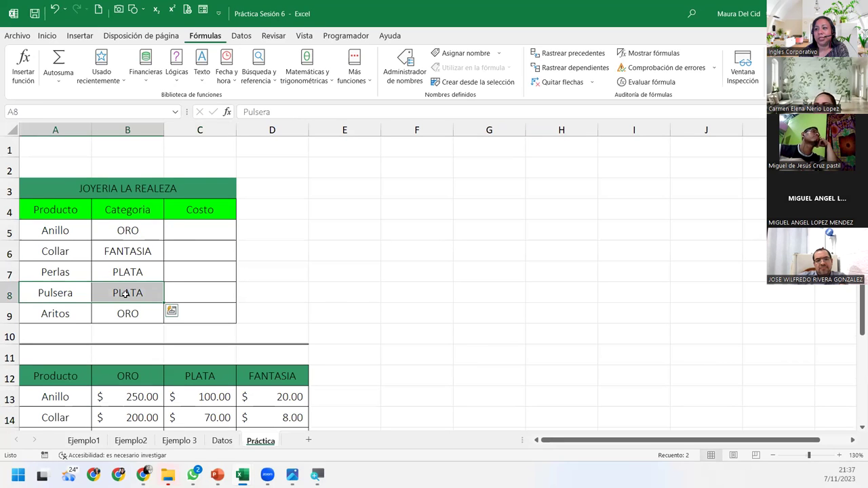
scroll(102, 406, "down", 1)
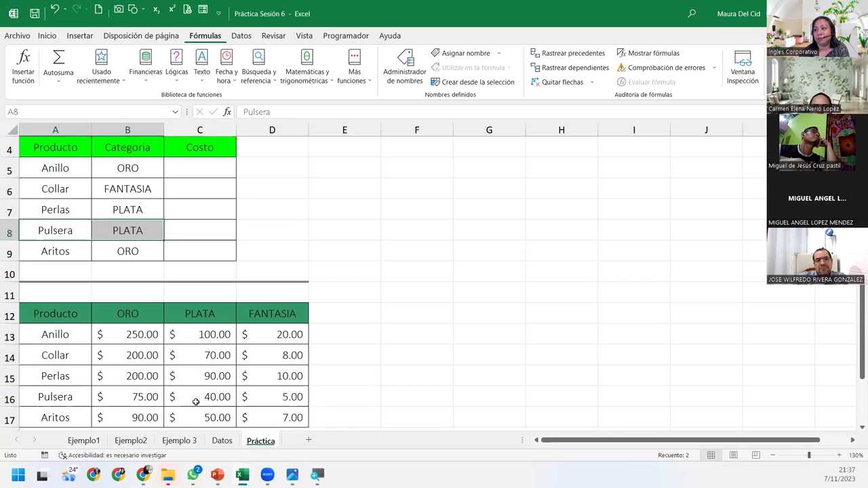
left_click(194, 230)
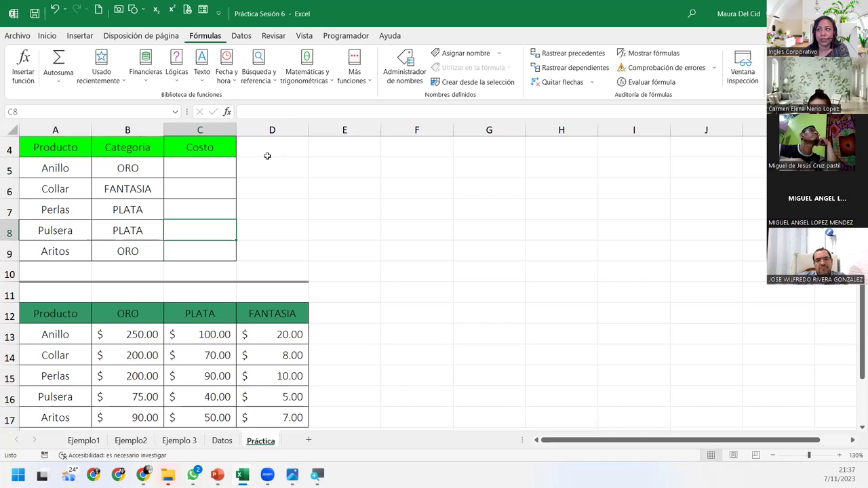
left_click(217, 166)
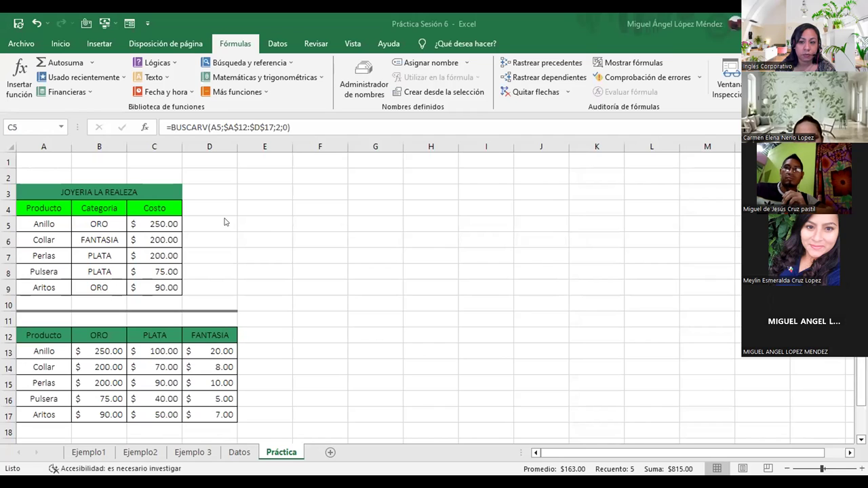
Select Costo cell C5 and open its BUSCARV formula for editing.
left_click(156, 221)
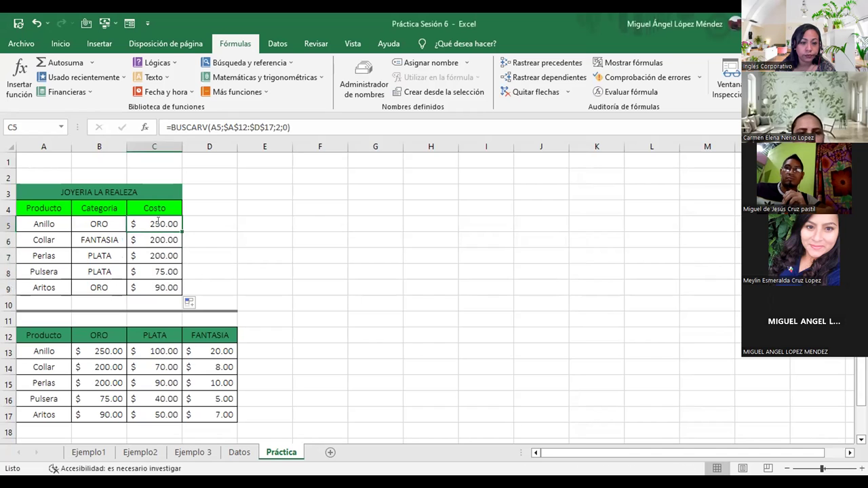
double_click(158, 222)
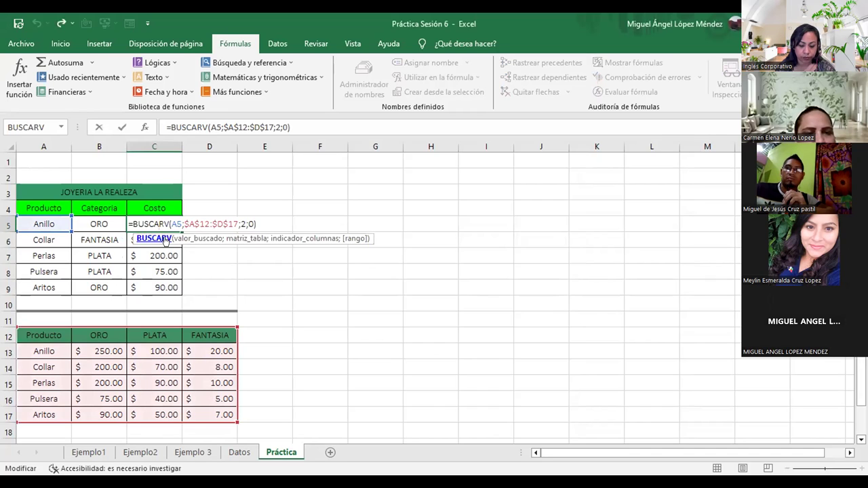
Show BUSCARV Help, highlight C5's lookup value, table range and column arguments, then cancel editing.
left_click(189, 240)
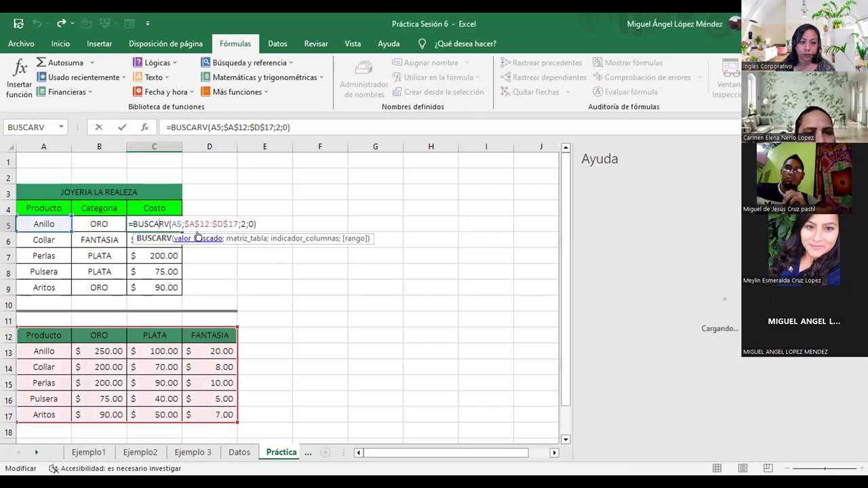
double_click(175, 224)
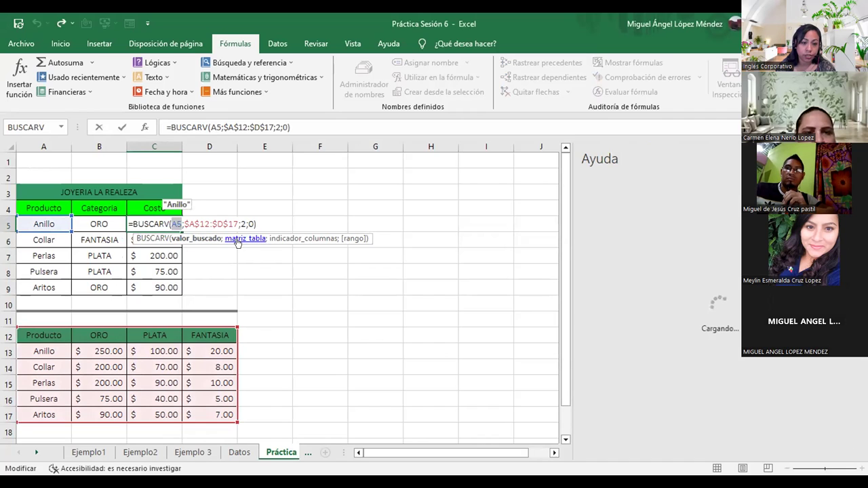
left_click(238, 242)
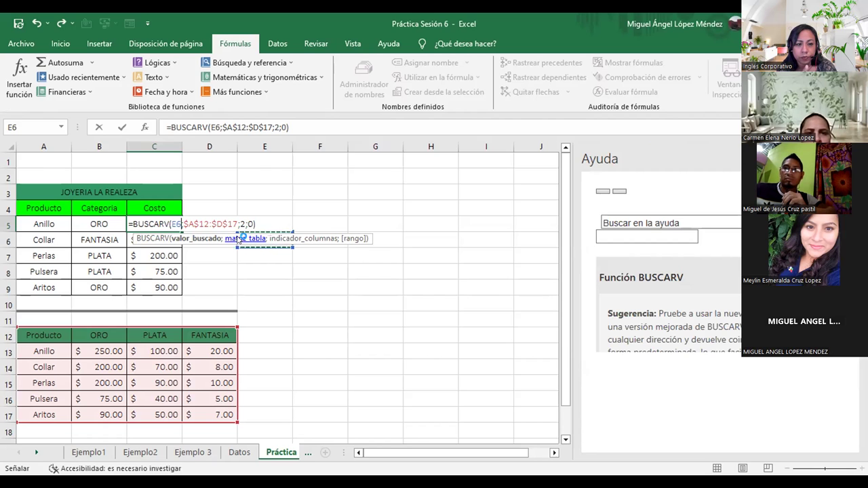
left_click(298, 238)
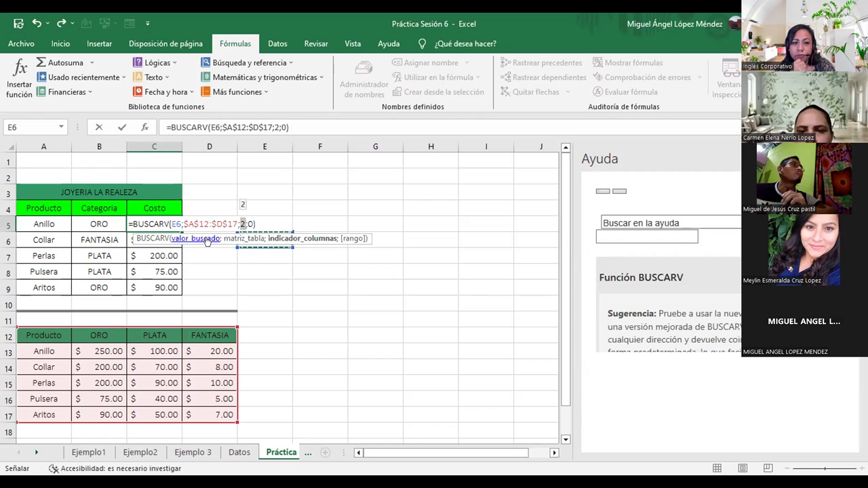
left_click(209, 240)
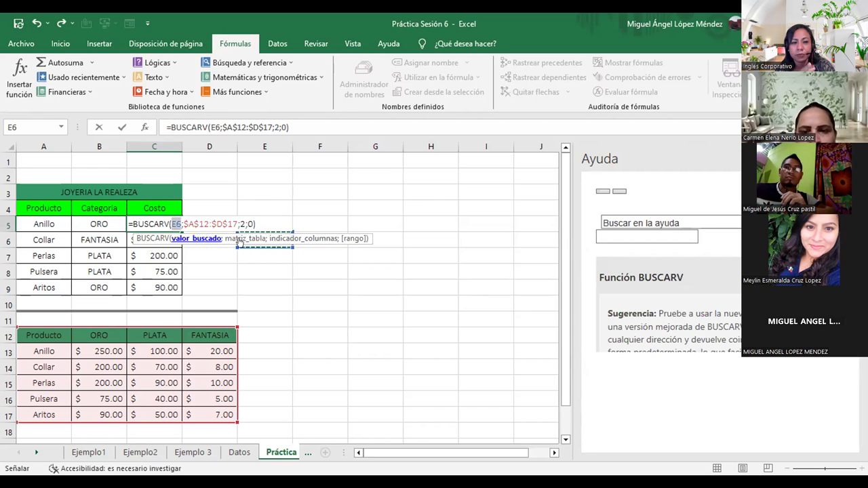
left_click(239, 239)
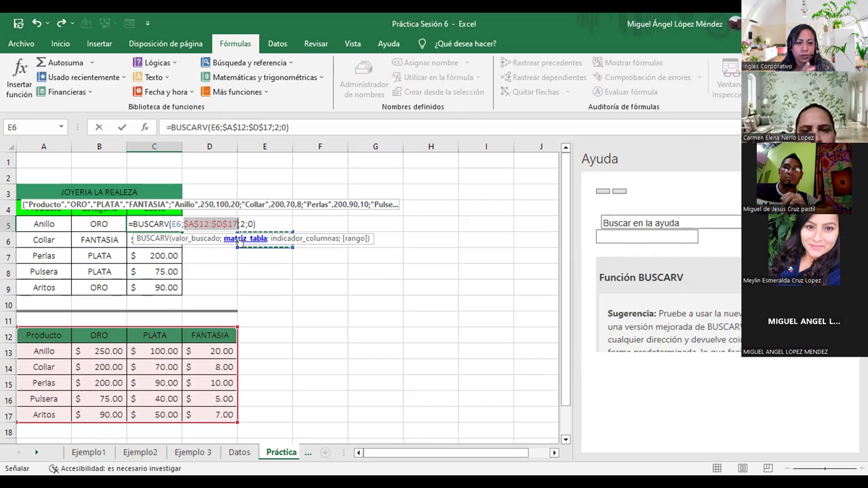
key("Escape")
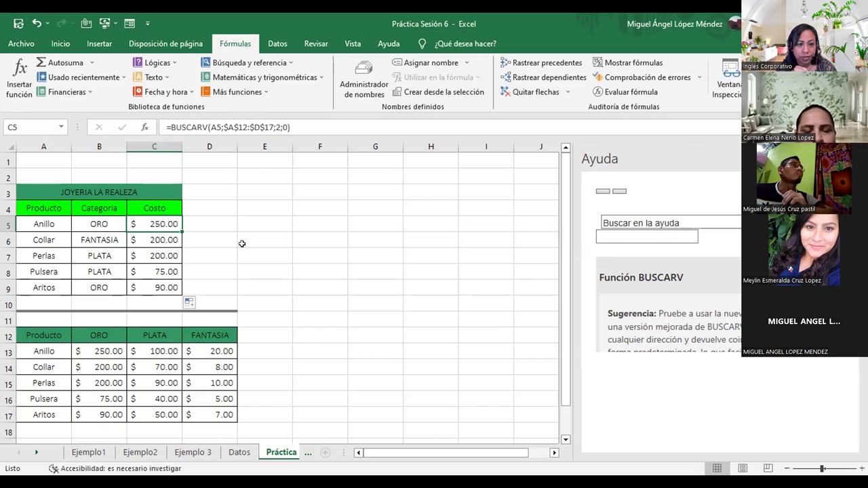
Reopen C5's lookup formula and highlight its column-number argument 2.
double_click(155, 224)
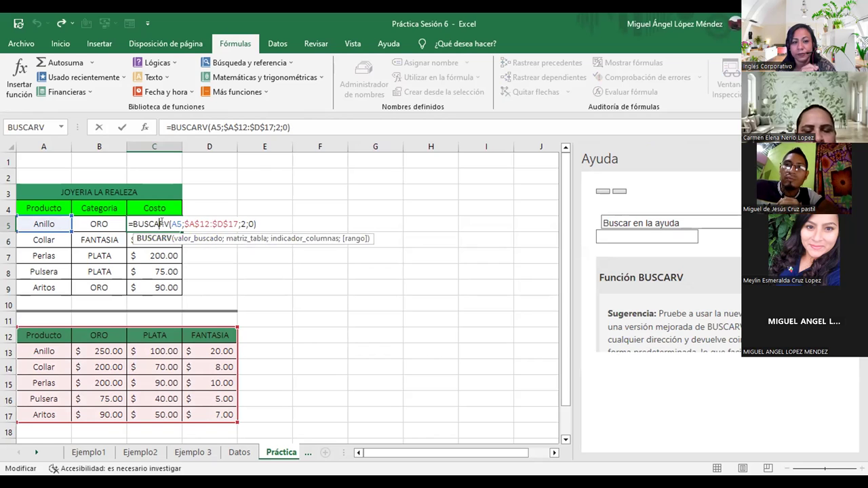
left_click(281, 241)
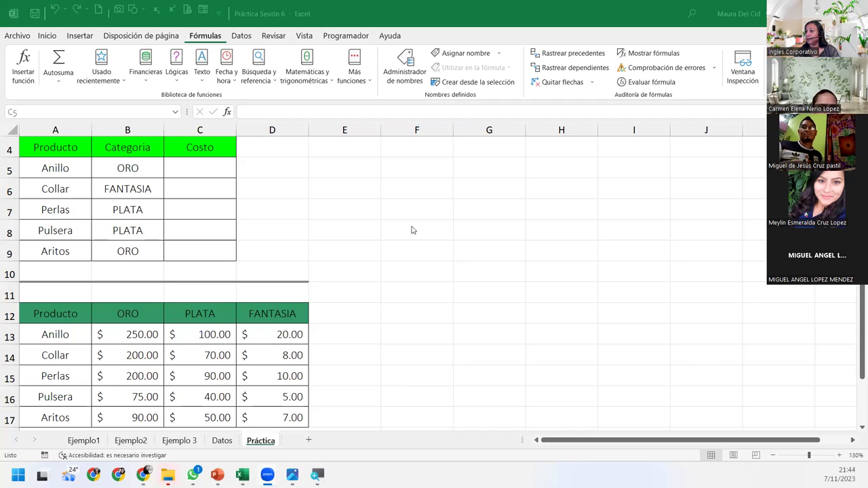
left_click(230, 175)
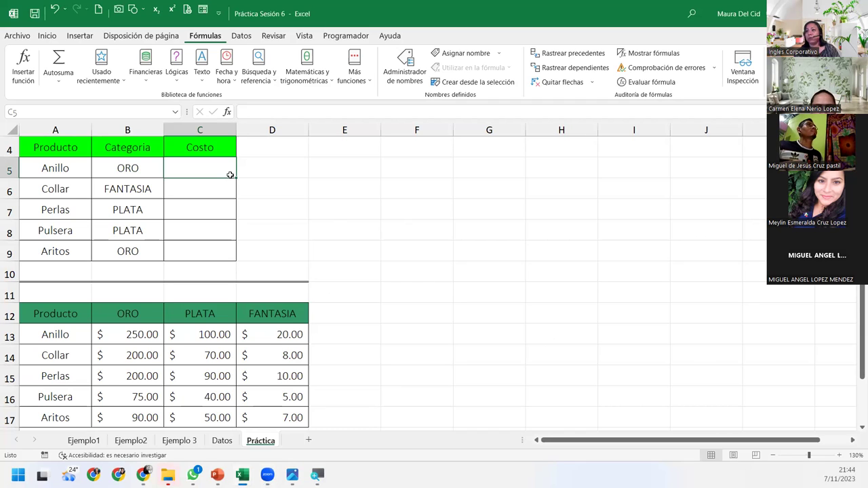
type("=si")
key("BackSpace")
key("BackSpace")
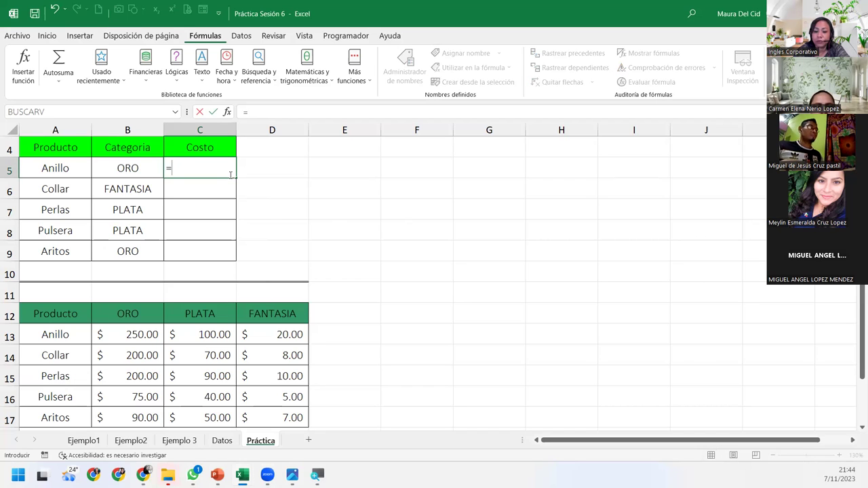
type("busc")
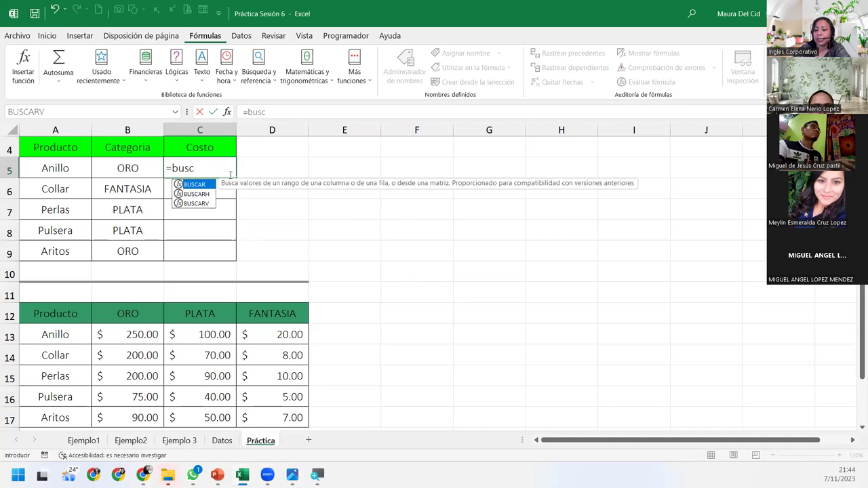
key("Down")
key("Down")
key("Tab")
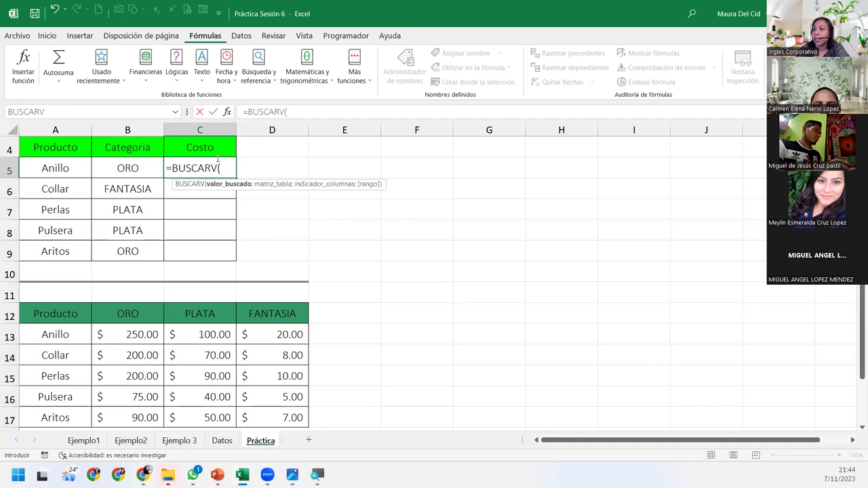
left_click(52, 164)
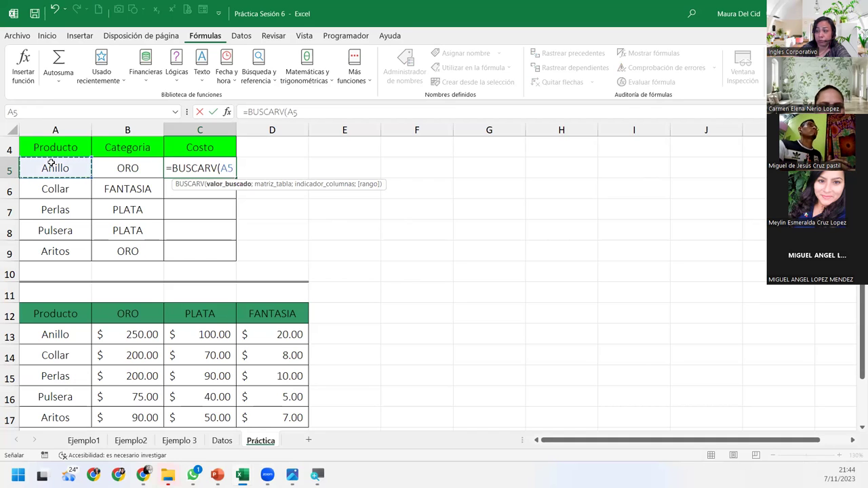
type(";")
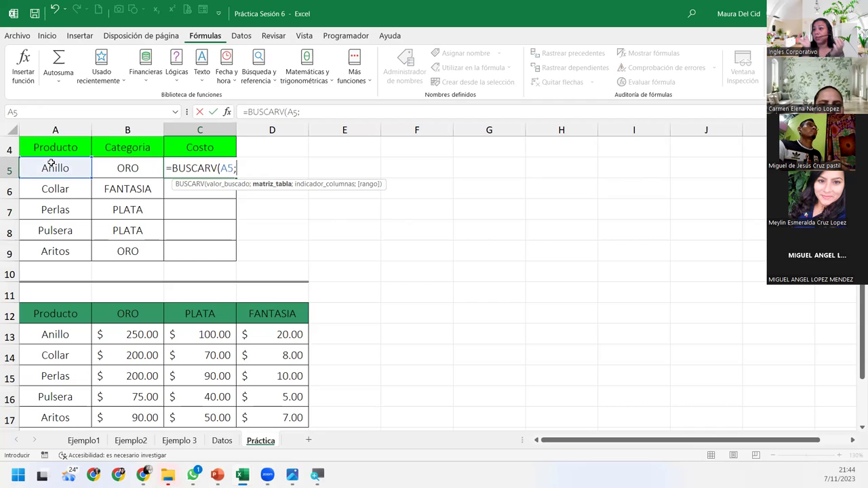
left_click_drag(64, 316, 274, 421)
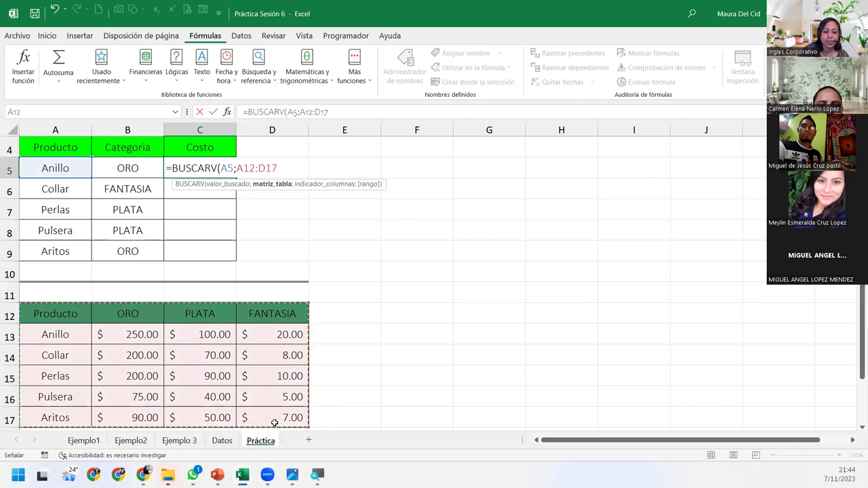
key("F4")
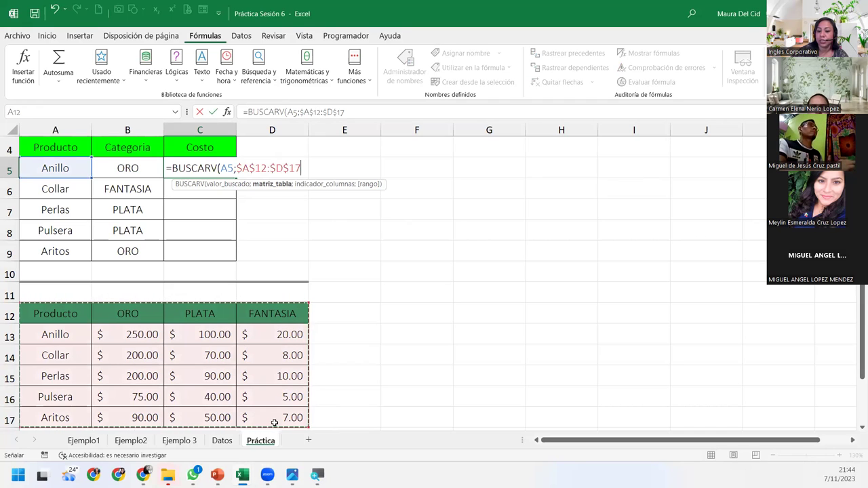
type(",")
key("BackSpace")
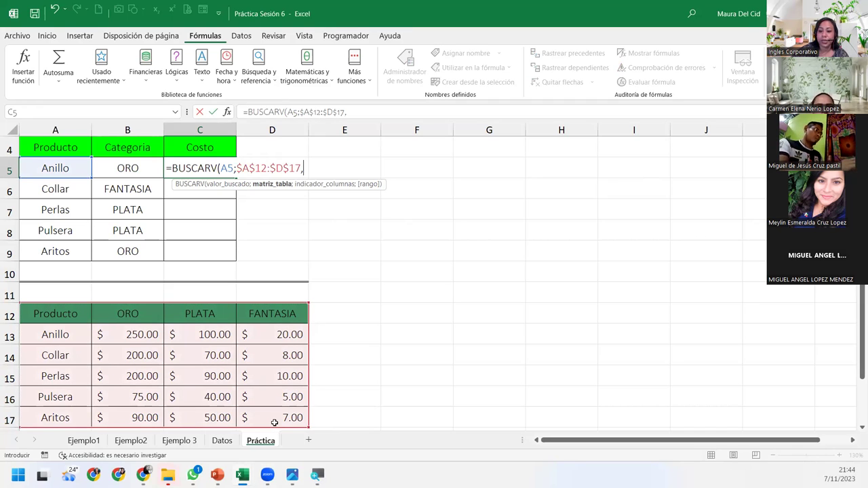
type(";2")
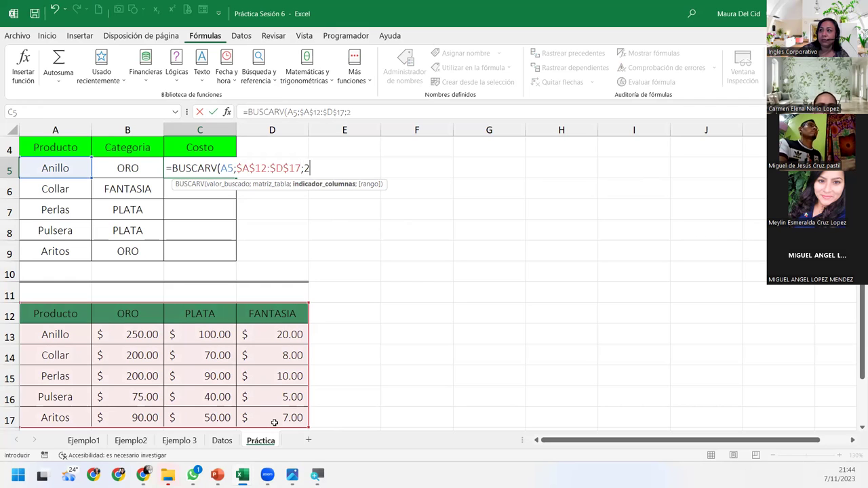
type(";0")
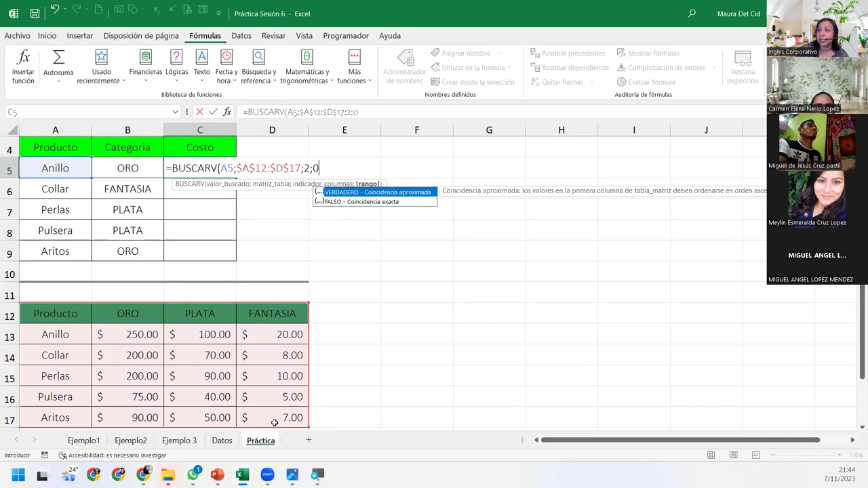
type(")")
key("Return")
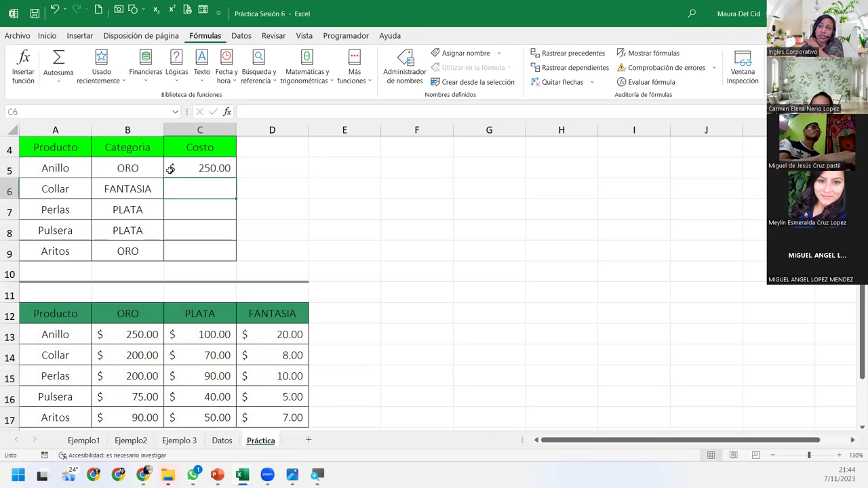
left_click(130, 162)
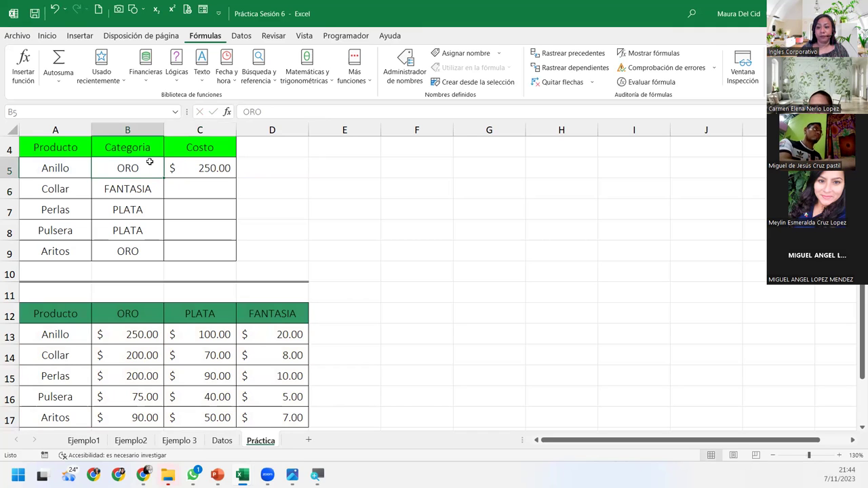
left_click(224, 168)
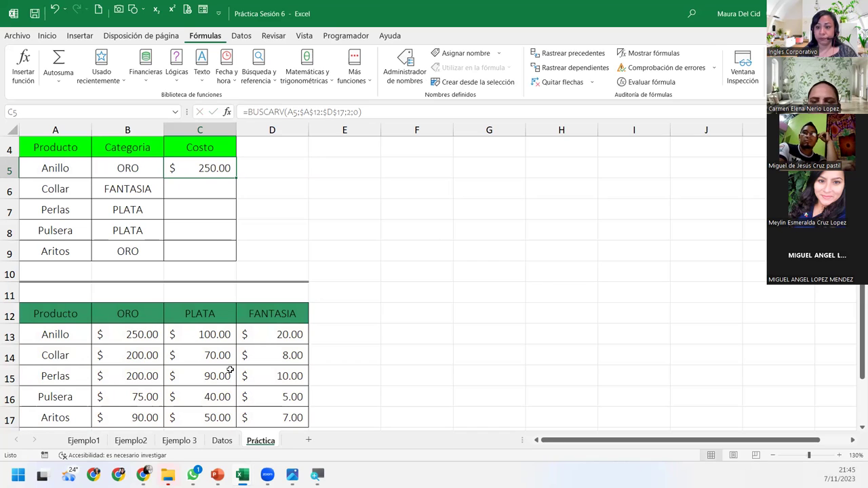
left_click(304, 171)
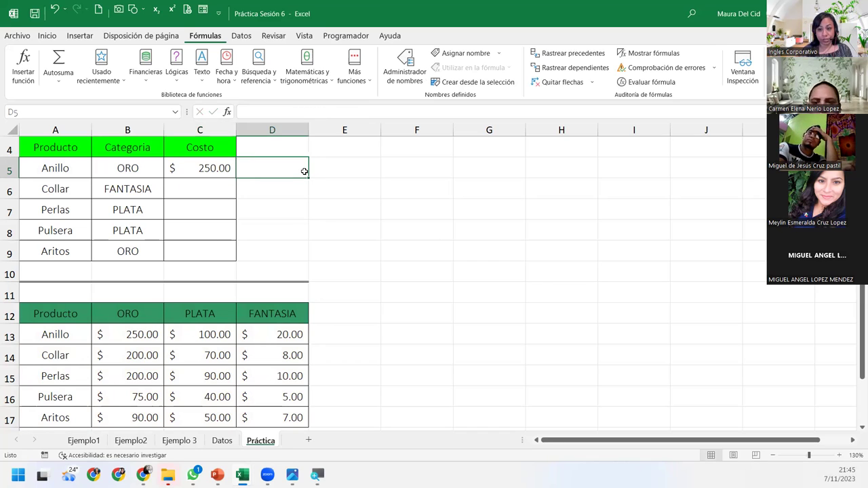
left_click(320, 169)
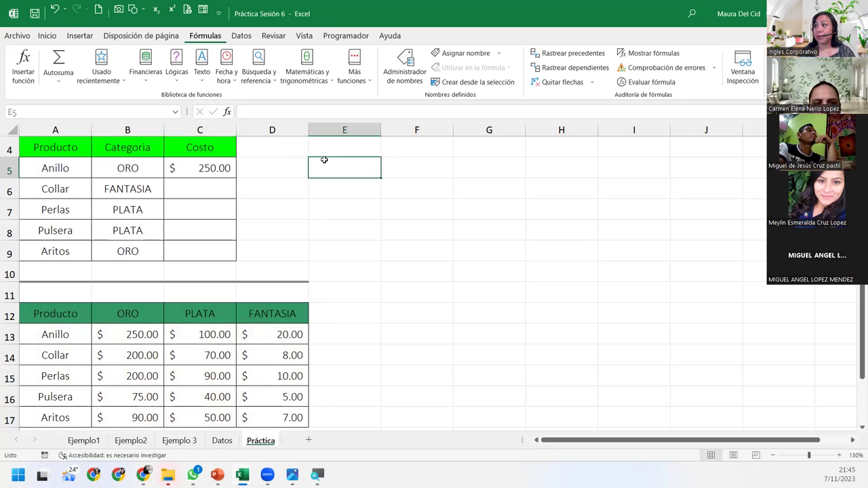
left_click(337, 147)
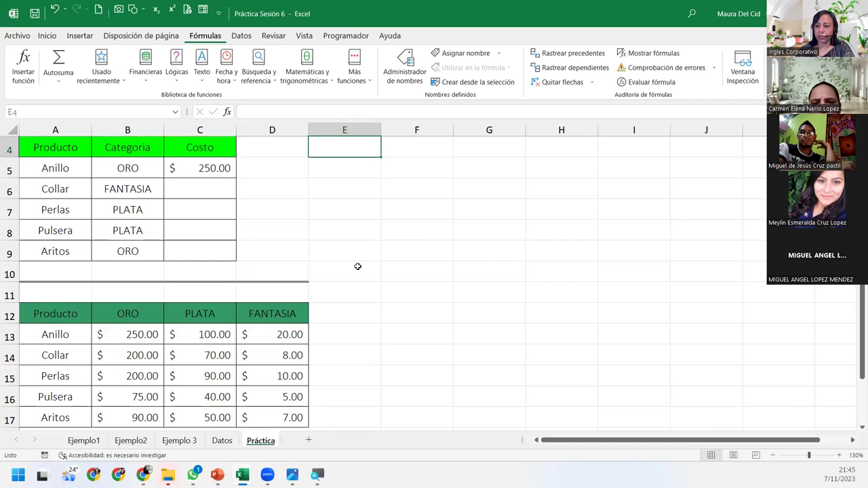
Enter the heading 'Asignar número de columna' in E4.
type("Asignar")
type(" nú")
key("BackSpace")
type("´m")
key("BackSpace")
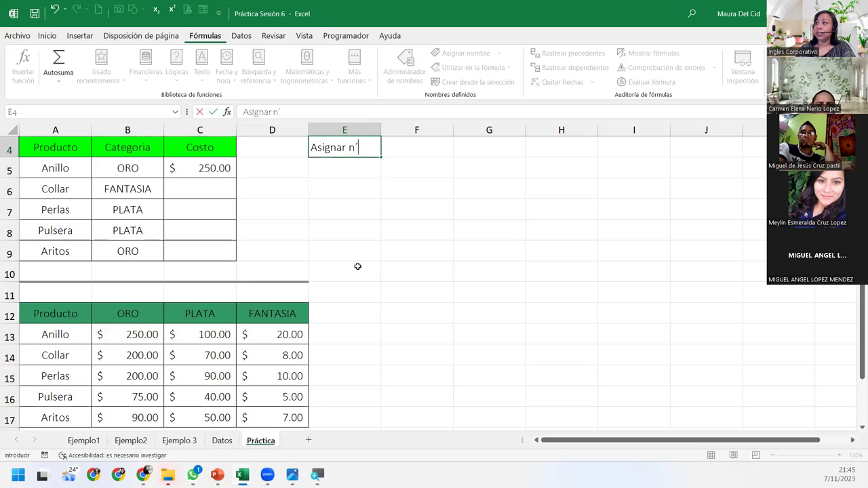
type("úmero de columna")
key("Return")
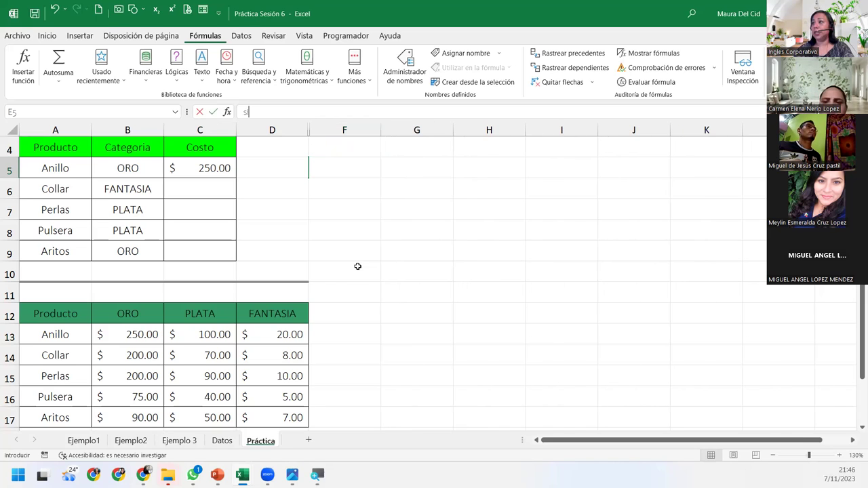
Clear the stray E5 entry, undo to restore column E, and start =SI( in E5.
type("s")
key("BackSpace")
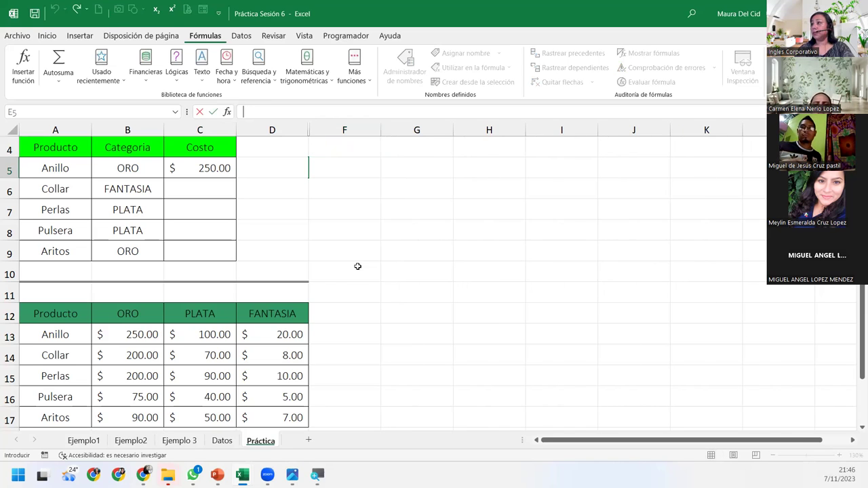
key("BackSpace")
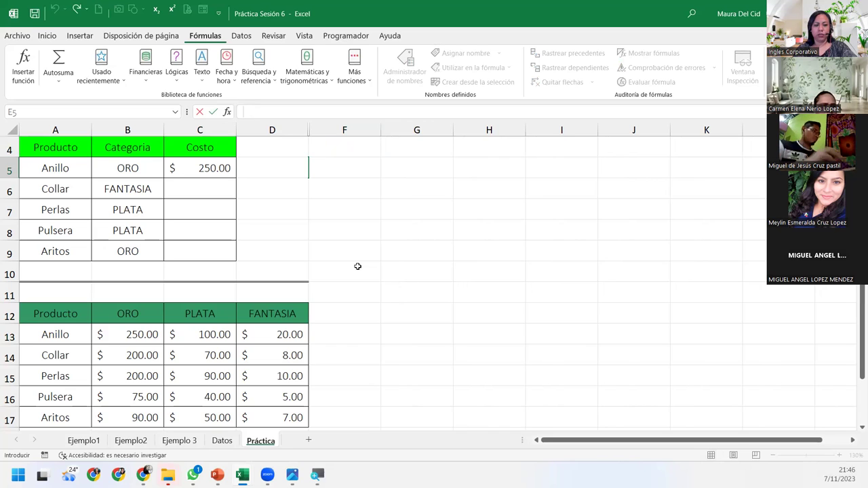
key("Escape")
key("ctrl+z")
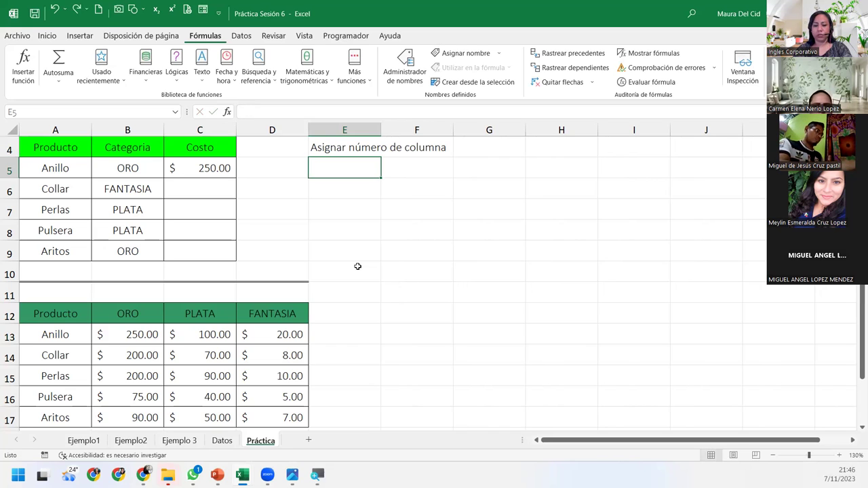
type("=SI(")
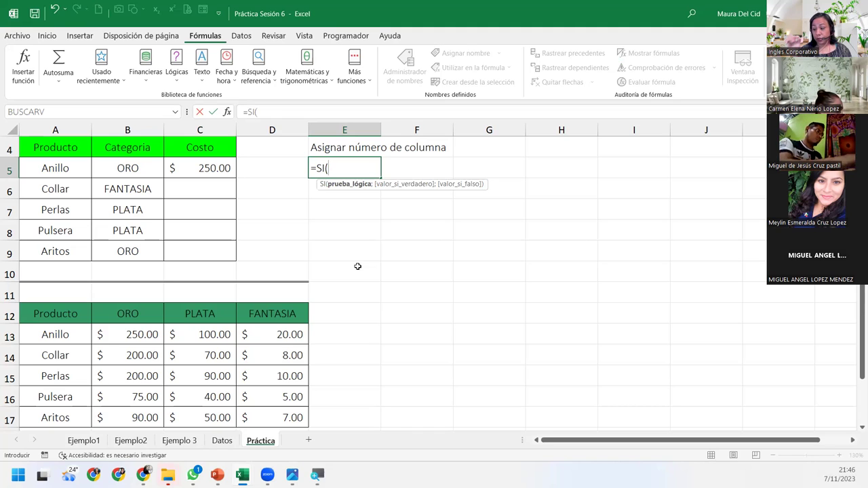
Write the first condition B5=$B$12 returning 2, then begin a nested SI(.
left_click(110, 166)
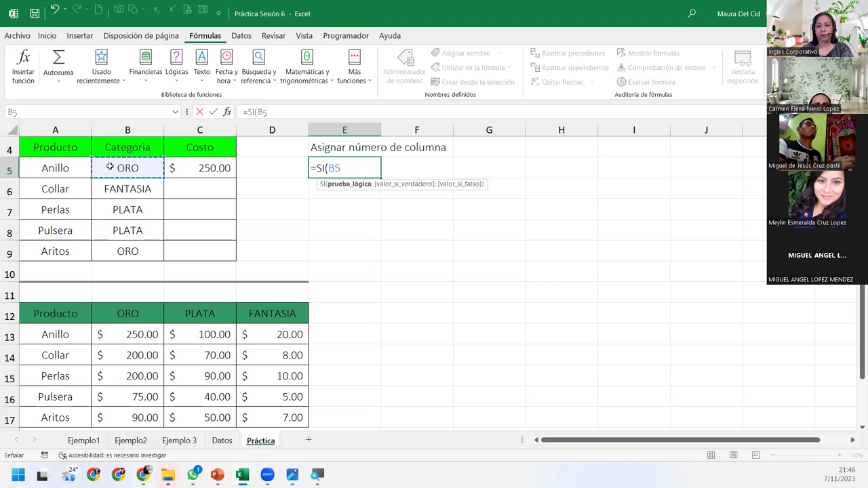
type("=")
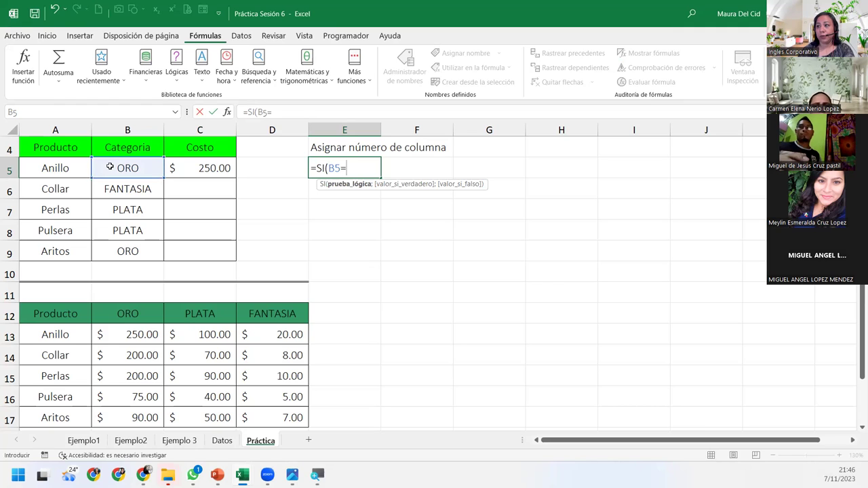
left_click(126, 308)
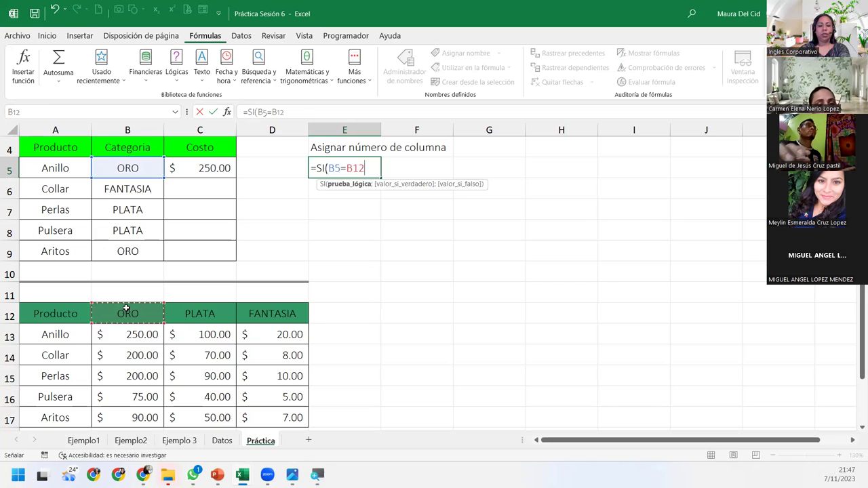
key("F4")
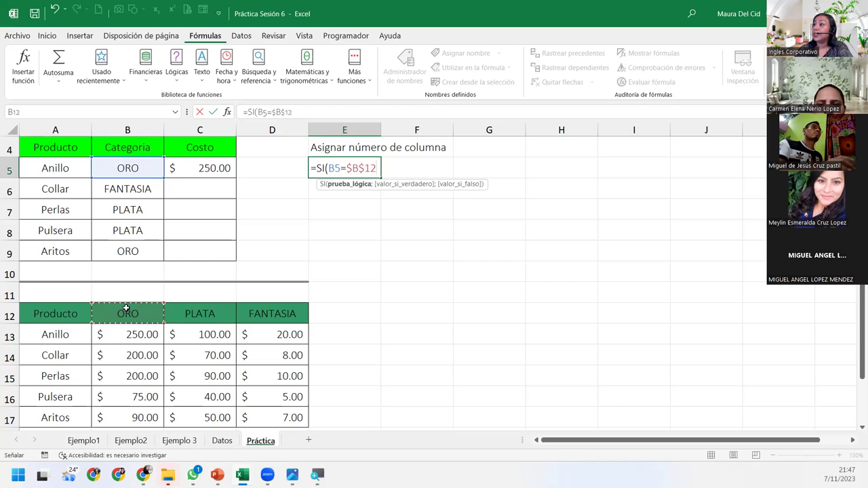
type(";")
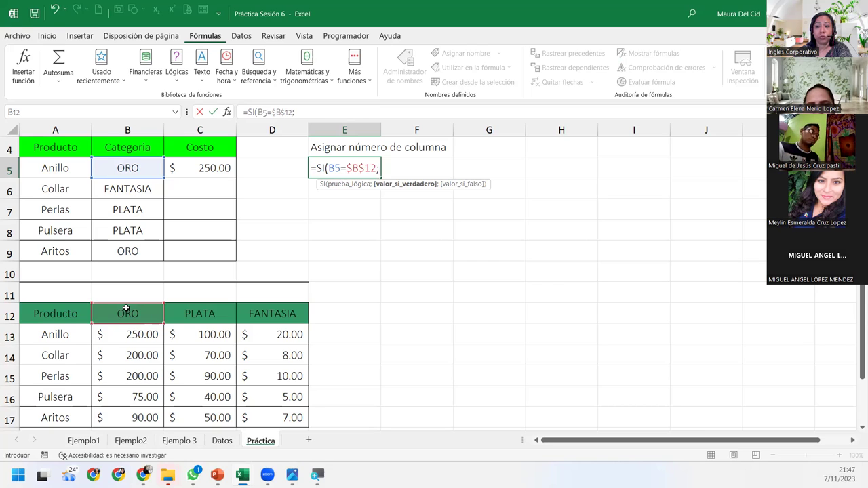
type("2")
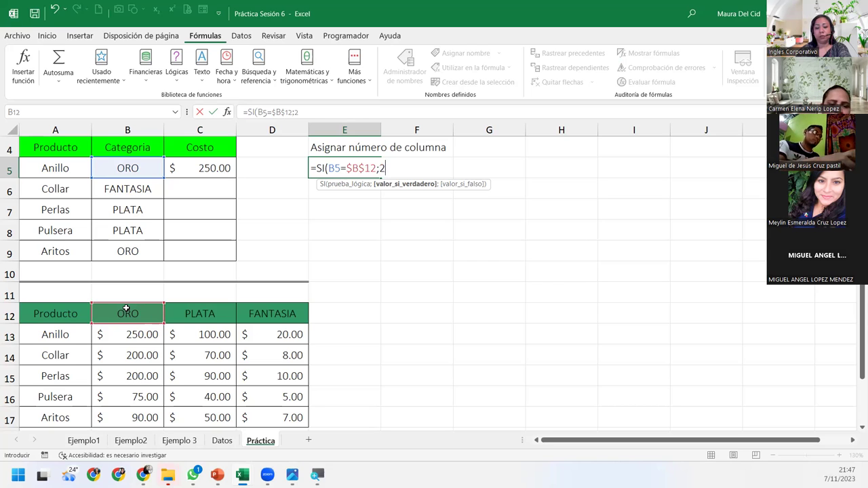
type(";")
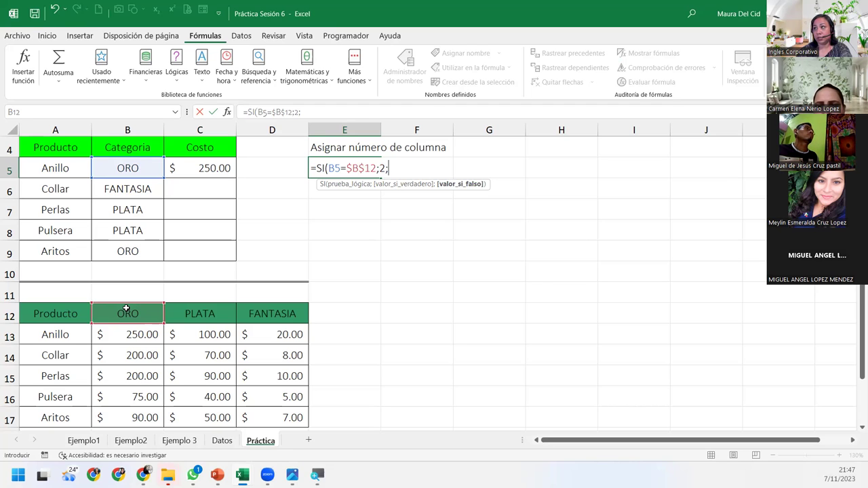
type("SI(")
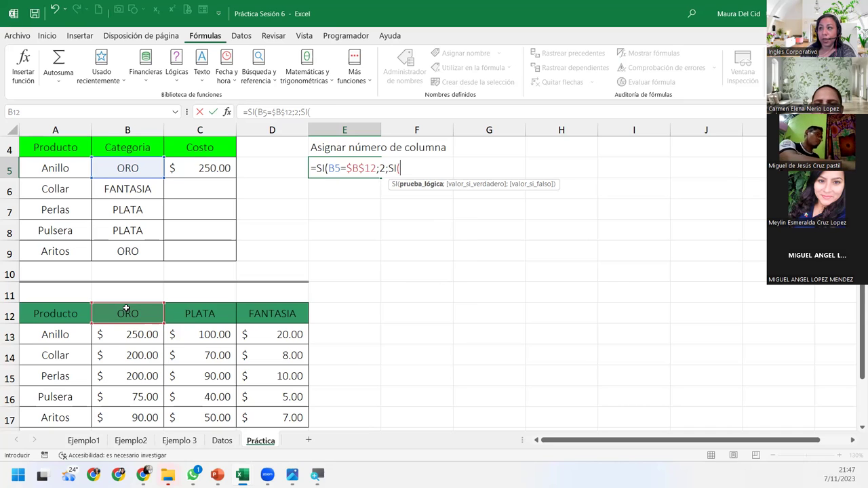
Add the PLATA check B5=$C$12 returning 3 and open another nested SI(.
left_click(109, 167)
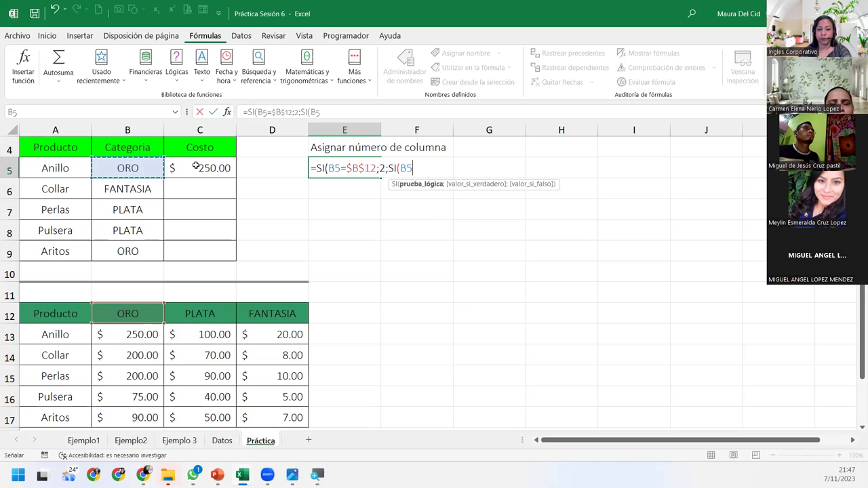
type("=")
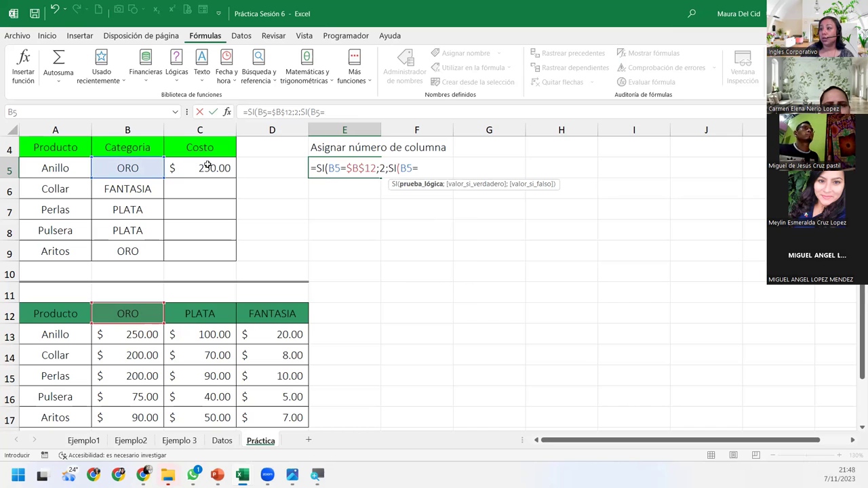
left_click(215, 313)
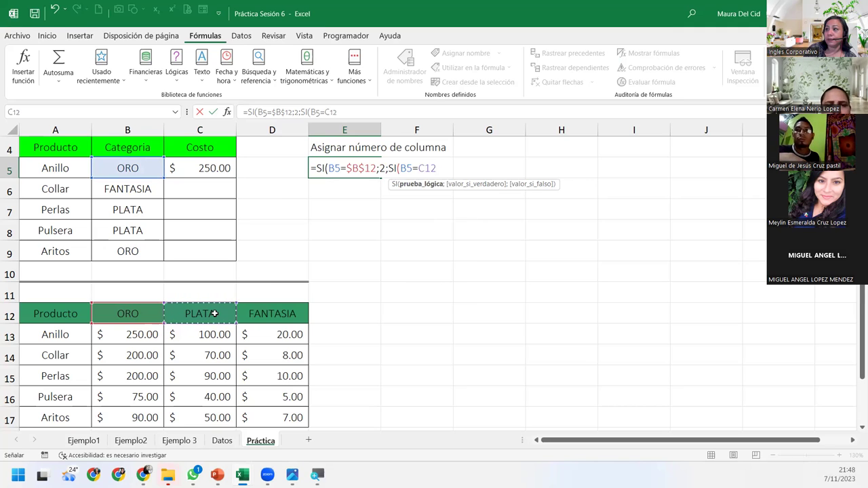
key("F5")
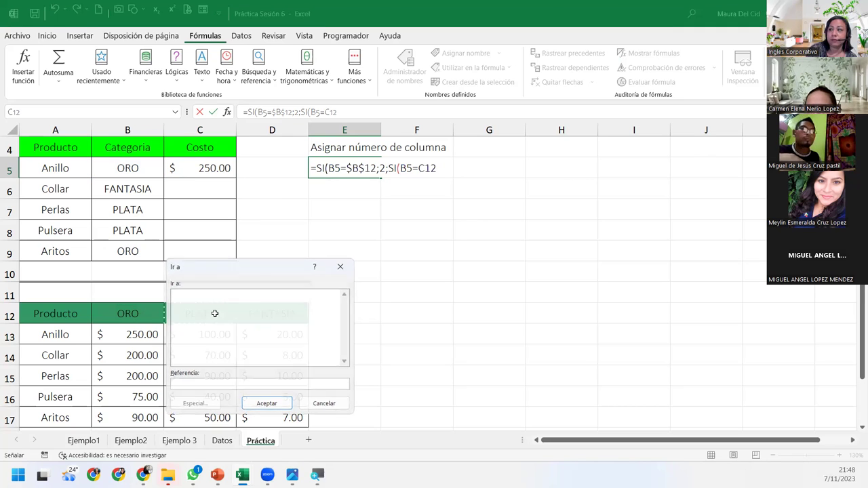
key("Escape")
key("F4")
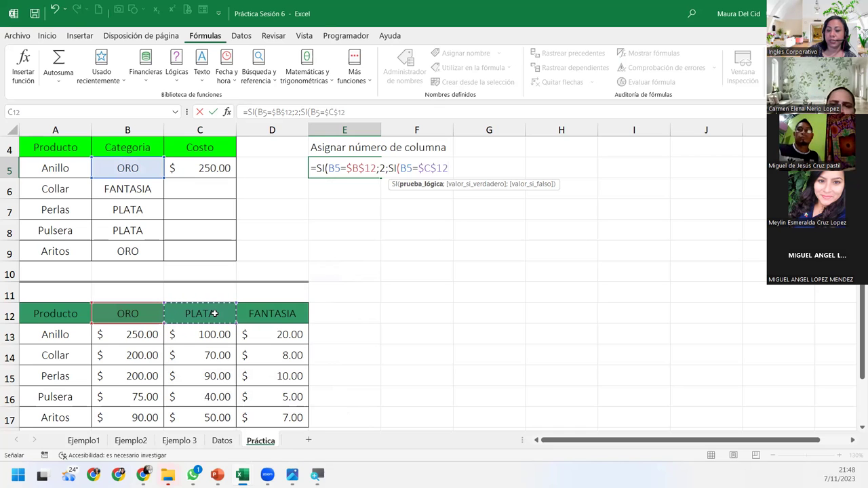
type(";")
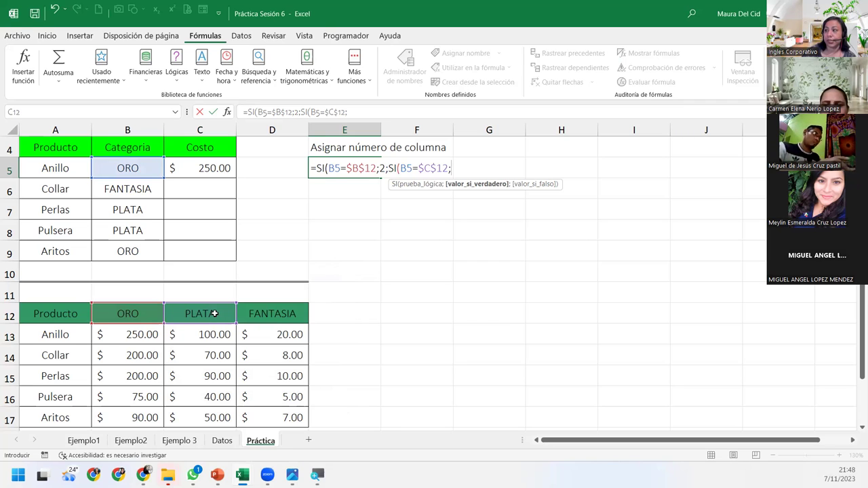
type("3")
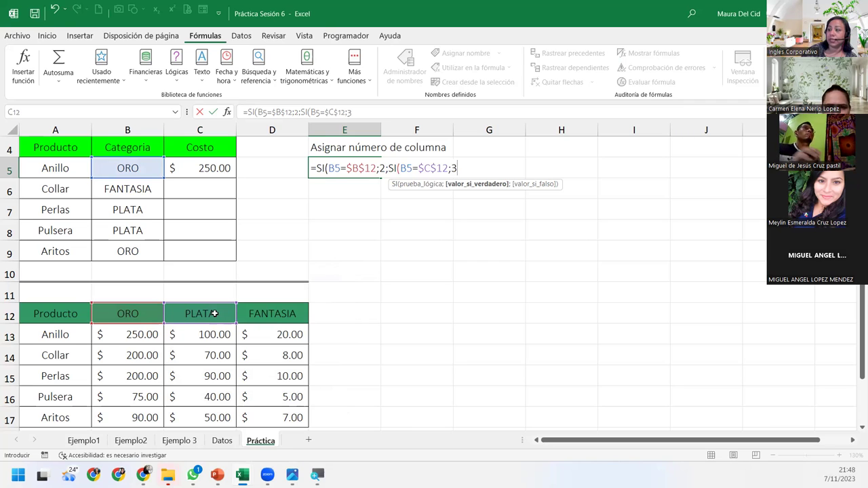
type(";")
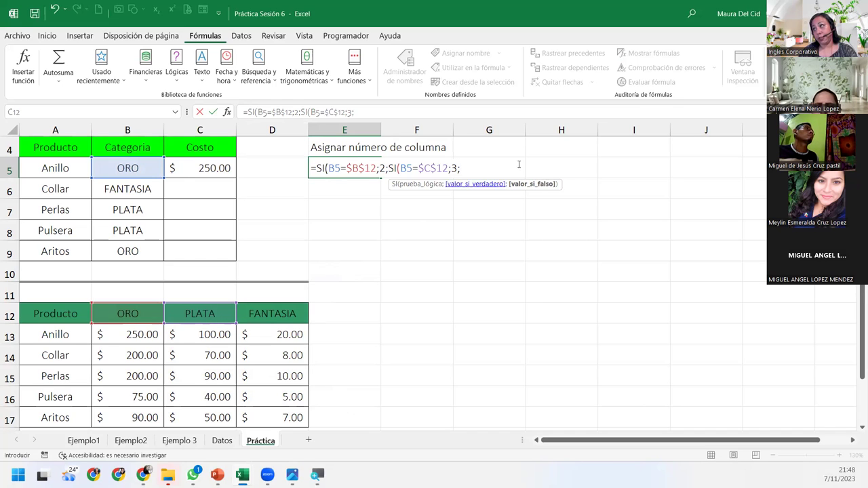
type("SI(")
Add the FANTASIA check B5=$D$12 returning 4.
left_click(125, 171)
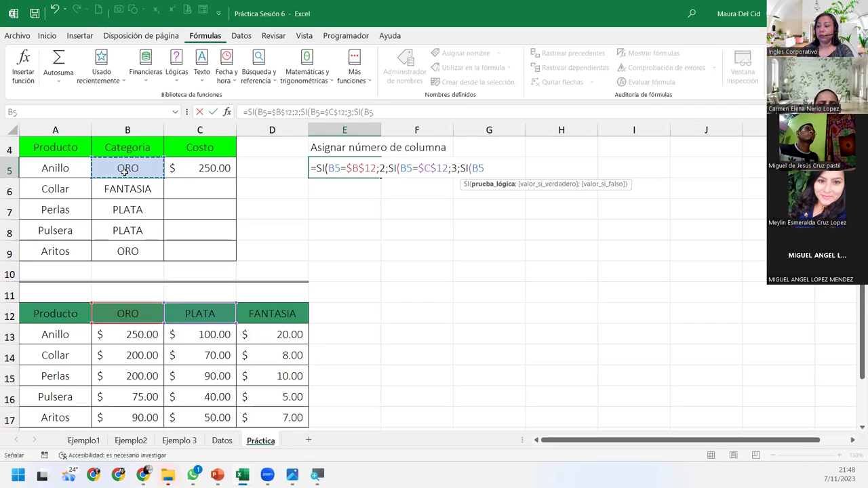
type("=")
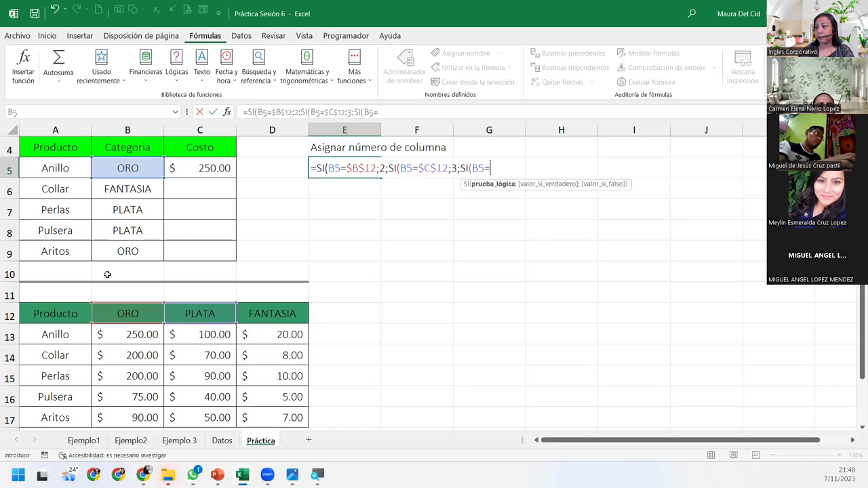
left_click(289, 320)
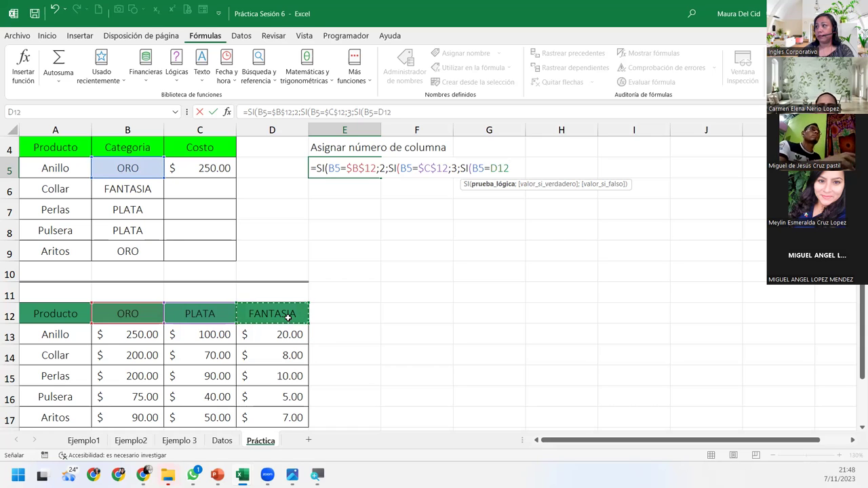
key("F4")
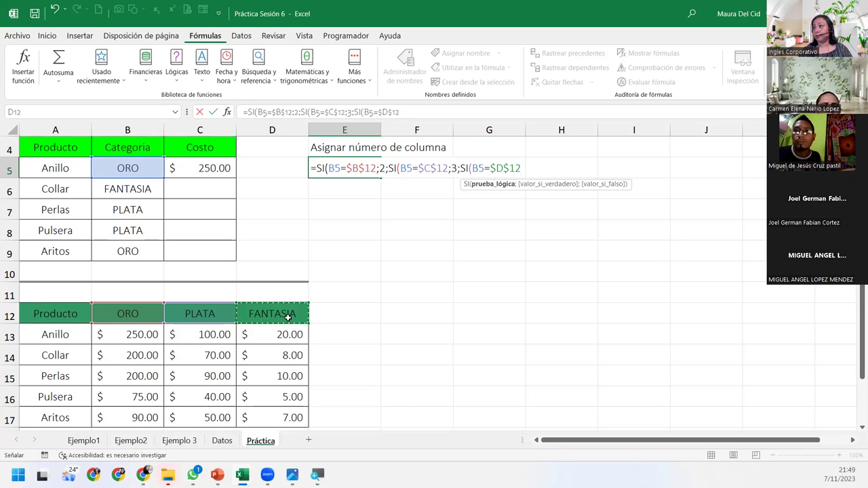
type(";")
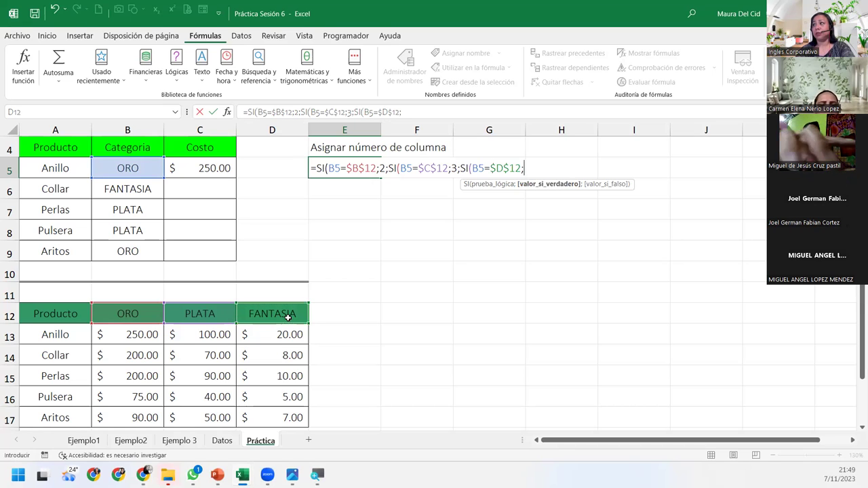
type("4")
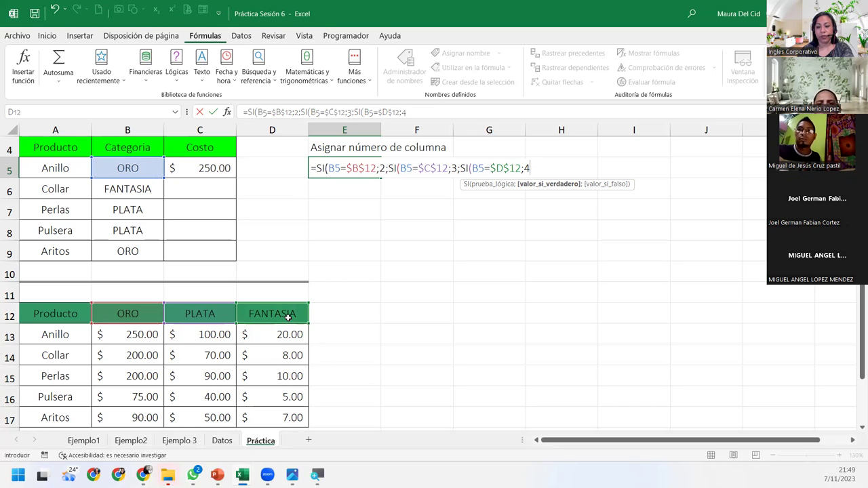
type(";")
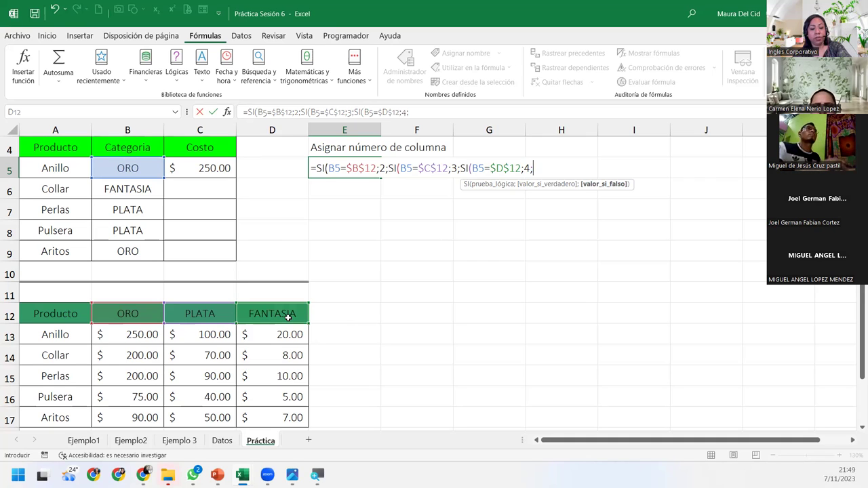
End E5's formula with the fallback "Categoria incorrecta" and close it with ))).
type("\"Categori")
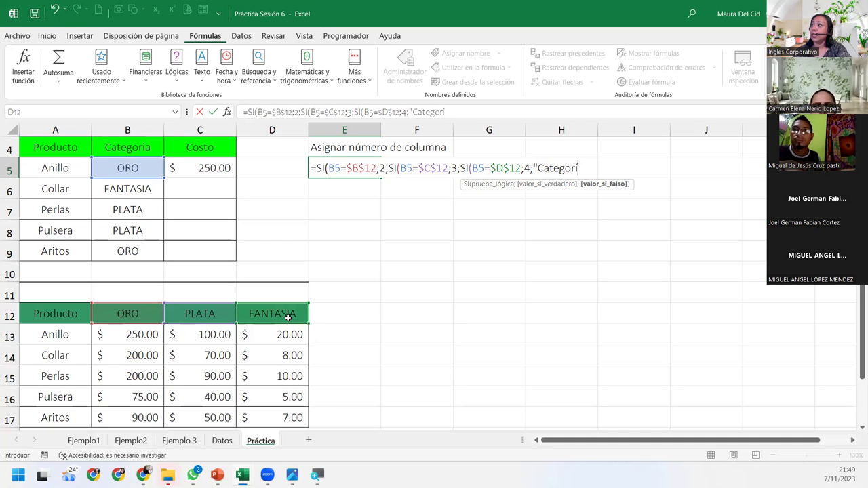
key("BackSpace")
type("ia ")
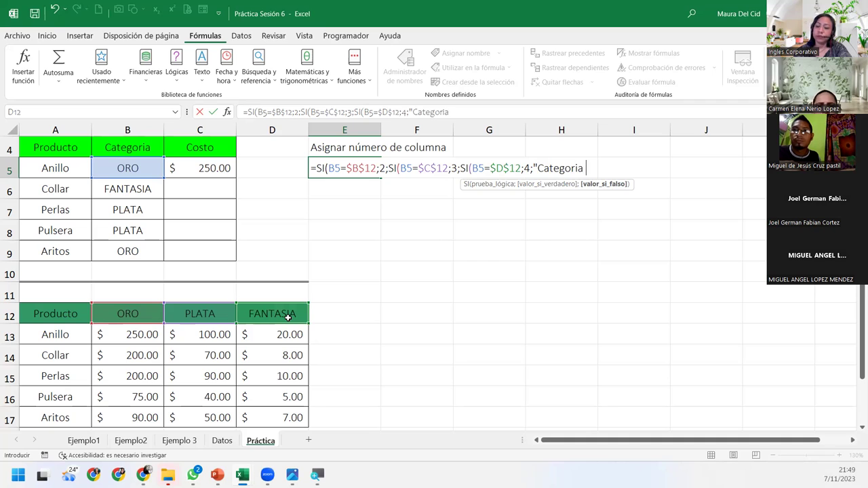
type("incor")
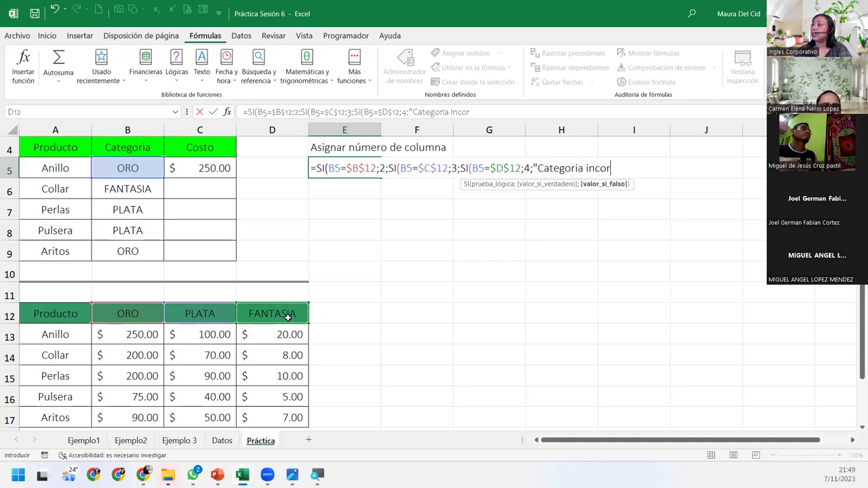
type("recta")
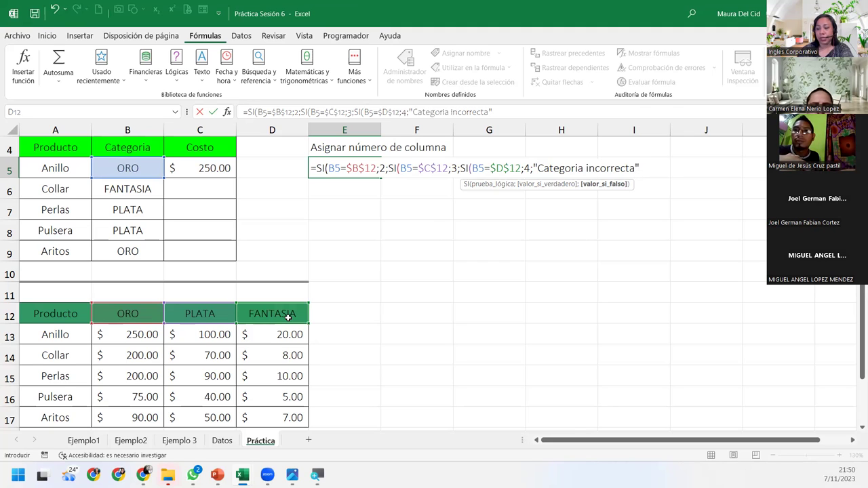
type("))")
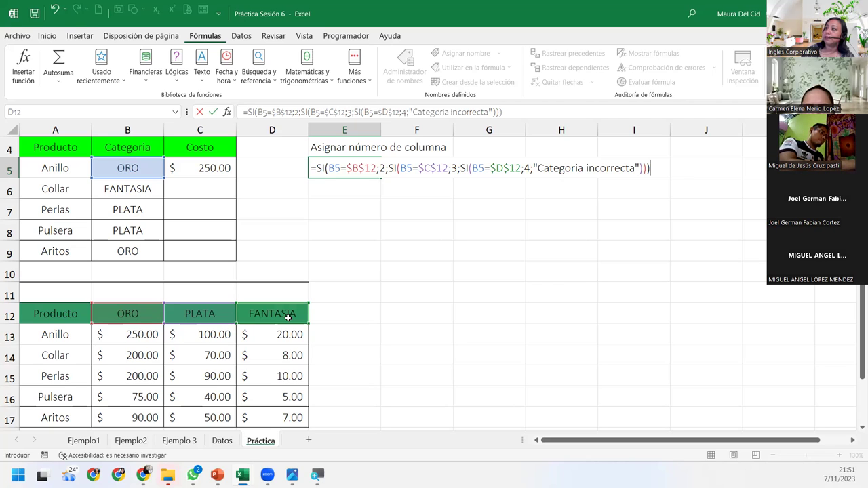
Commit E5's formula and test it by setting B5 to FANTASIA.
key("Return")
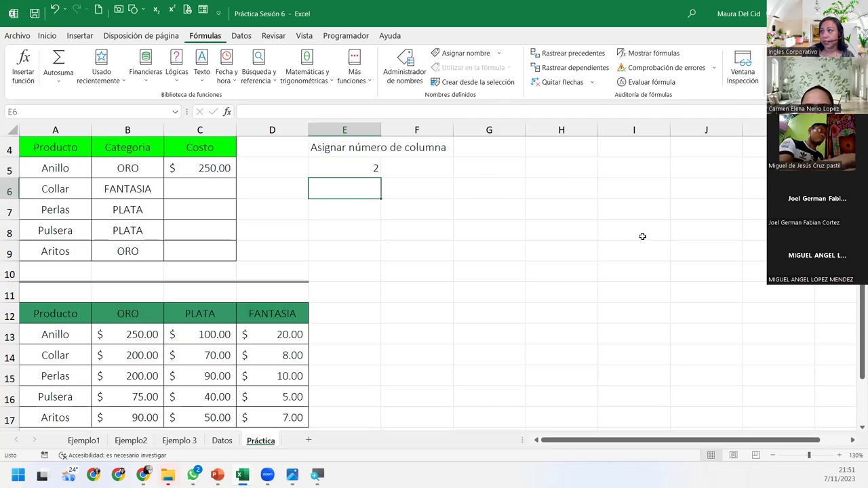
left_click(344, 159)
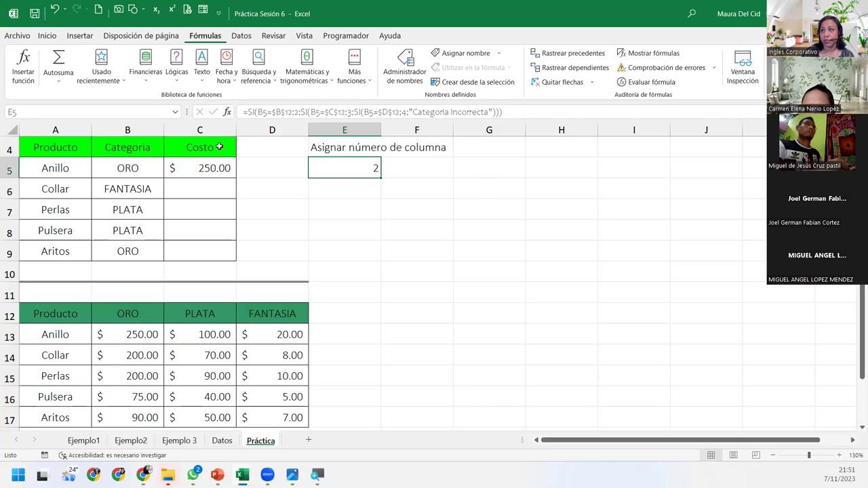
left_click(113, 171)
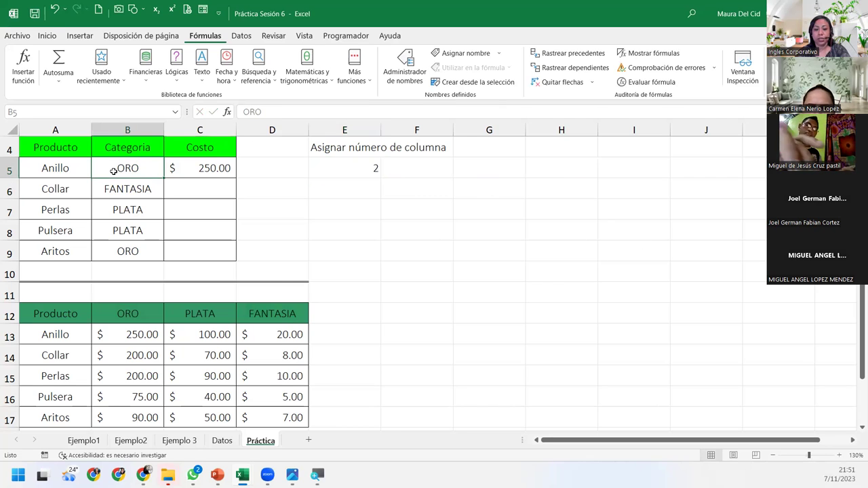
type("fant")
key("Return")
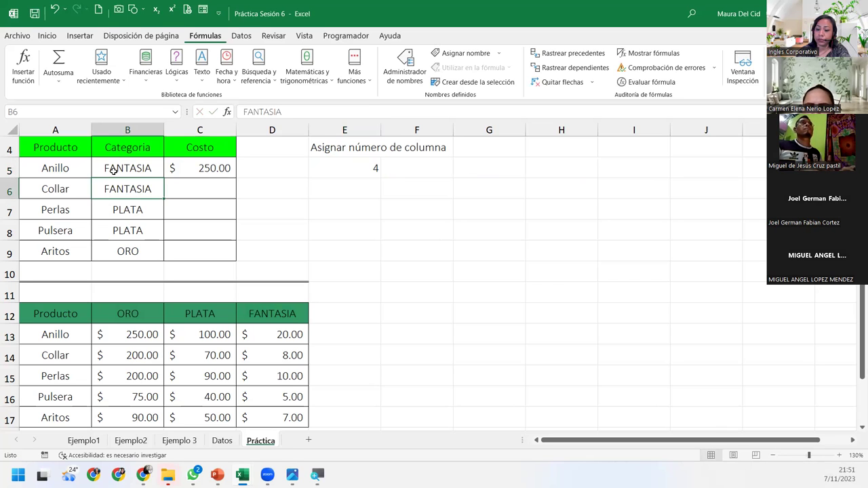
Test E5 with PLATA and then the invalid category cobre in B5.
left_click(114, 171)
type("pla")
key("Return")
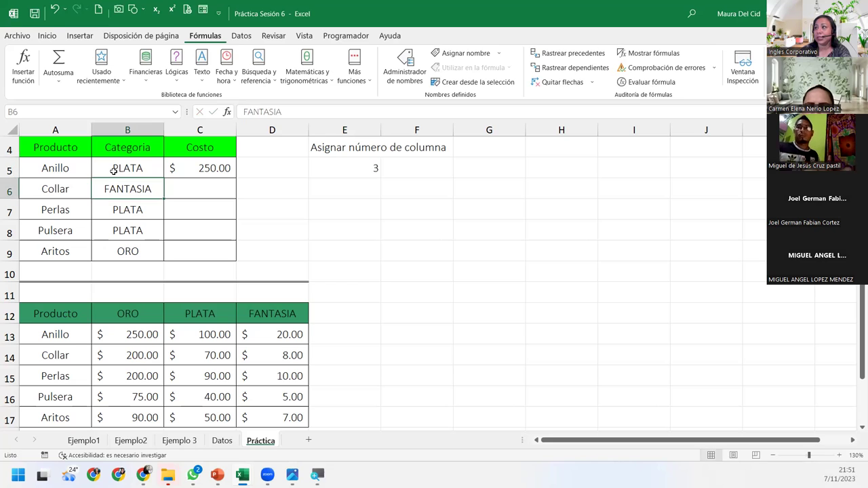
left_click(113, 171)
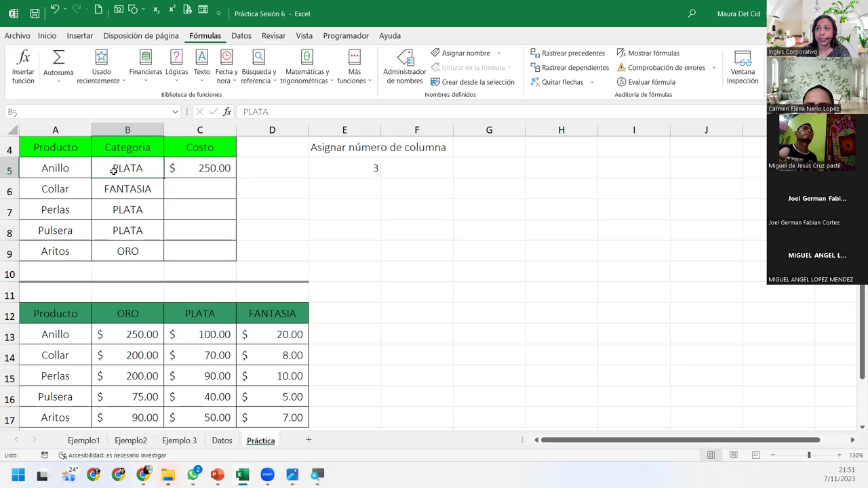
type("cobre")
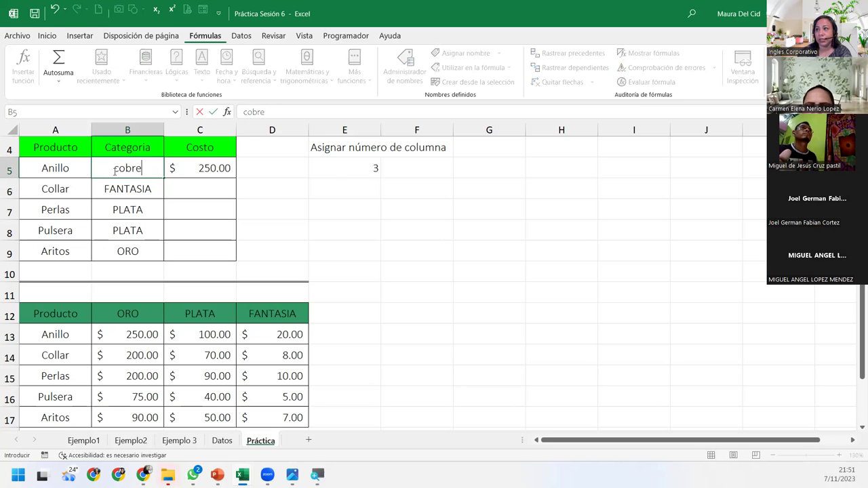
key("Return")
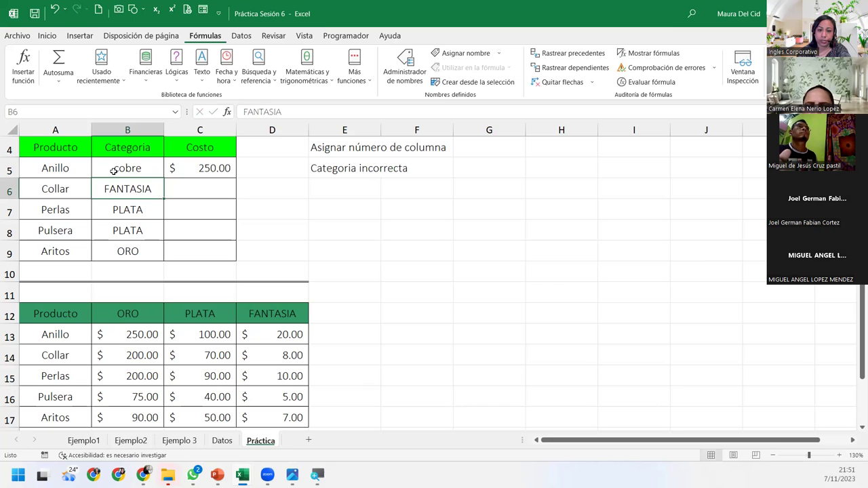
Undo the accidental ORO entry in B6 and set B5 back to oro.
type("or")
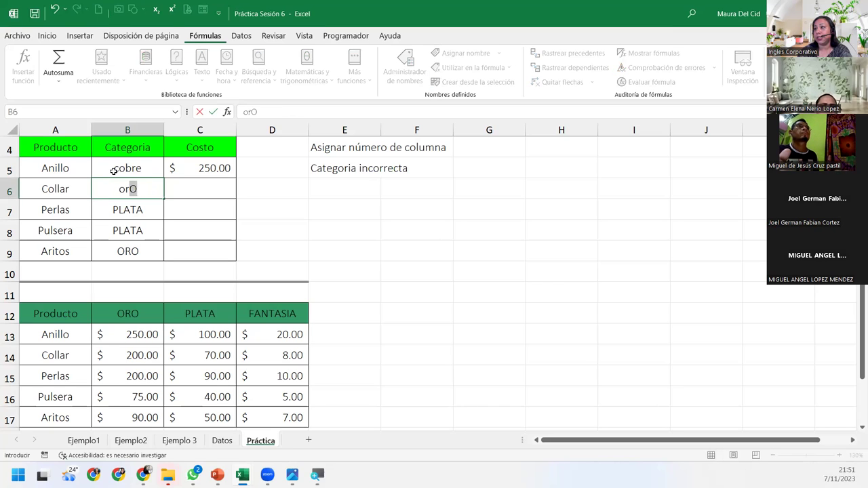
key("Return")
type("}")
key("ctrl+z")
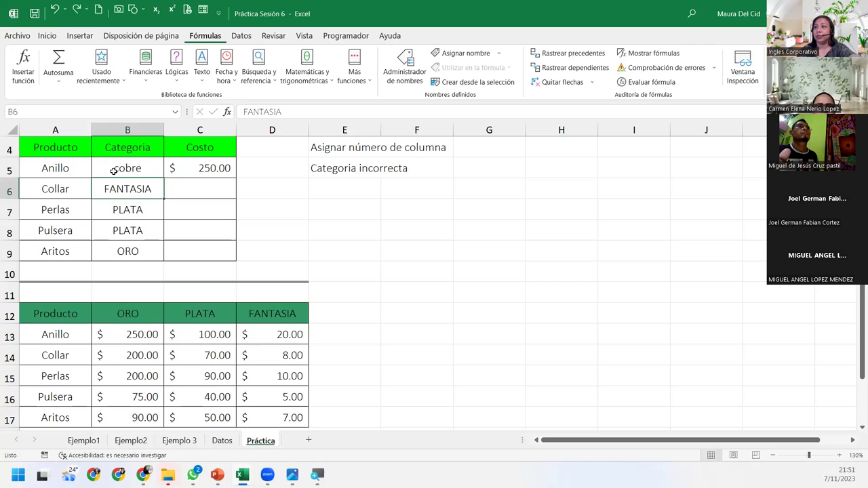
left_click(114, 170)
type("oro")
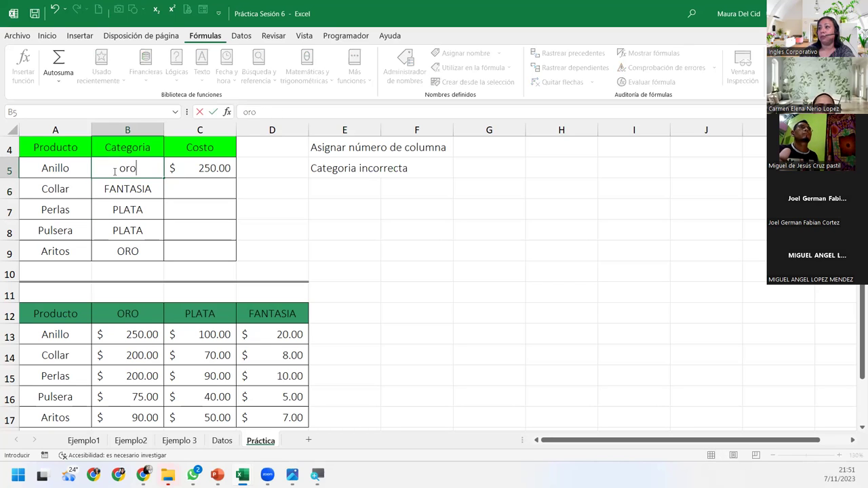
key("Return")
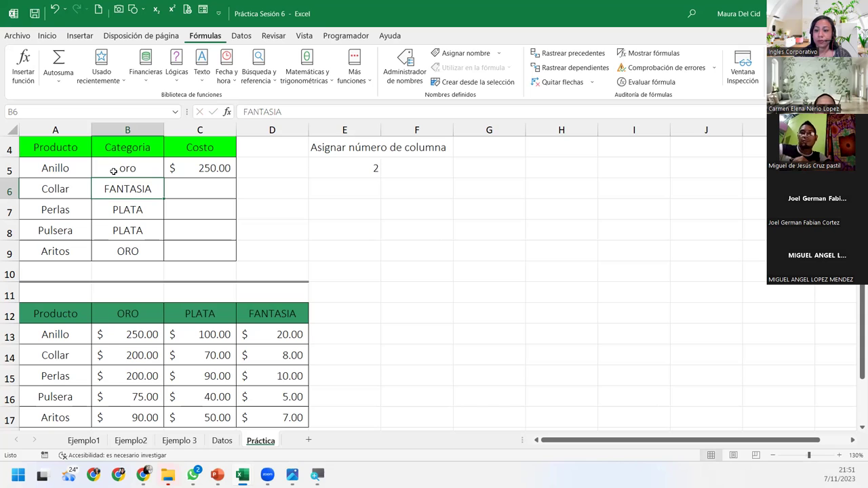
Re-enter E5 unchanged, then reopen C5's BUSCARV and select its column number 2.
left_click(367, 168)
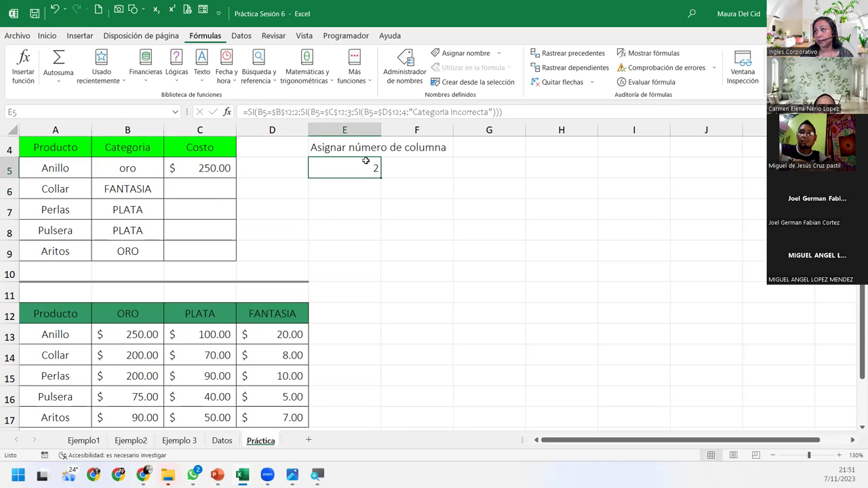
double_click(367, 168)
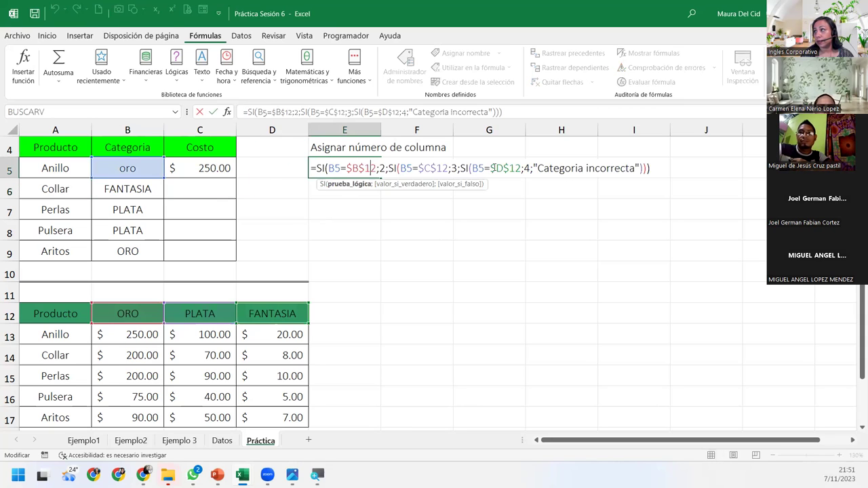
left_click(665, 167)
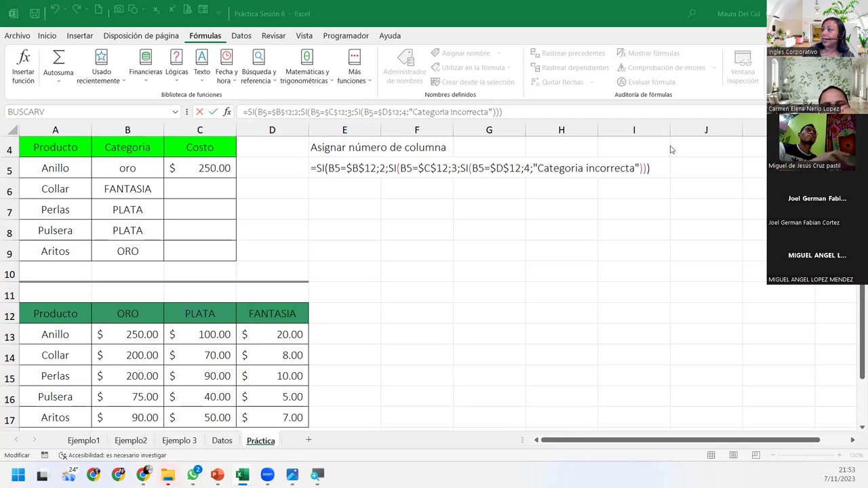
left_click(666, 166)
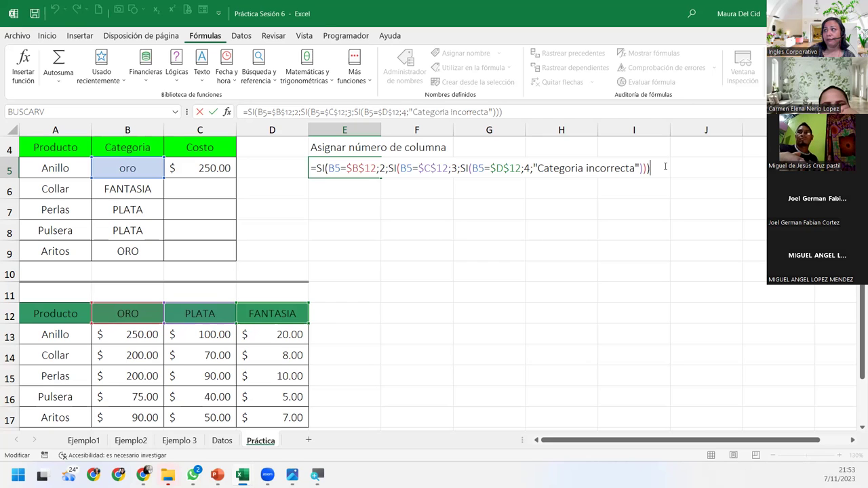
key("Return")
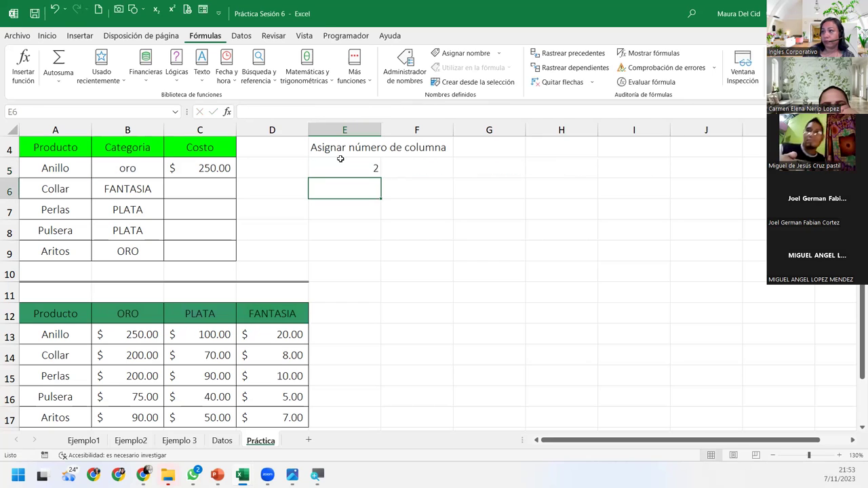
double_click(212, 167)
double_click(307, 169)
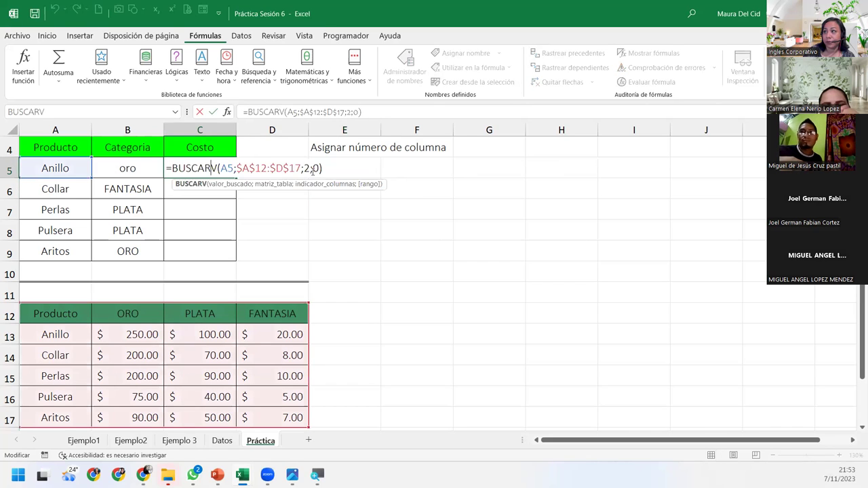
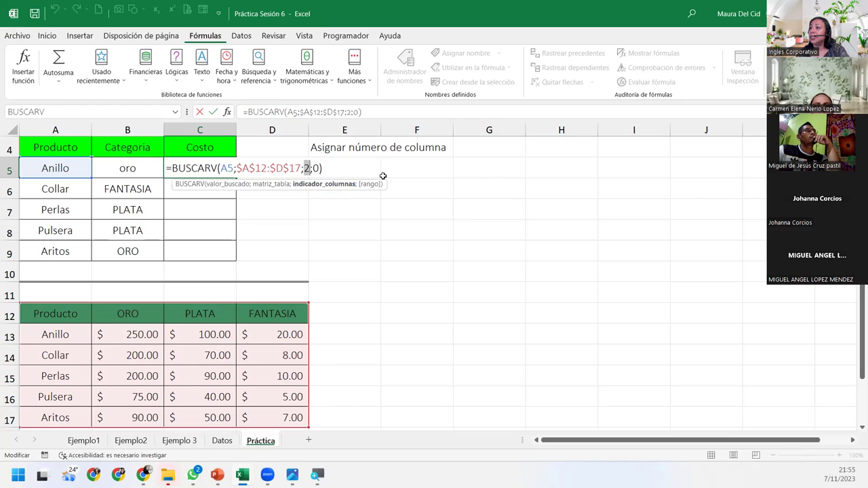
Commit C5's BUSCARV with column index 2 and copy E5's nested SI formula.
key("ctrl+Return")
left_click(358, 176)
double_click(364, 164)
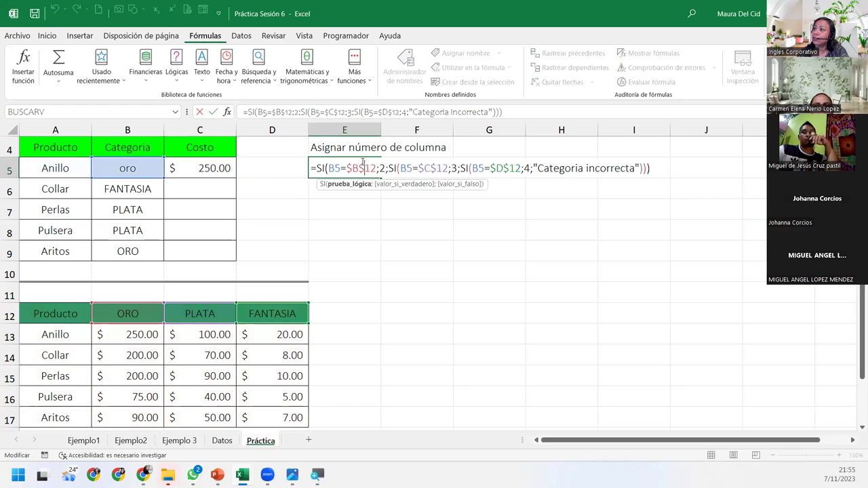
left_click_drag(318, 167, 666, 179)
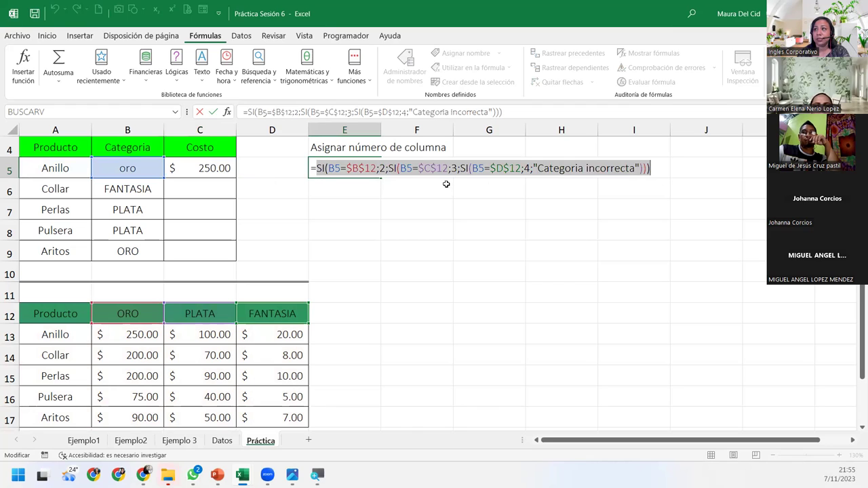
type("1")
key("Escape")
Try inserting SI as C5's column index, cancel the edit, and reselect E5.
double_click(217, 171)
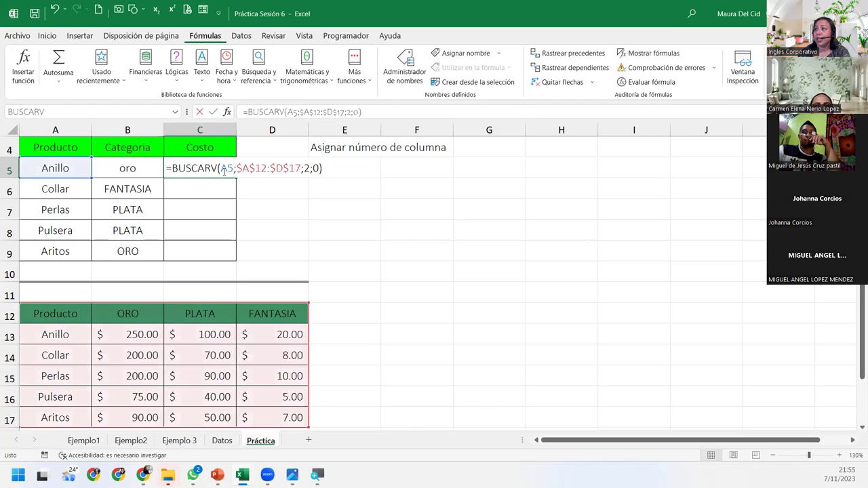
left_click(341, 186)
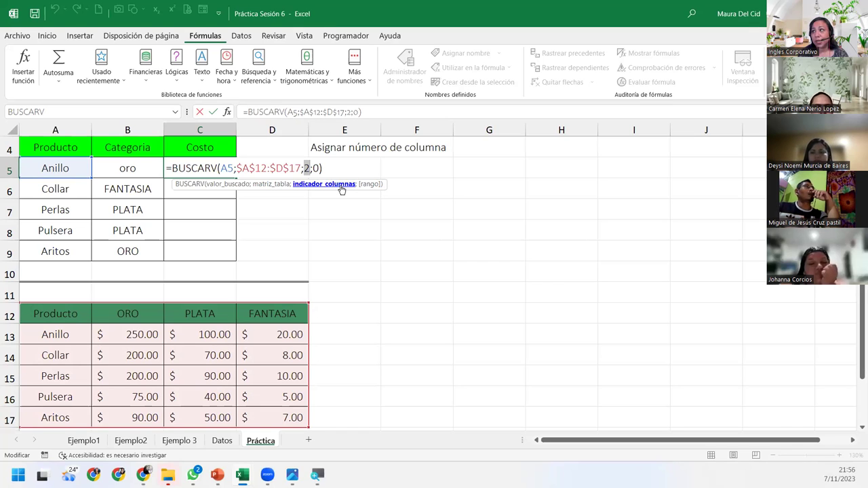
type("si")
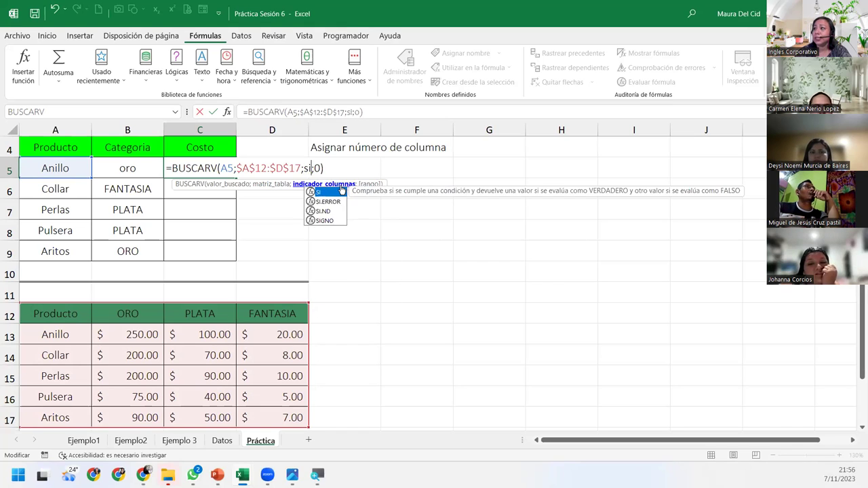
double_click(341, 191)
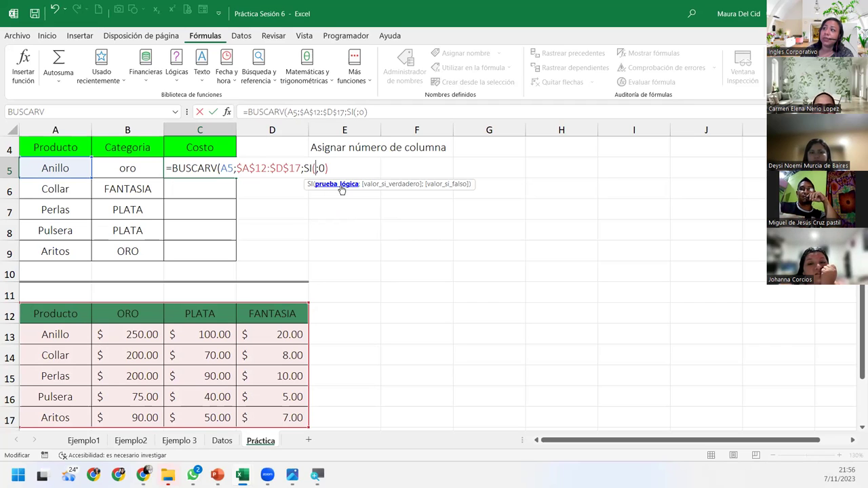
key("Escape")
left_click(366, 171)
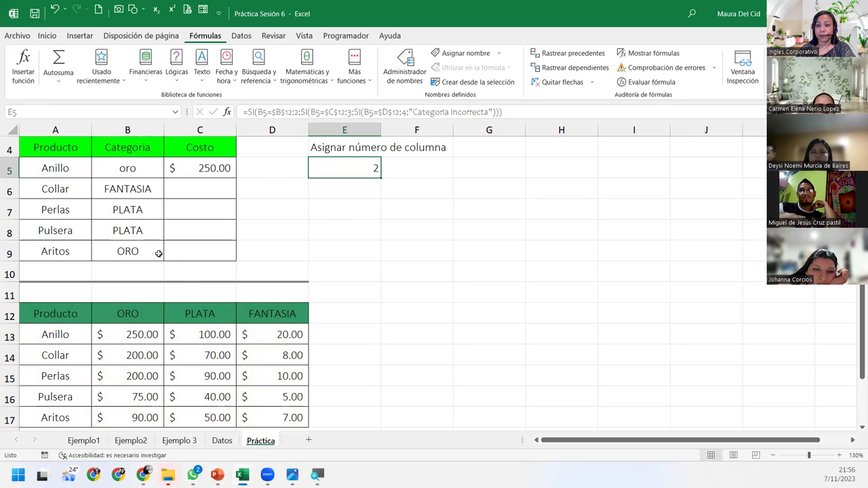
Open C5's =BUSCARV(A5;$A$12:$D$17;2;0) for editing with the column index 2 selected.
left_click(193, 166)
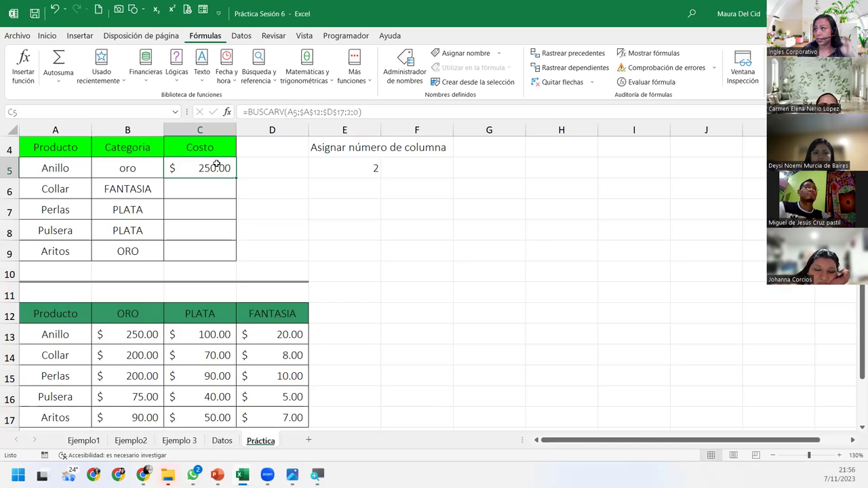
double_click(216, 165)
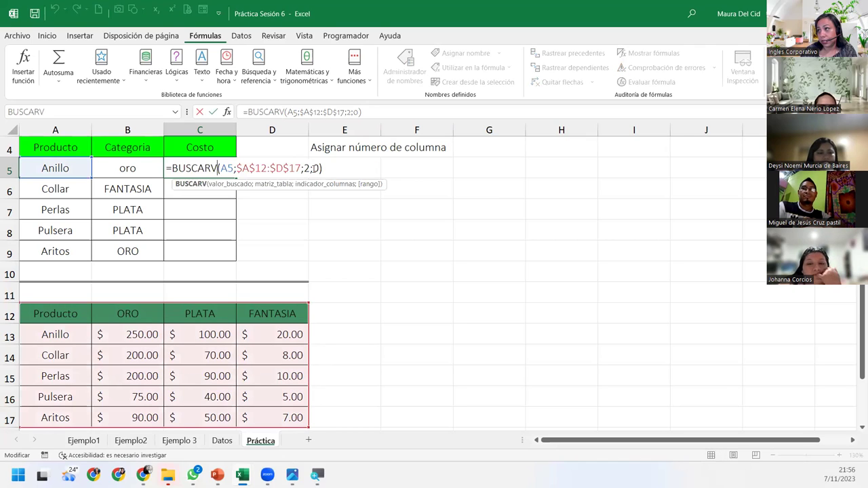
double_click(305, 168)
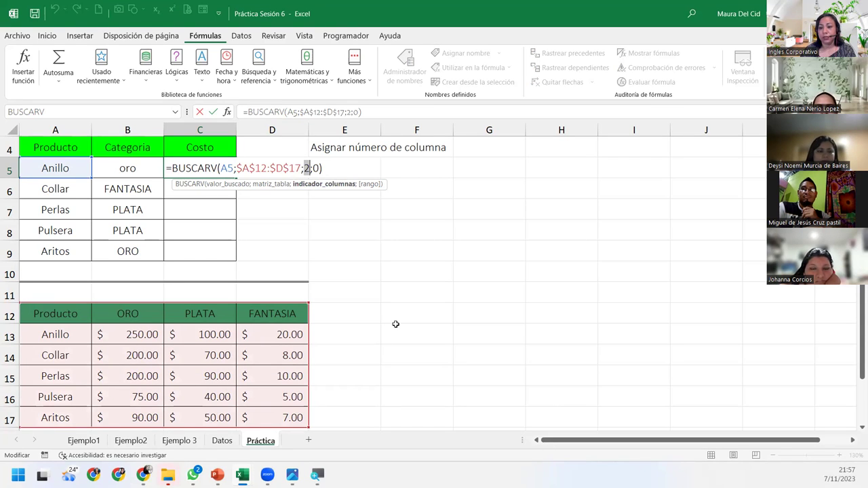
Paste the nested SI over C5's column index 2 and fill the formula down to C9.
type("SI(B5=$B$12;2;SI(B5=$C$12;3;SI(B5=$D$12;4;\"Categoria incorrecta\")))")
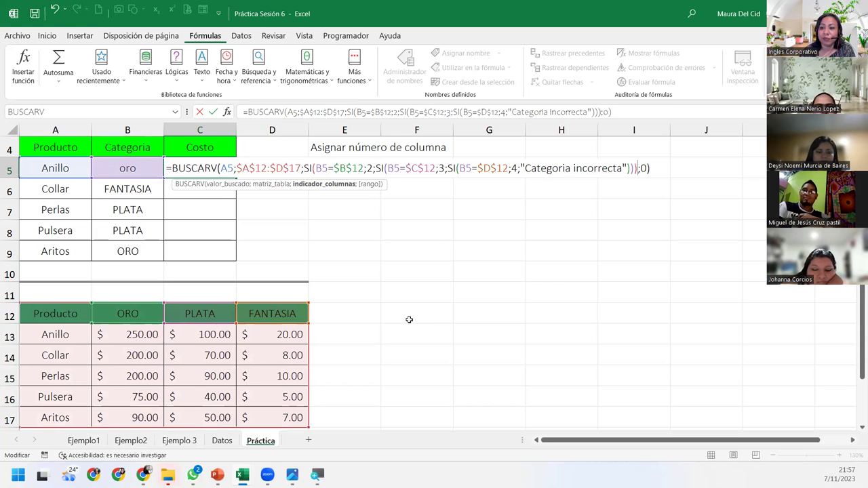
left_click(313, 168)
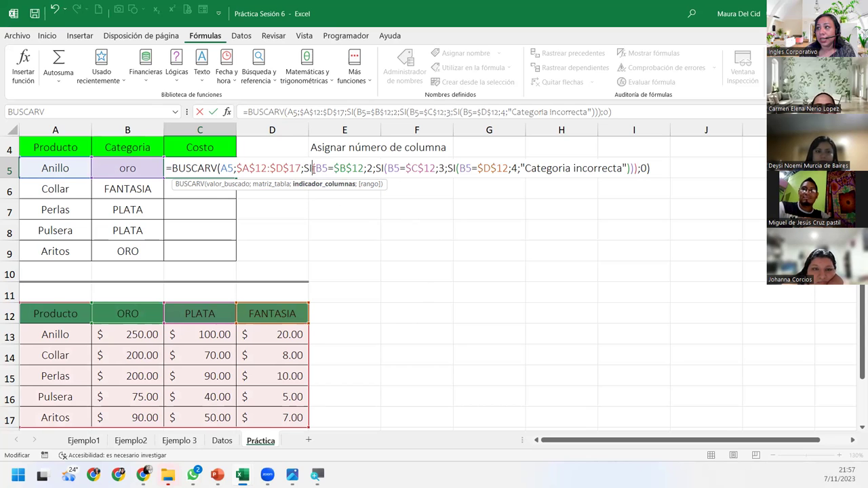
left_click(324, 183)
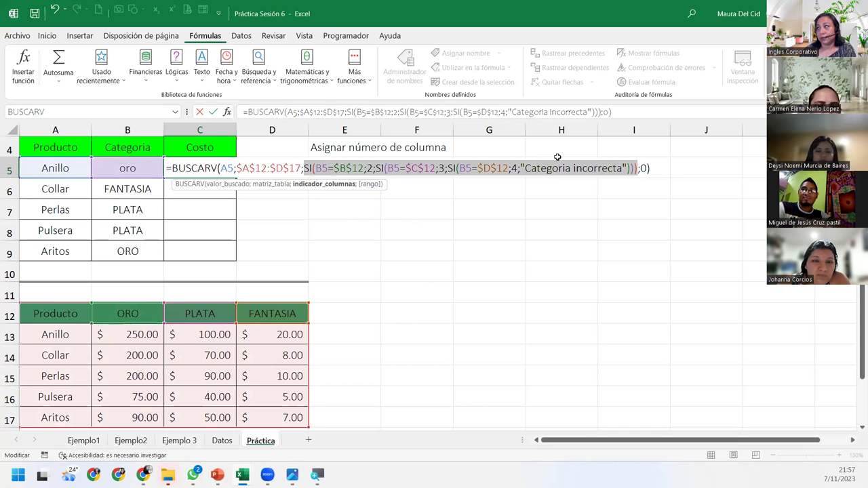
left_click(665, 167)
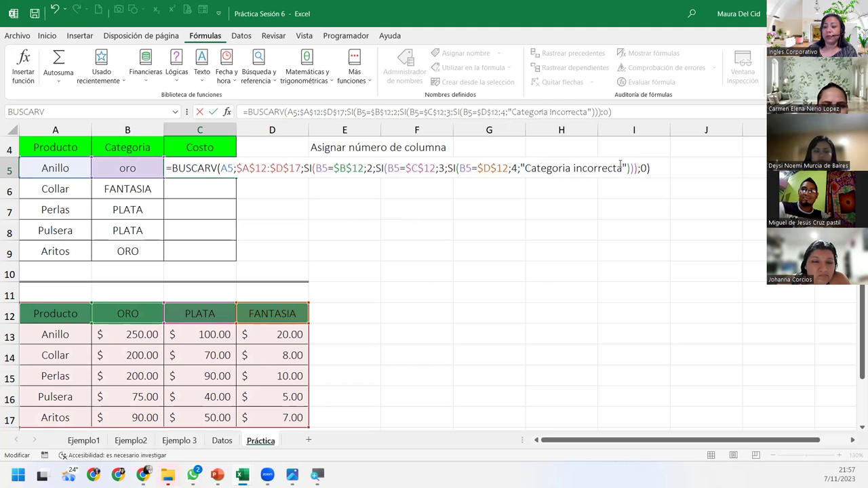
key("Return")
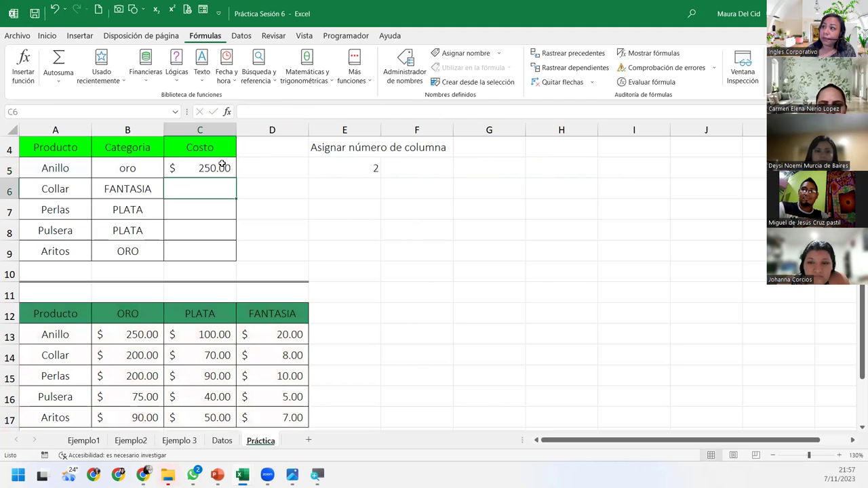
left_click(221, 164)
double_click(236, 175)
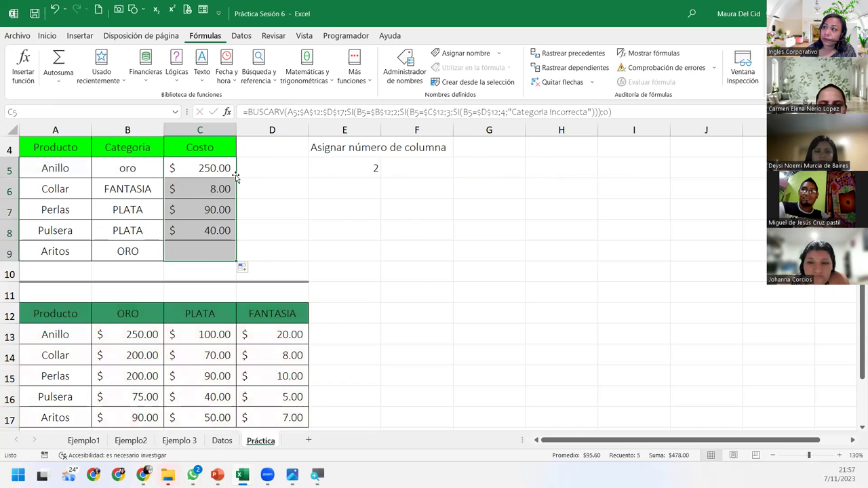
left_click(192, 204)
left_click(14, 232)
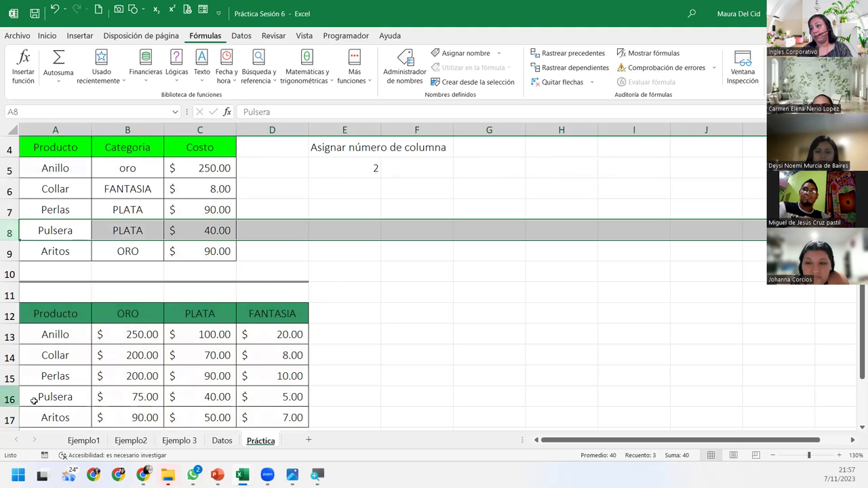
left_click(188, 393)
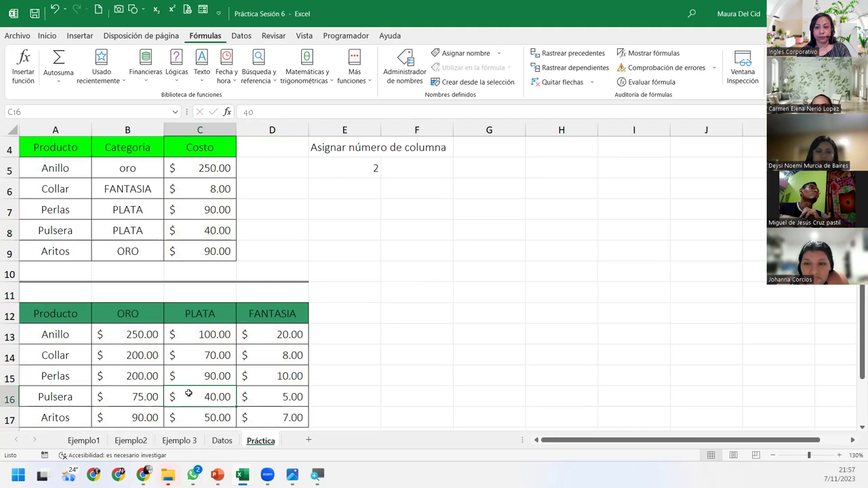
left_click(210, 232)
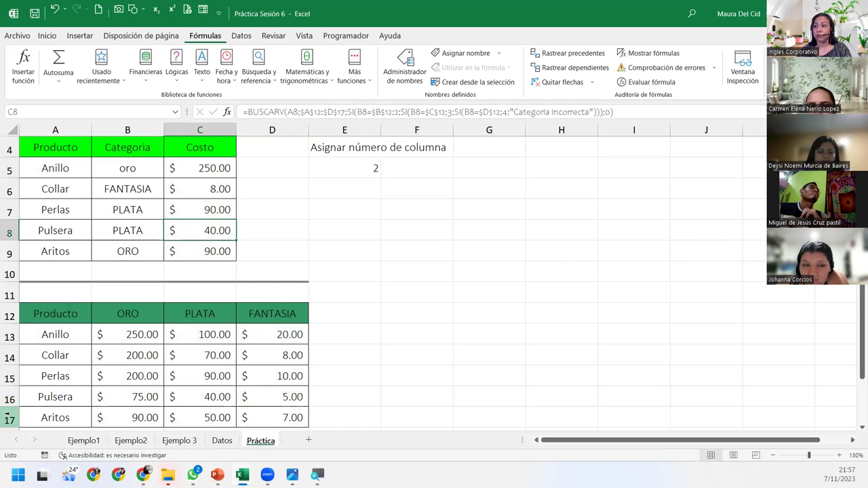
left_click(11, 418)
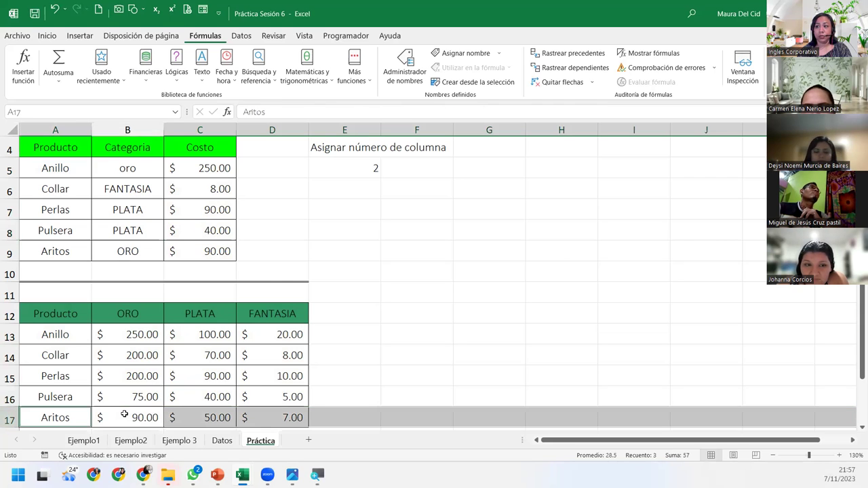
left_click(124, 415)
Edit C5 in-cell and highlight the nested SI column-index argument of its BUSCARV.
double_click(204, 167)
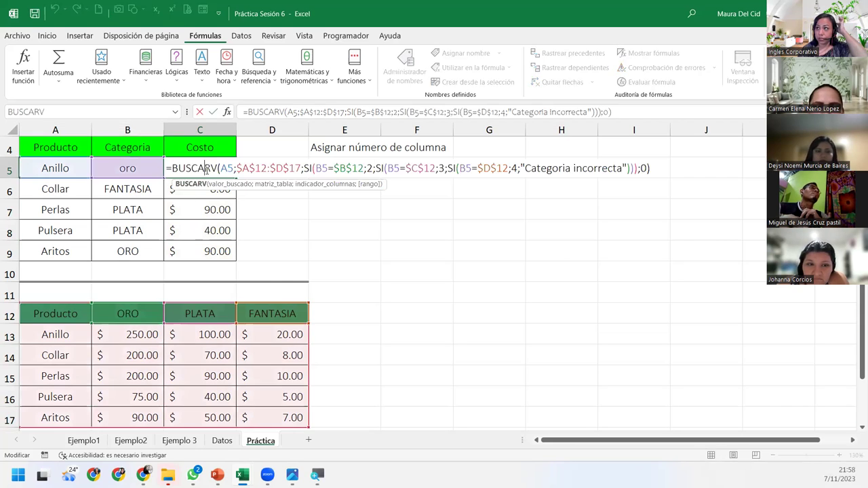
left_click(666, 168)
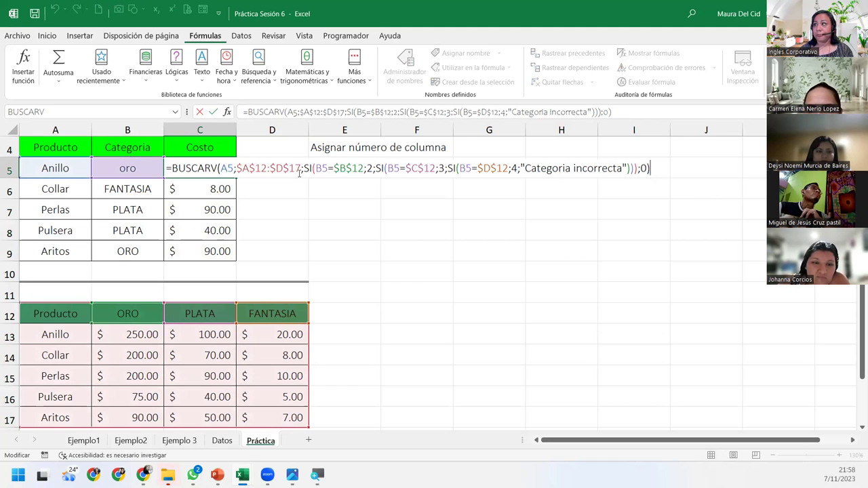
left_click(324, 184)
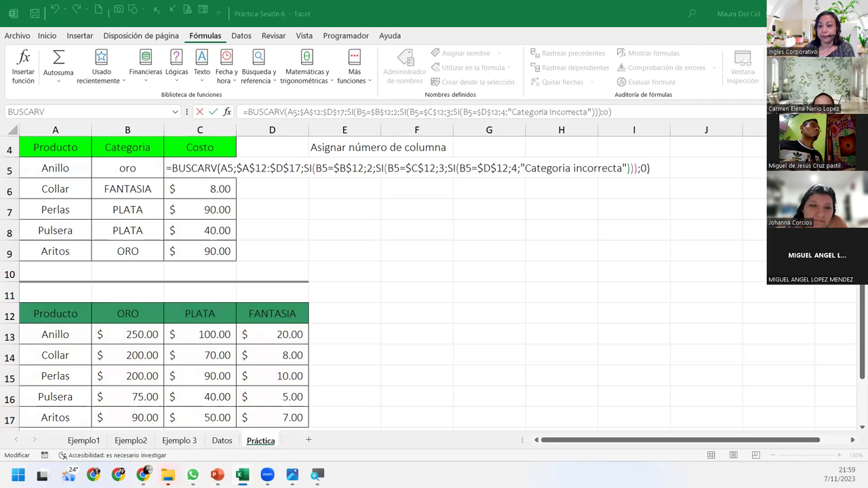
Walk through C5's BUSCARV arguments: A5, $A$12:$D$17 and the nested SI on B5's category.
left_click(658, 164)
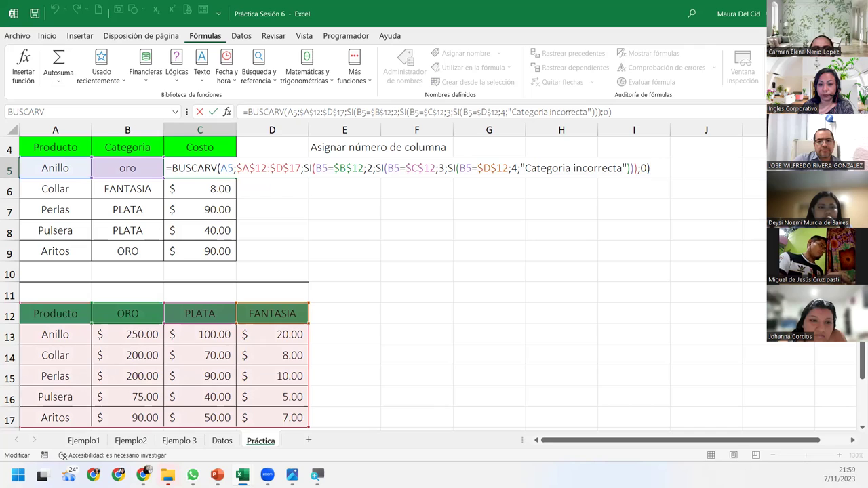
key("alt+Tab")
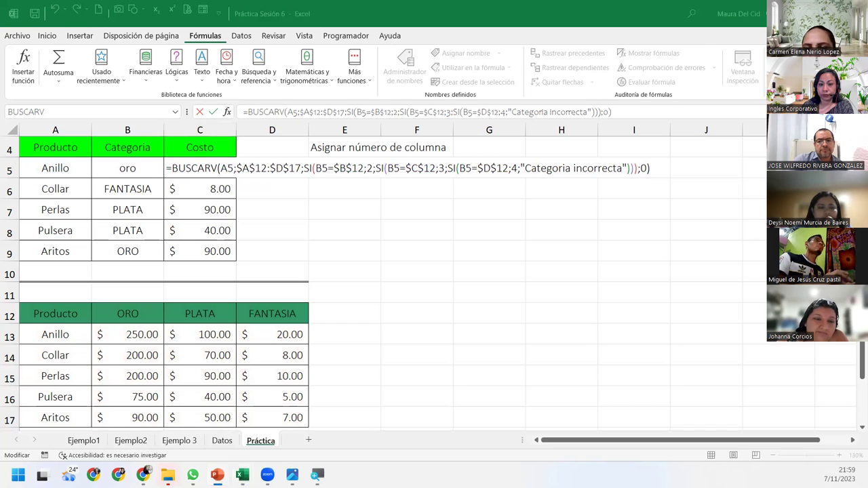
left_click(655, 173)
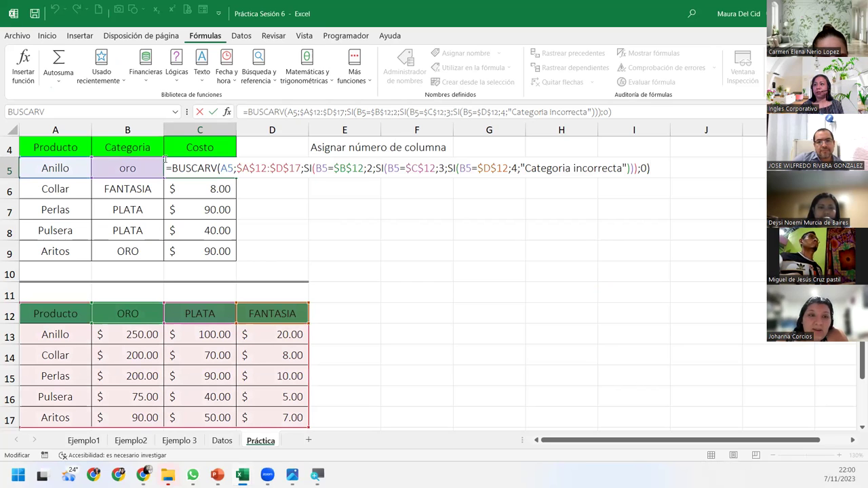
left_click(171, 167)
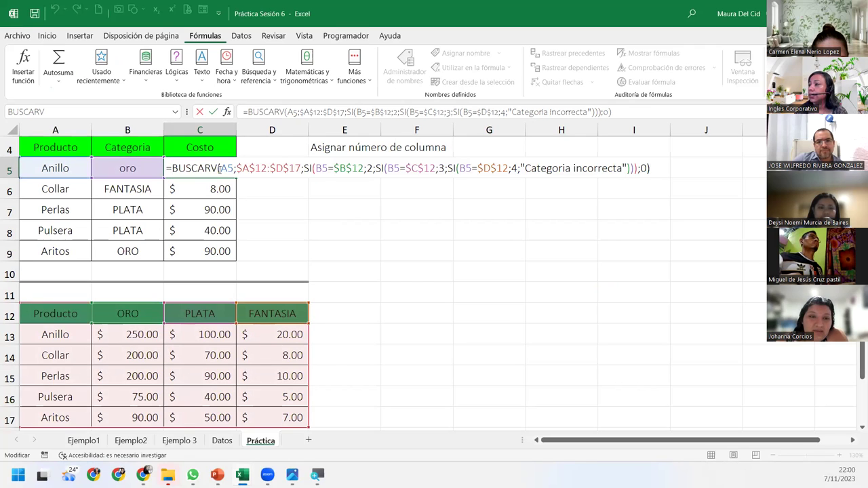
left_click(219, 167)
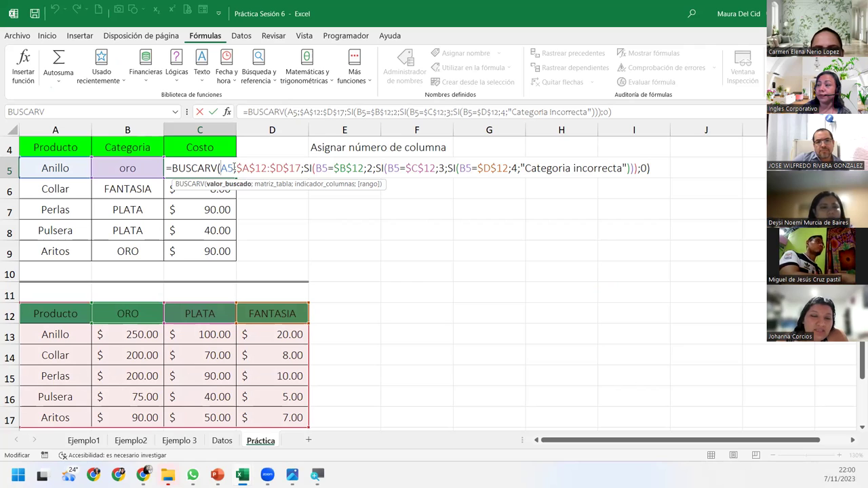
left_click(227, 184)
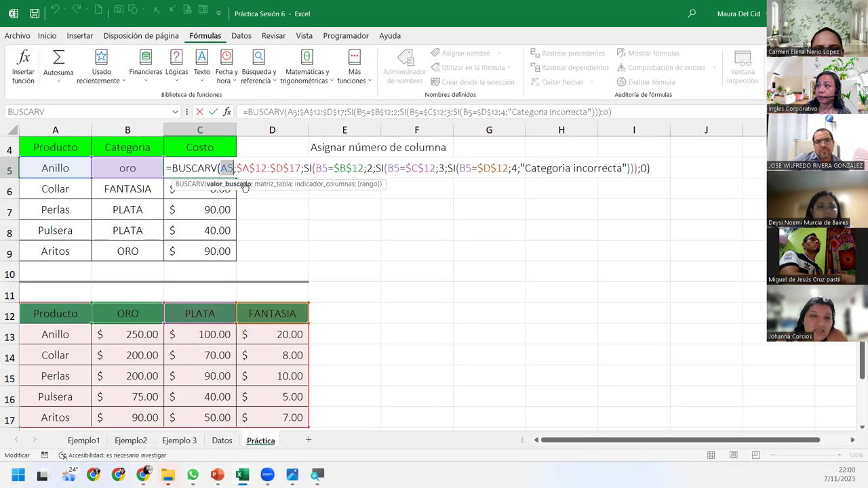
left_click(256, 185)
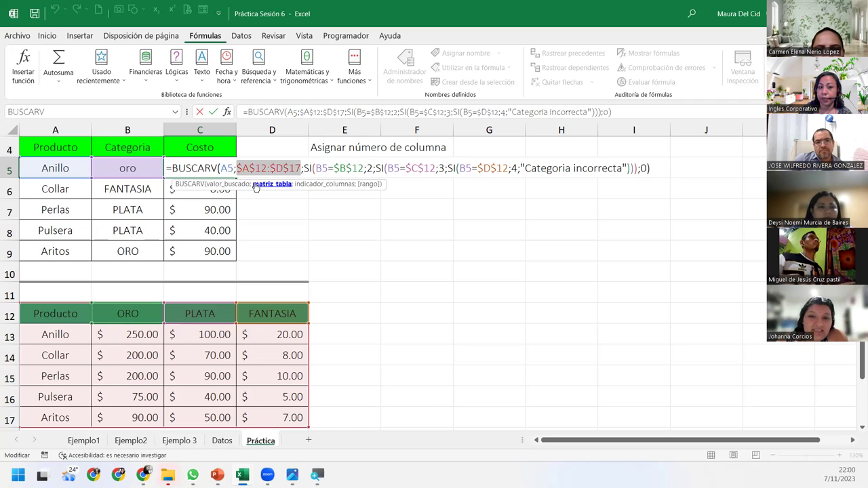
left_click(302, 185)
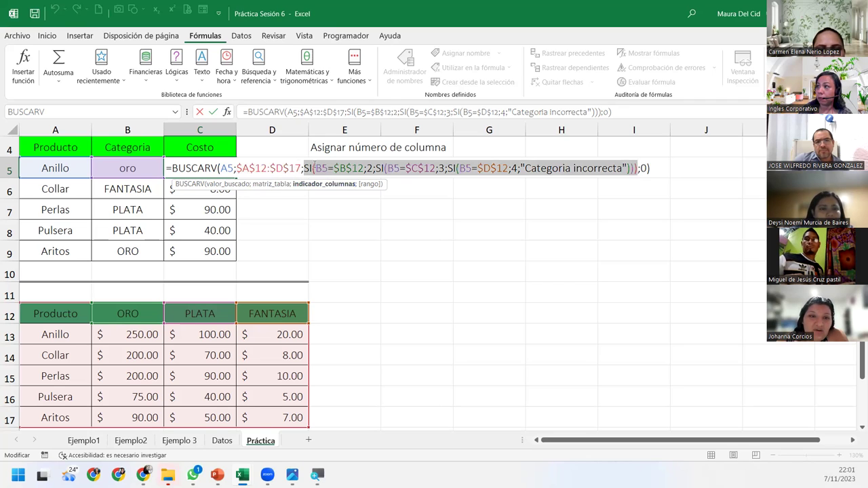
left_click(316, 168)
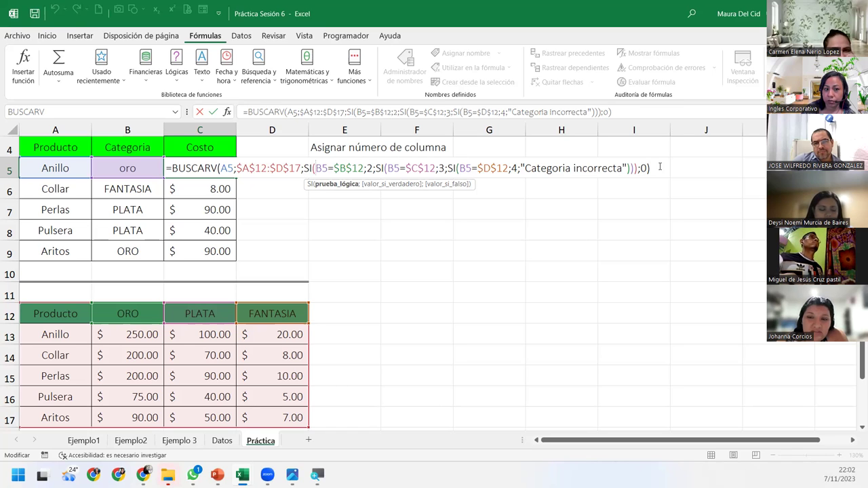
key("End")
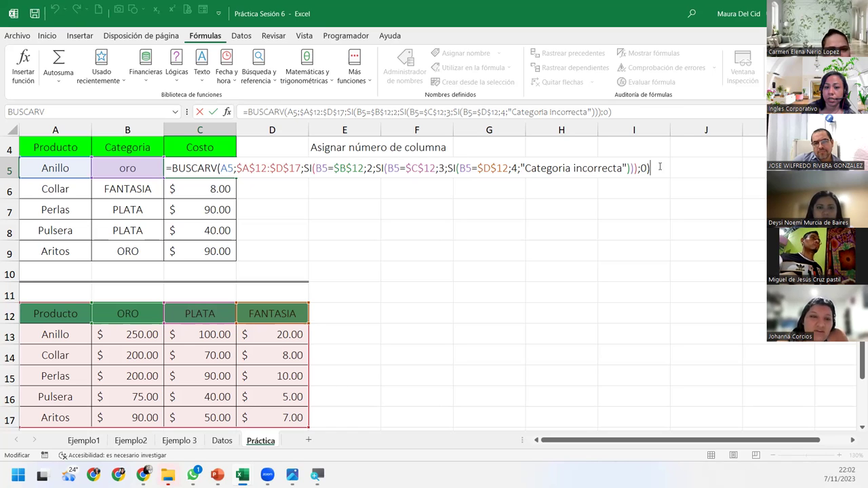
Commit C5's nested-SI lookup, then reopen it in the cell with the cursor at the end.
key("Return")
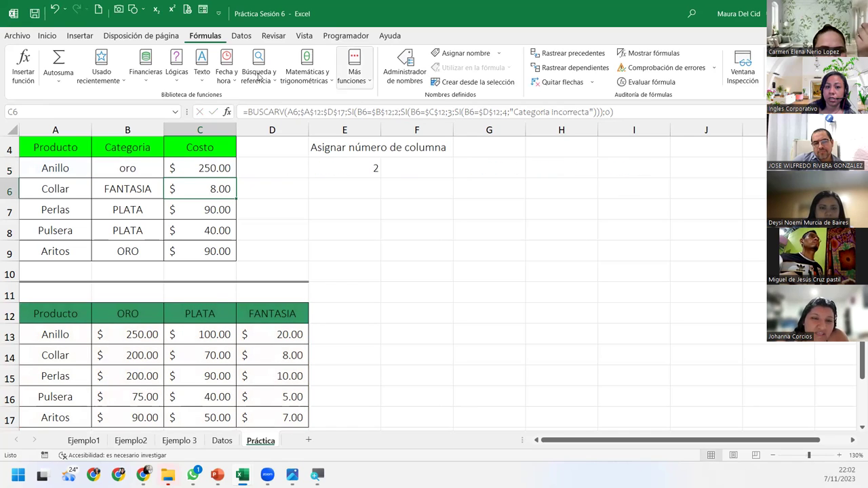
left_click(213, 169)
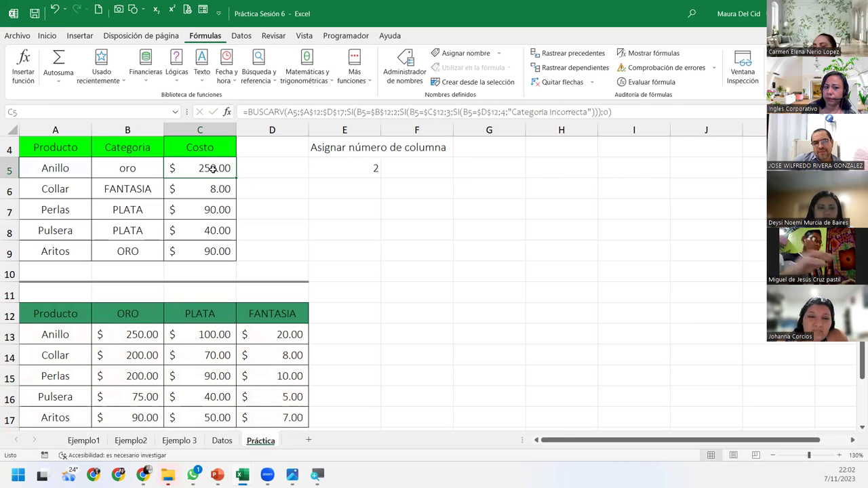
double_click(212, 169)
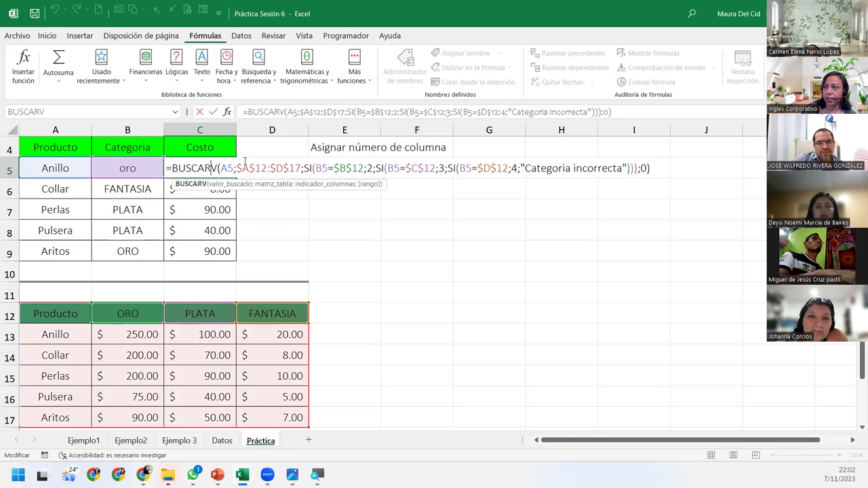
left_click(658, 170)
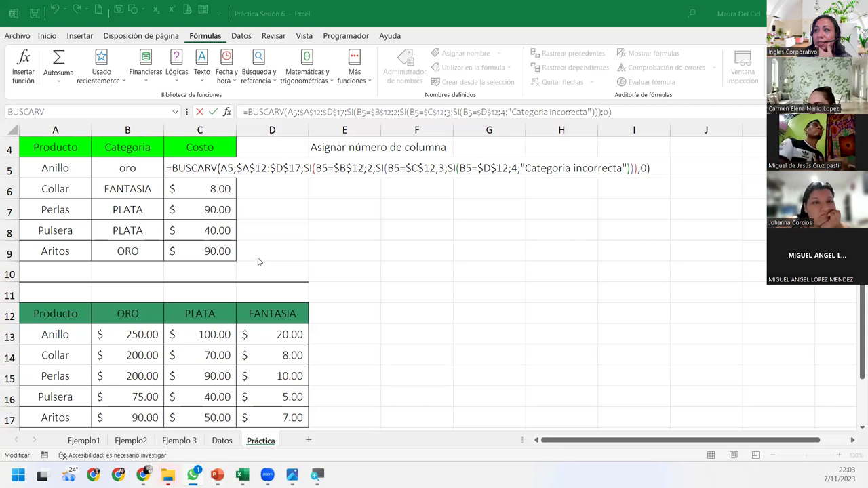
Inspect C5's colour-coded formula references in the cell and formula bar without changing it.
left_click(649, 168)
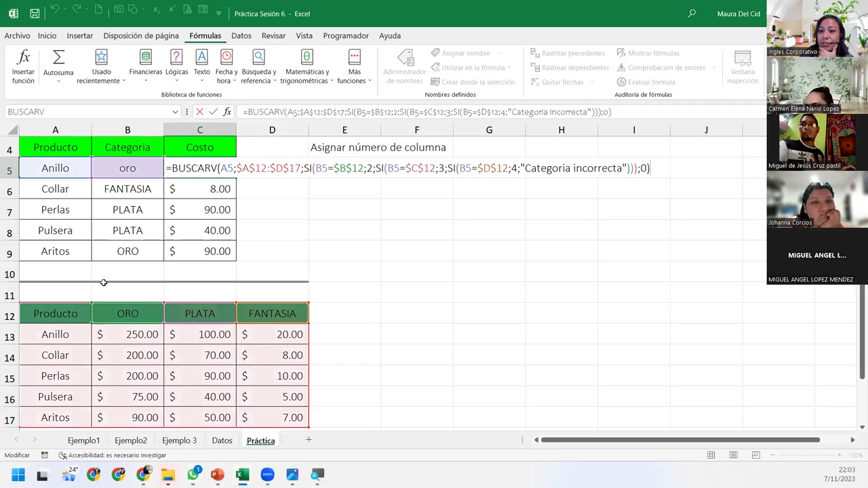
left_click(612, 112)
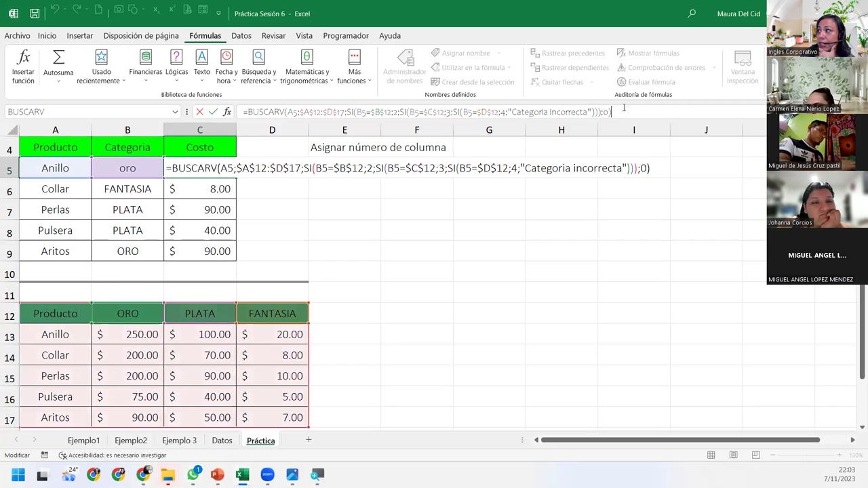
left_click(272, 168)
left_click(199, 167)
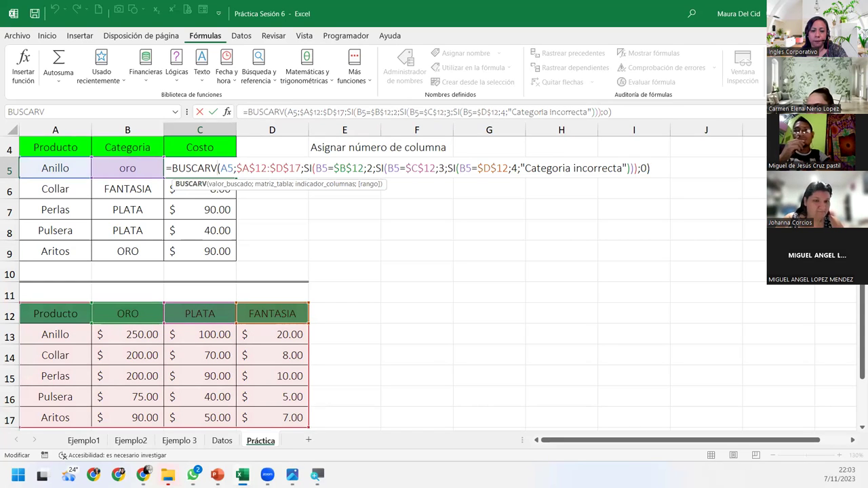
key("alt+Tab")
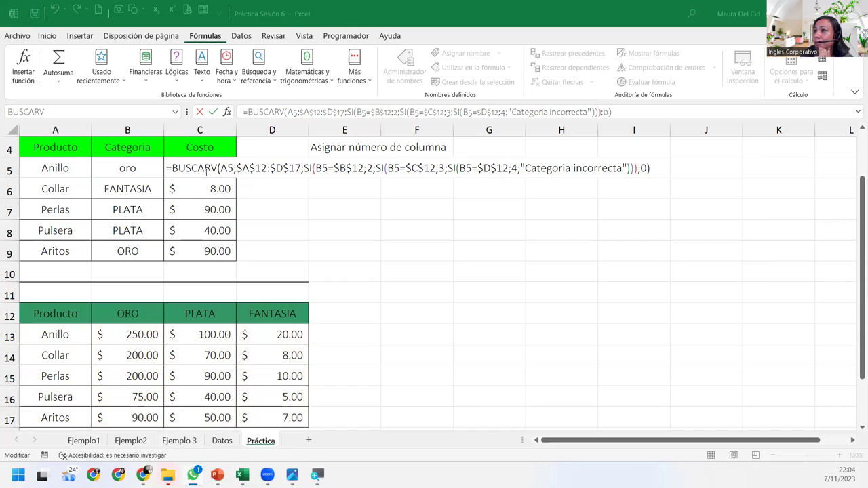
left_click(655, 168)
left_click(211, 168)
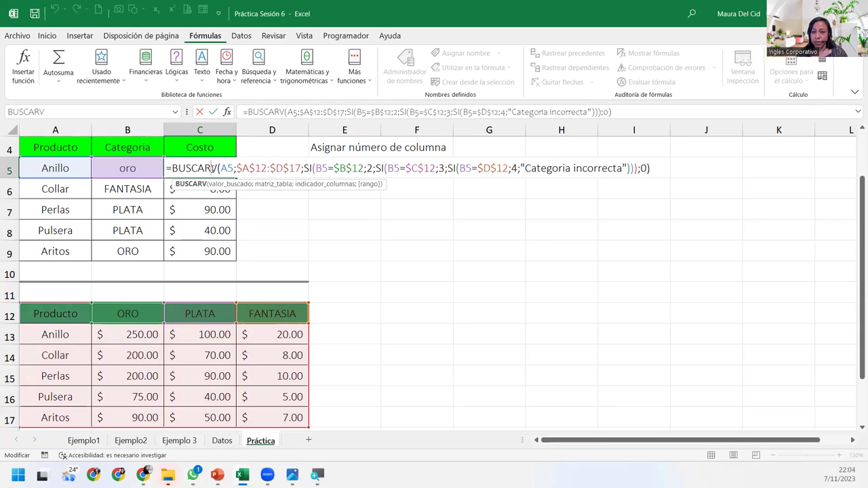
left_click(666, 164)
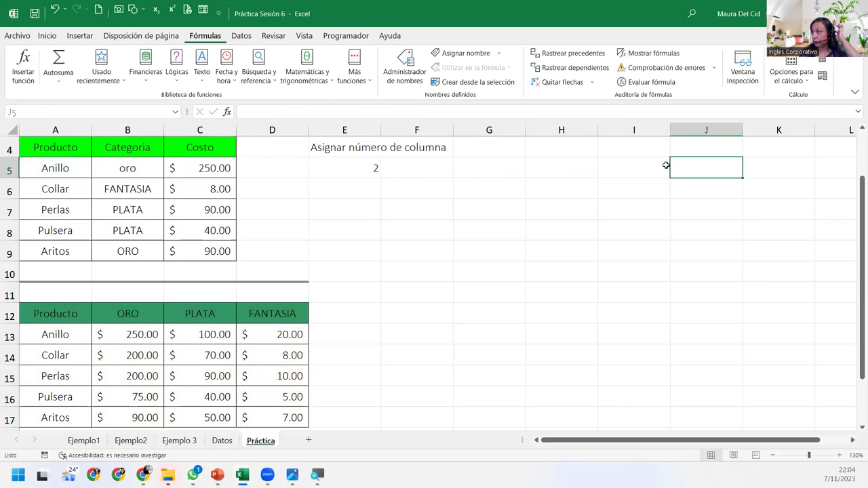
double_click(221, 172)
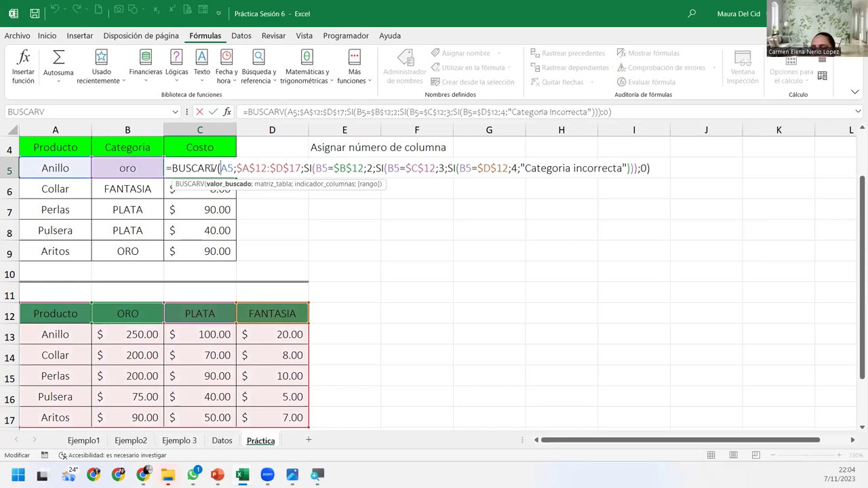
left_click(212, 168)
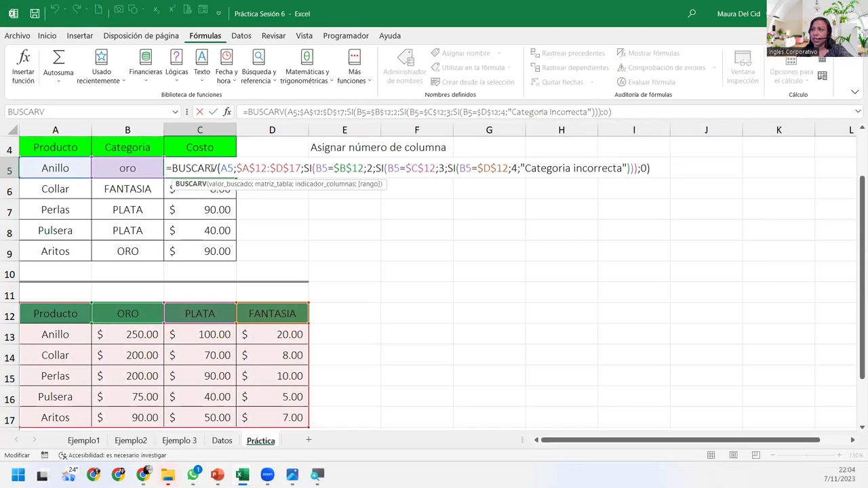
key("ctrl+Return")
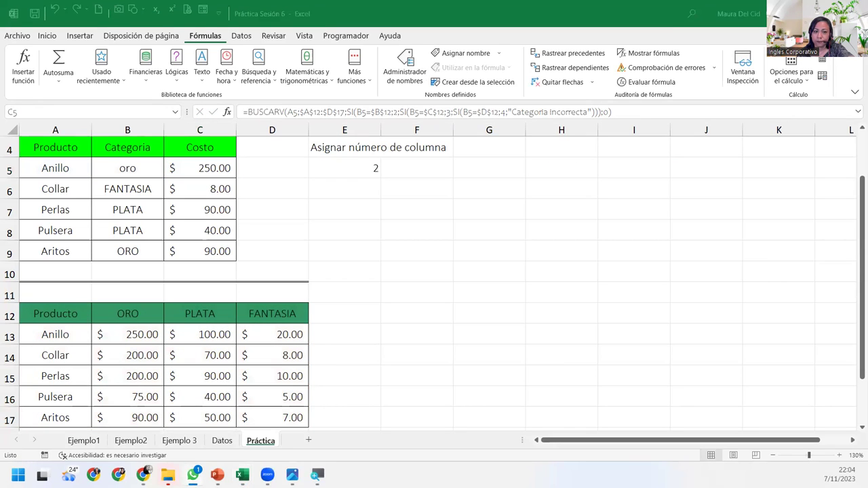
left_click(221, 167)
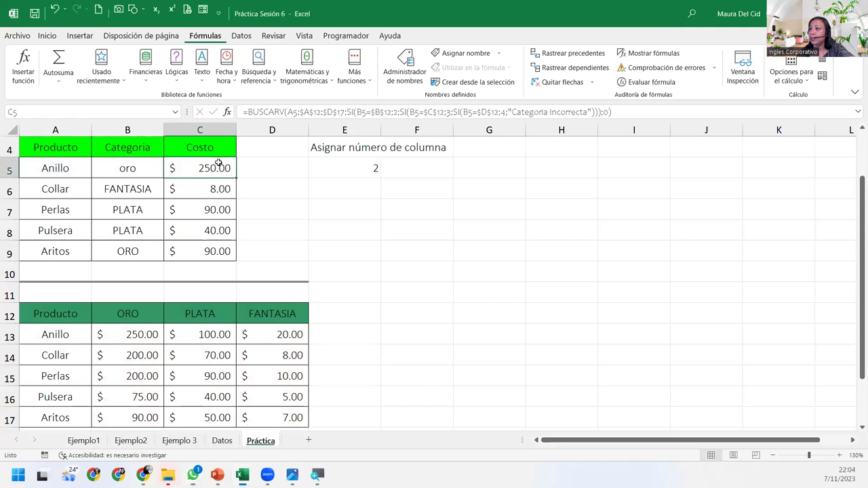
double_click(218, 167)
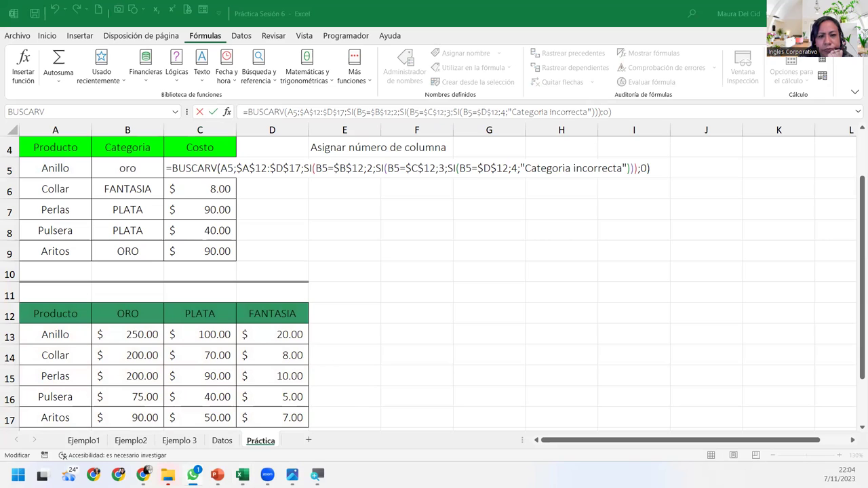
left_click(206, 168)
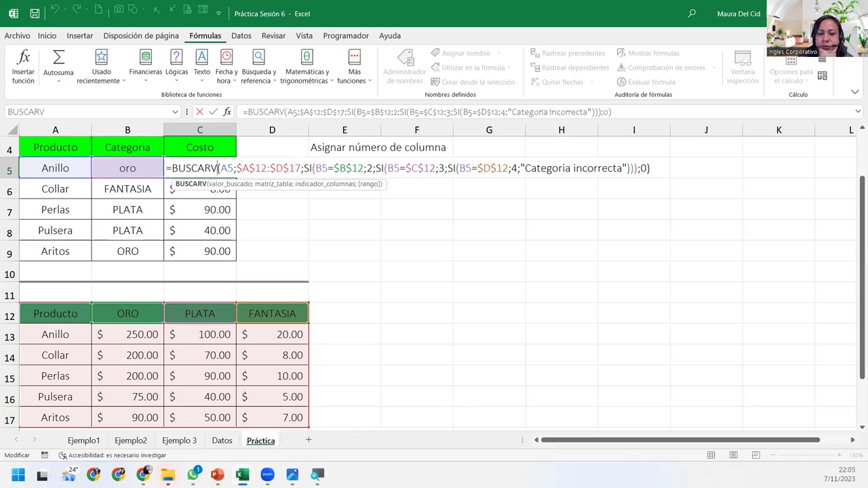
key("alt+Tab")
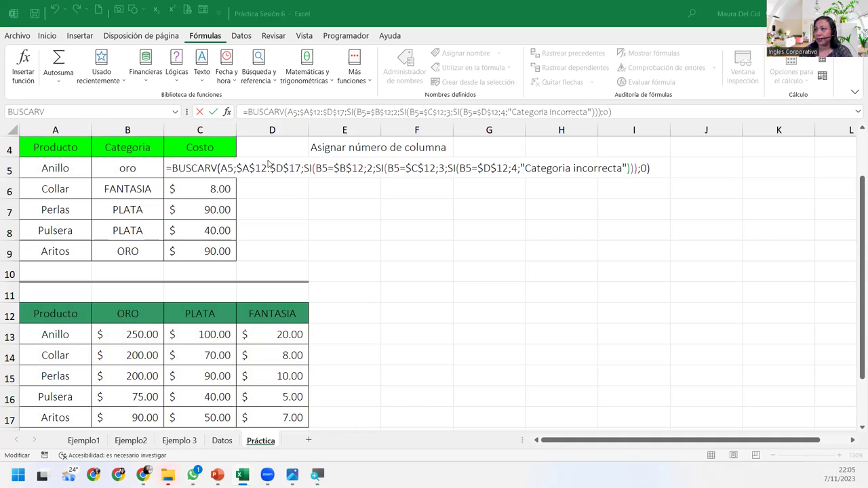
left_click(247, 166)
key("Return")
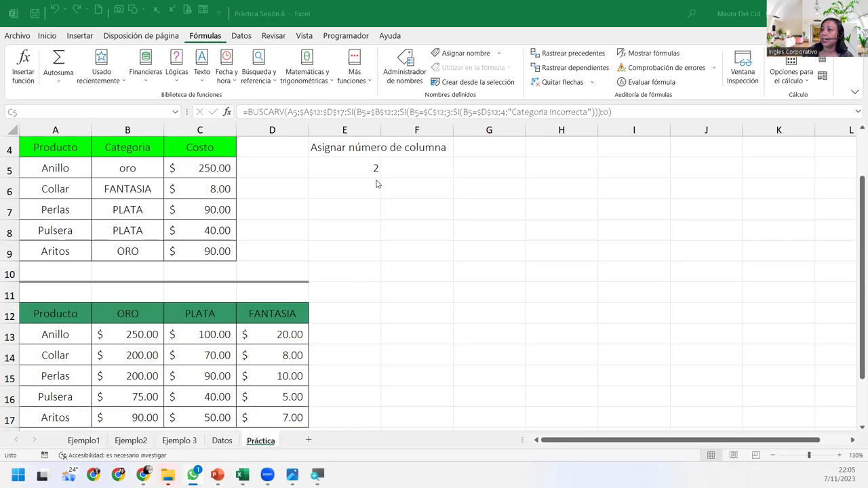
left_click(367, 169)
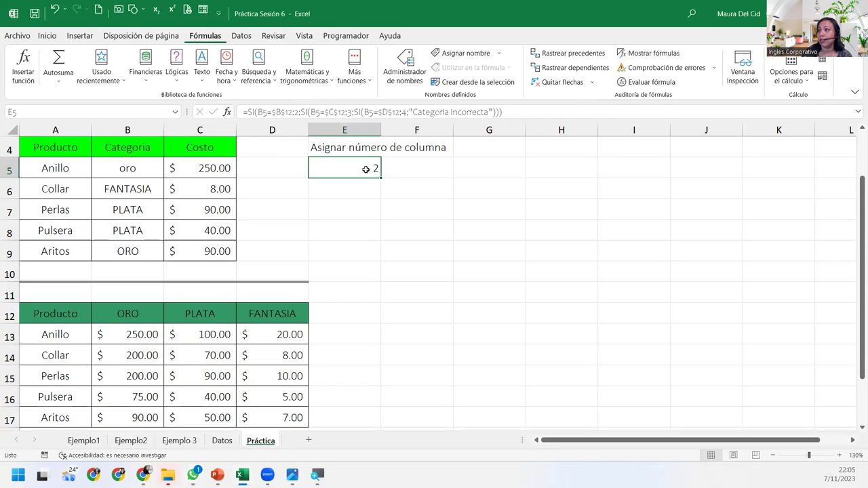
double_click(366, 168)
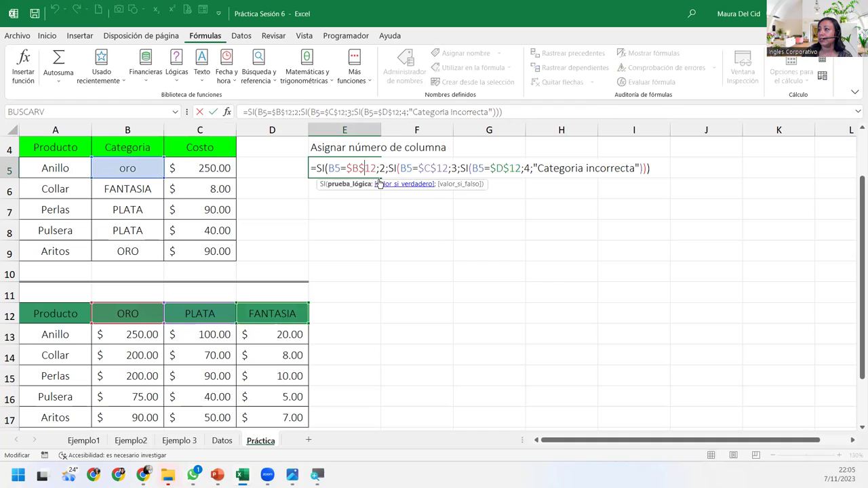
left_click(655, 172)
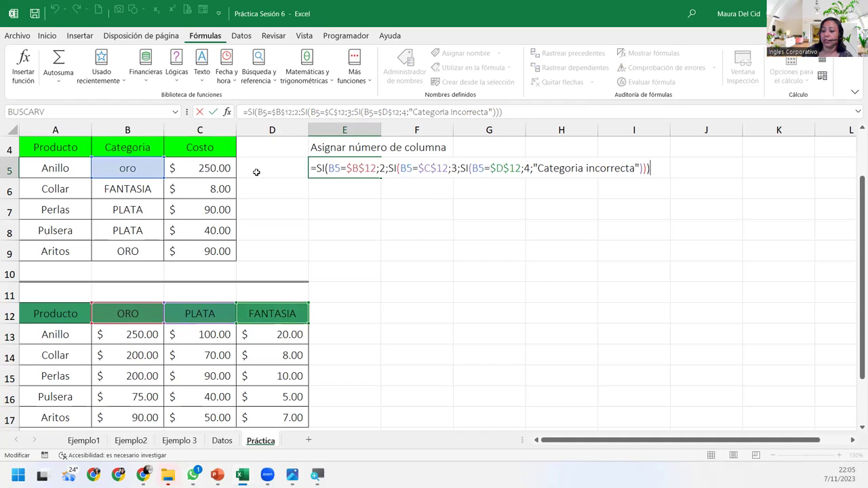
key("Return")
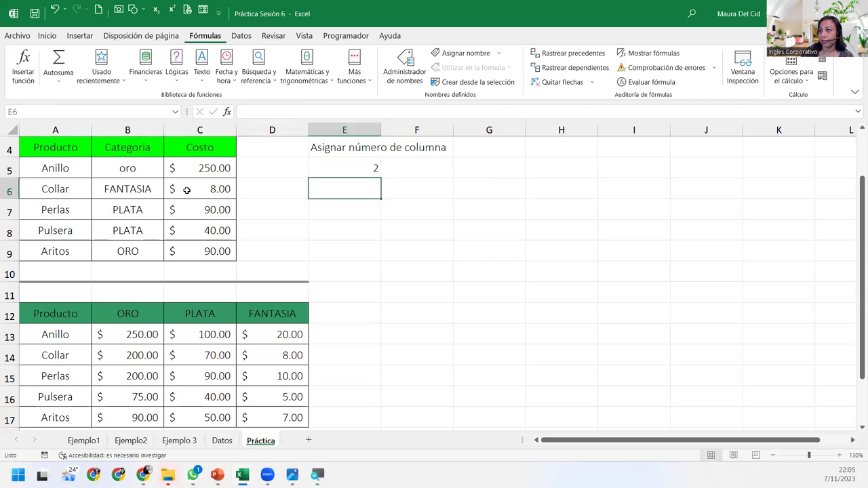
left_click(188, 189)
double_click(194, 174)
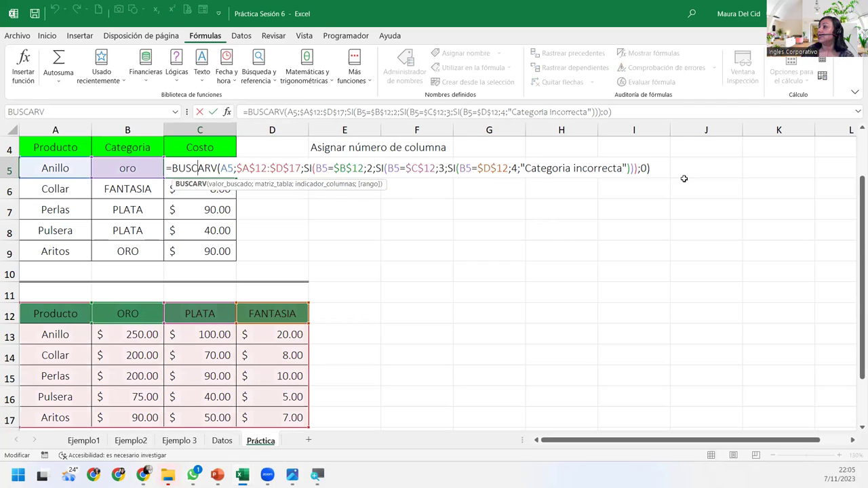
left_click(659, 168)
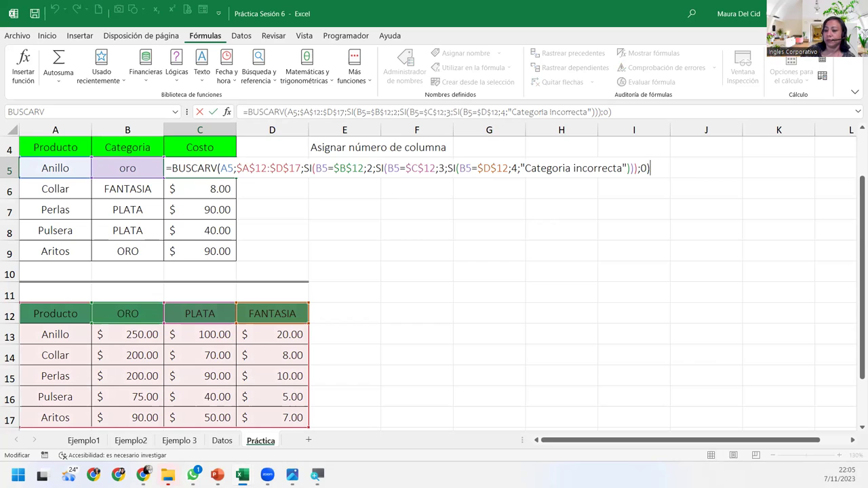
key("Return")
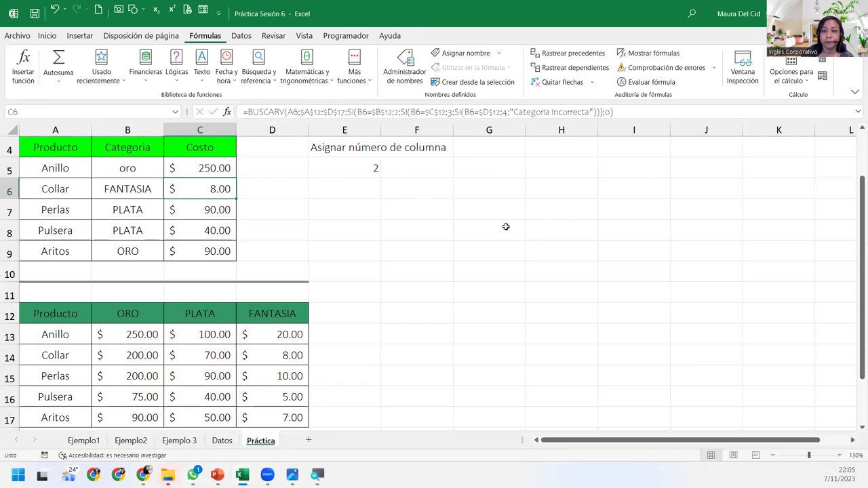